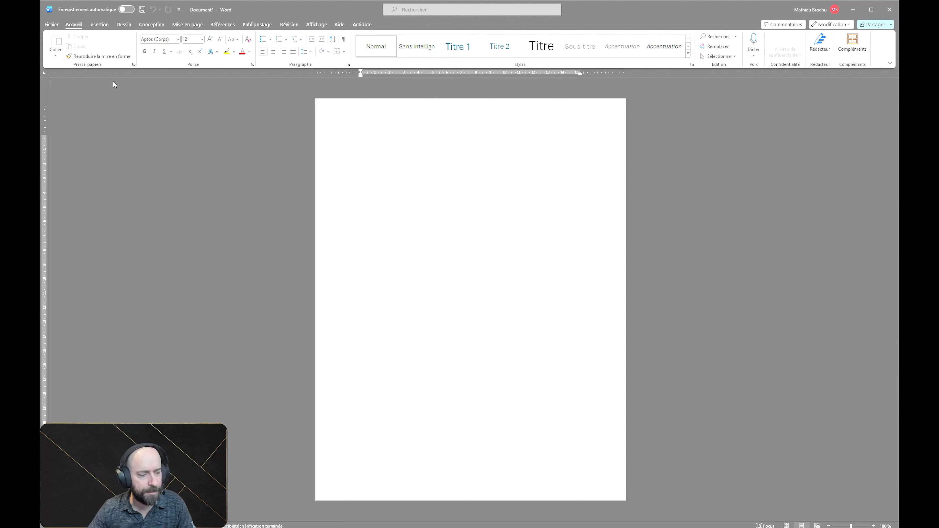
Type the first name on the page, then select and cut it so the page is empty again.
click(381, 142)
text(Mathieu)
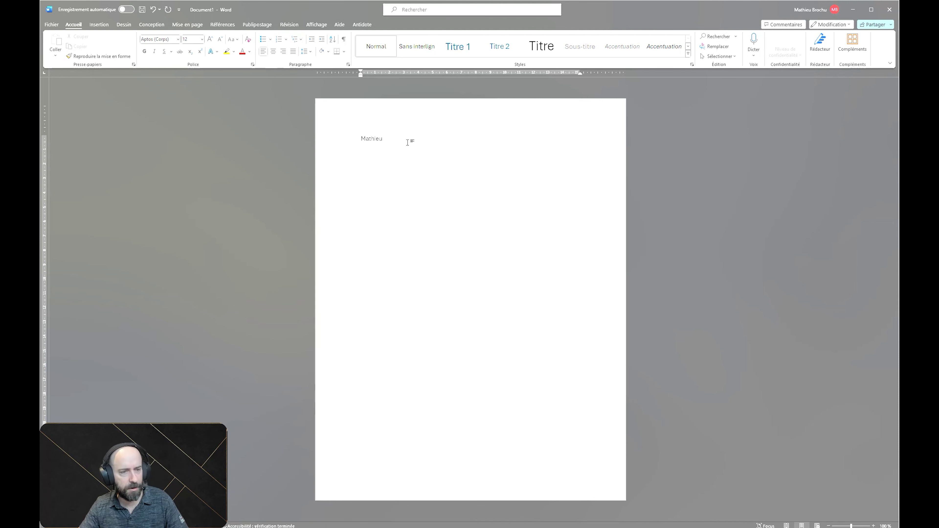
drag(359, 140, 381, 153)
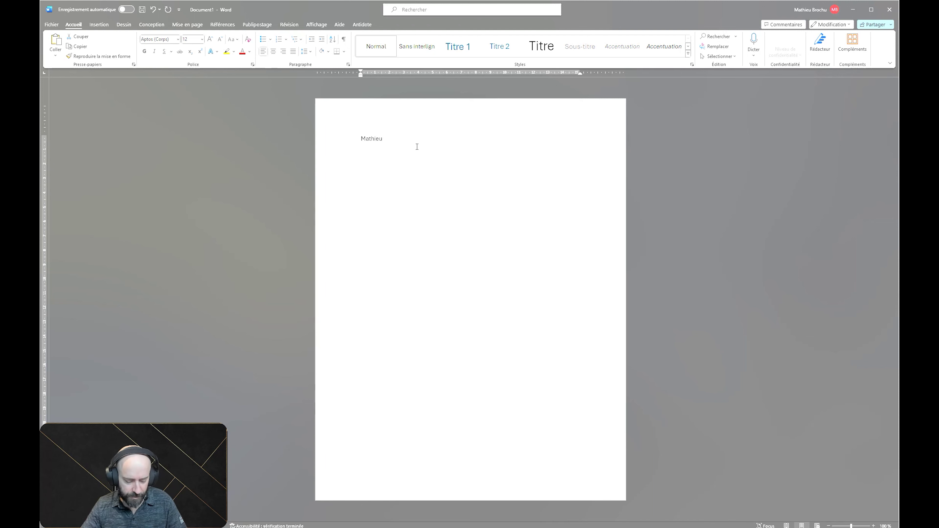
drag(385, 138, 361, 138)
key(ctrl+c)
key(Delete)
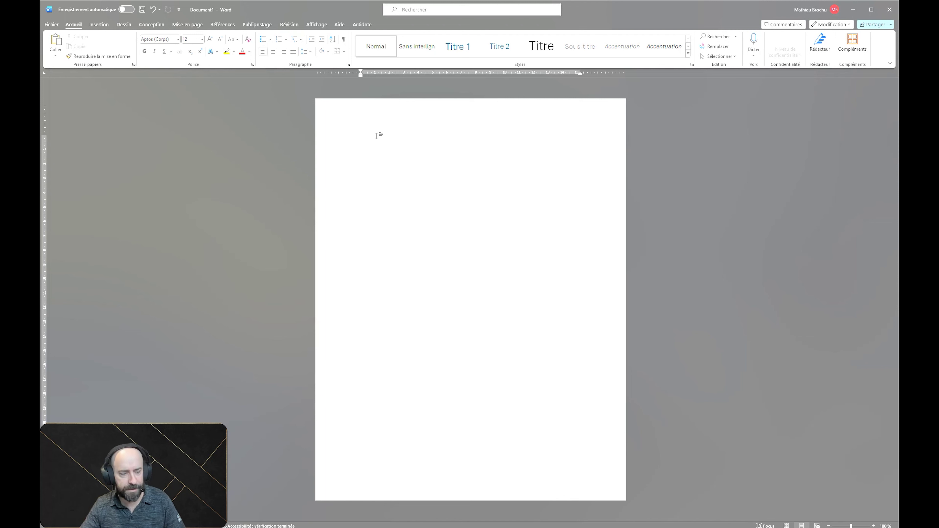
Paste the first name back onto the page and make it bold.
key(ctrl+v)
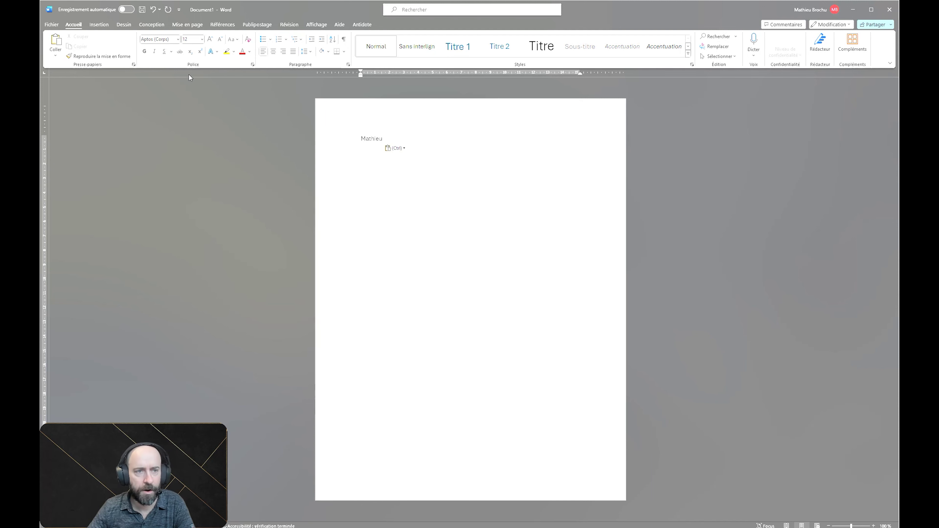
click(346, 139)
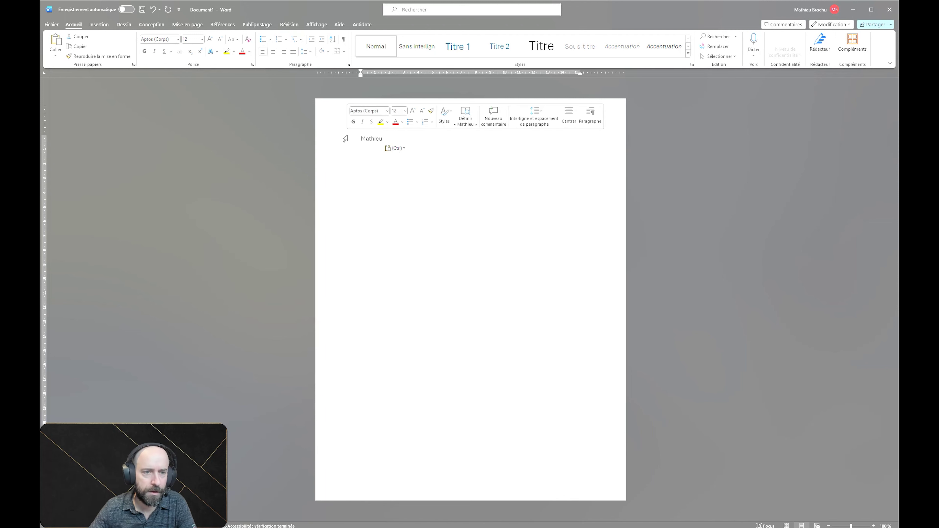
click(144, 52)
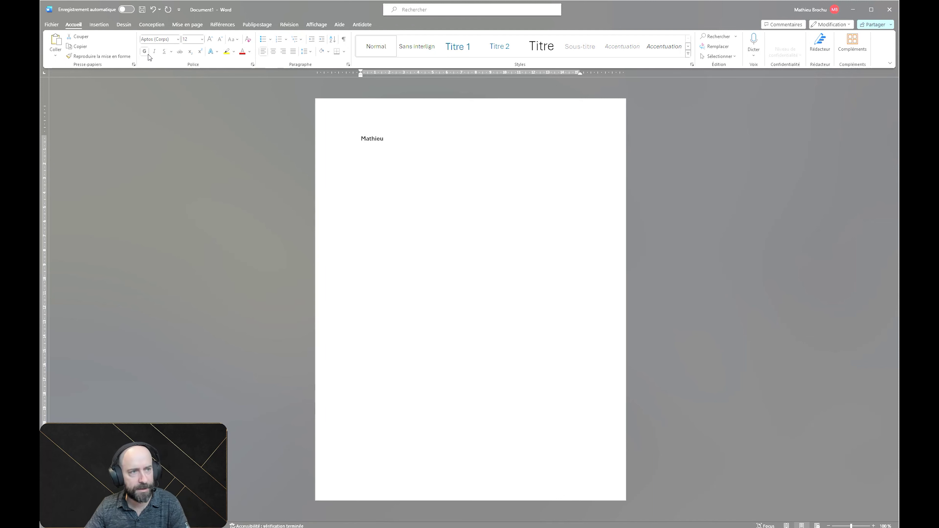
Try italic and underline on the first name, then undo the formatting back to plain text.
click(155, 52)
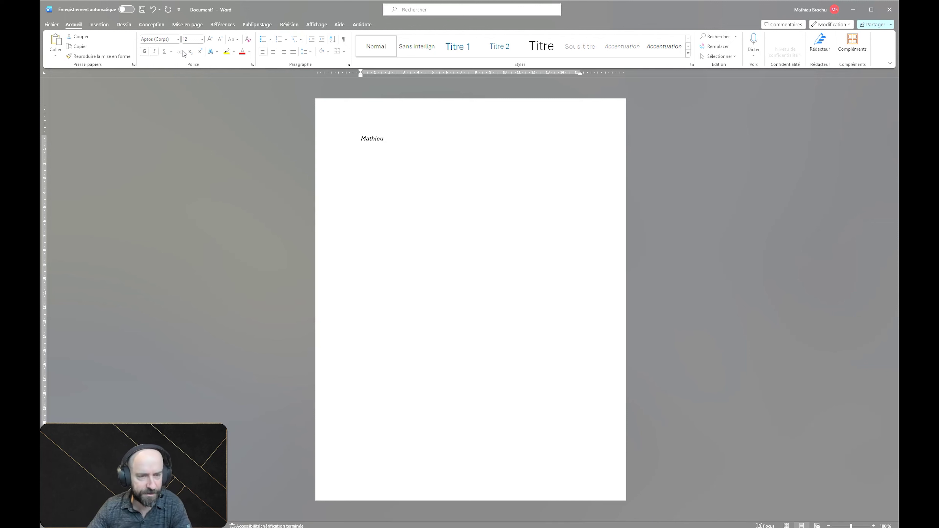
click(164, 52)
key(ctrl+z)
key(ctrl+z)
key(ctrl+z)
click(410, 146)
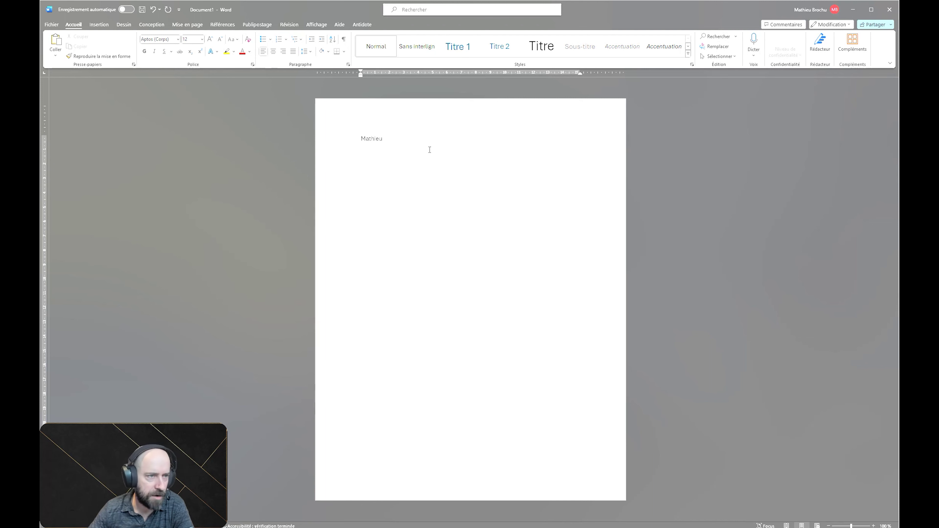
double_click(369, 140)
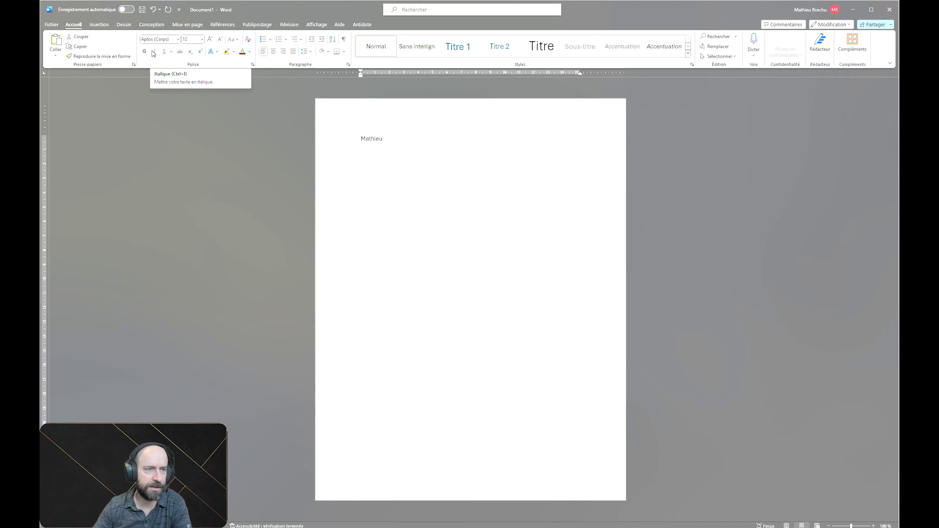
click(407, 149)
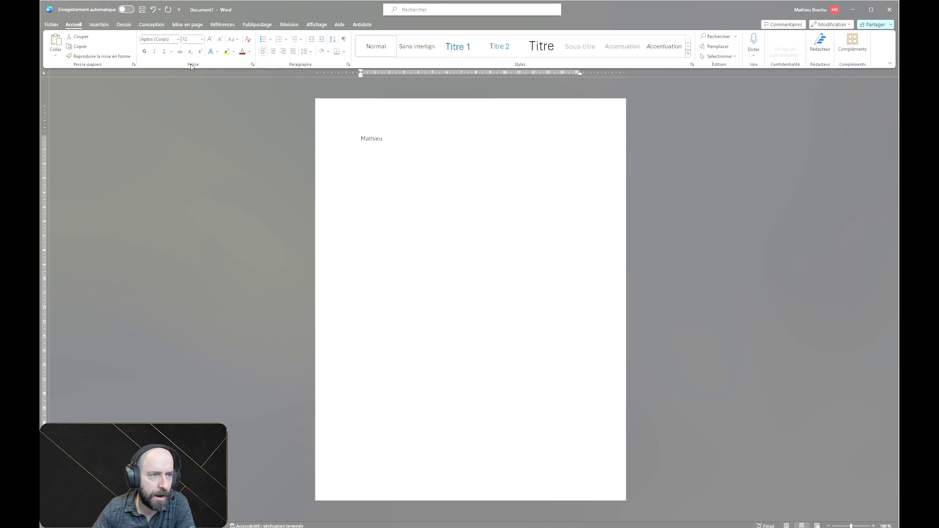
Underline the first name, trying two different underline line styles.
click(172, 52)
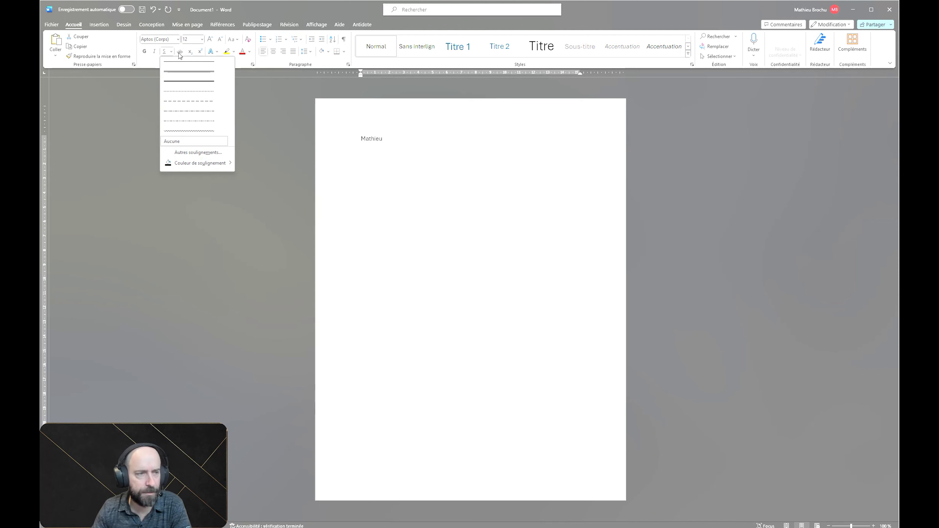
click(187, 62)
click(417, 189)
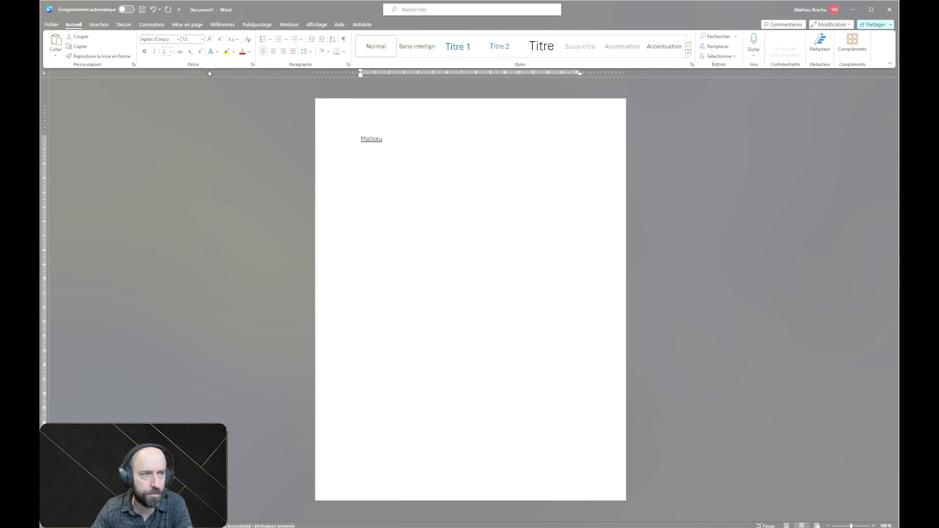
click(171, 53)
click(175, 70)
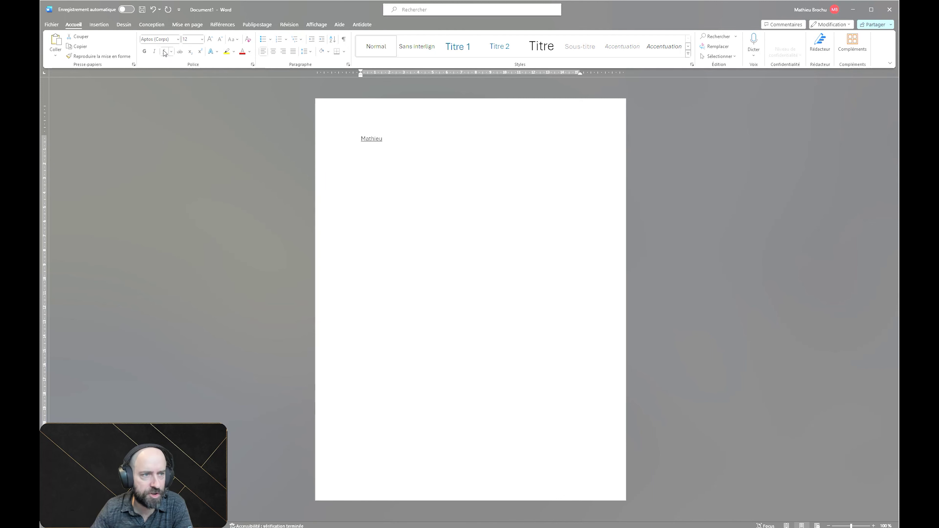
Give the first name's underline a standard colour and check the result.
click(172, 52)
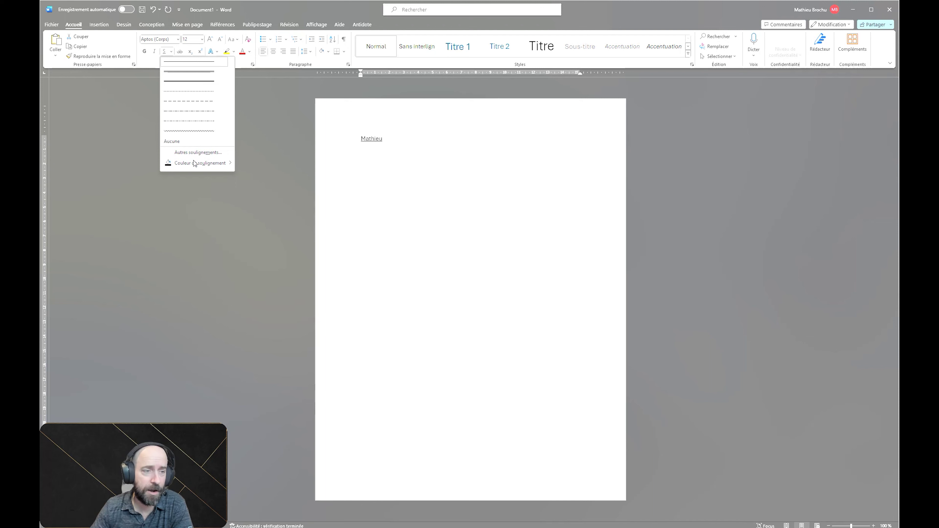
mouse_move(196, 163)
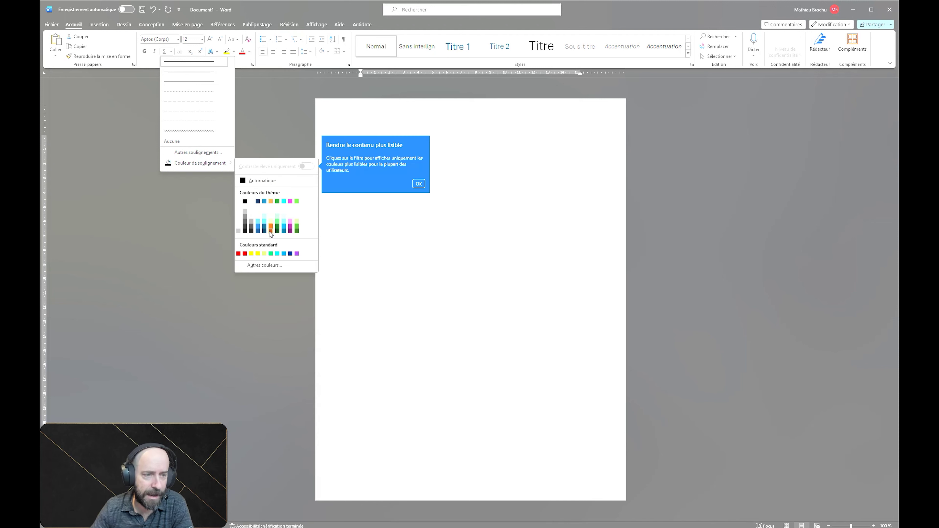
click(284, 255)
click(422, 199)
click(357, 136)
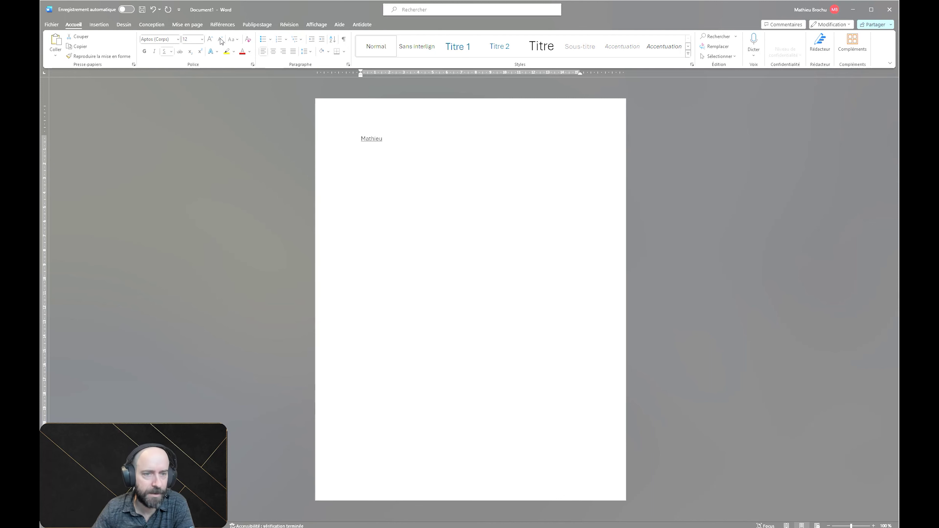
click(360, 185)
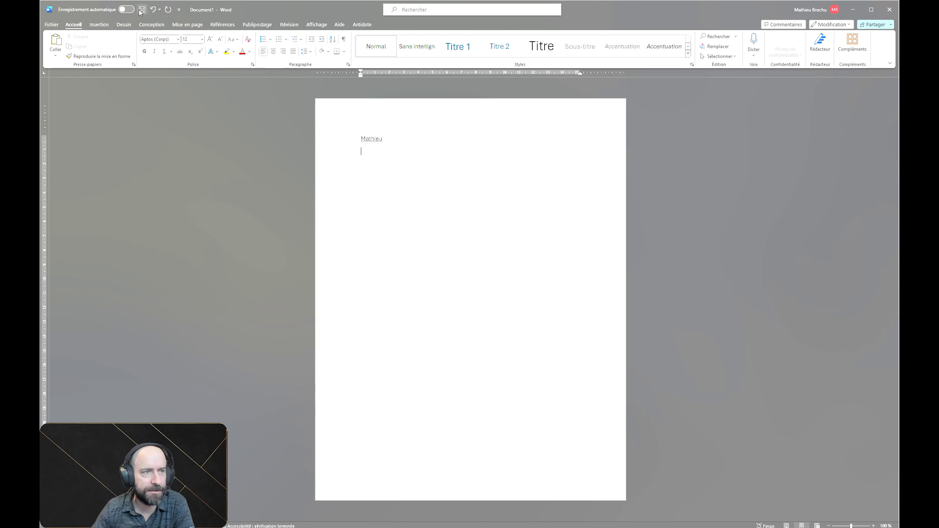
Undo the underline colour change, then remove the underline from the first name with Ctrl+U.
click(152, 11)
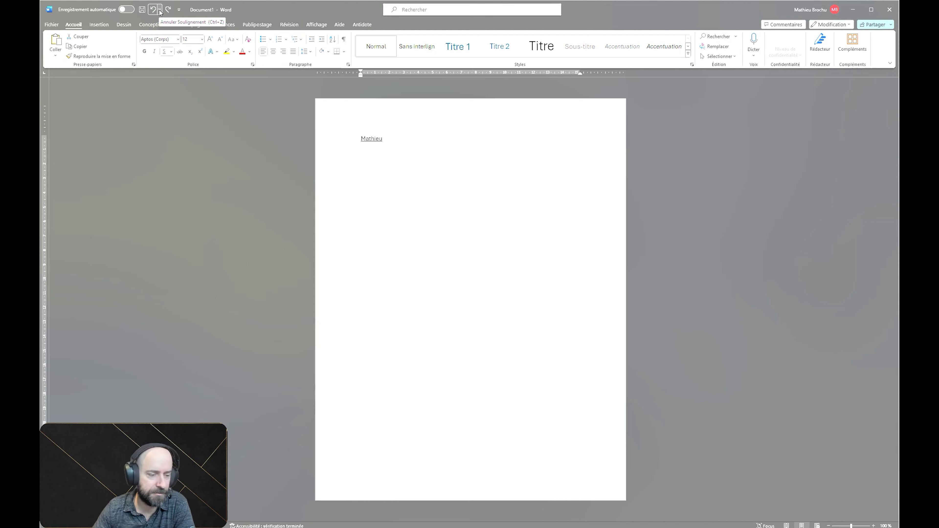
click(160, 10)
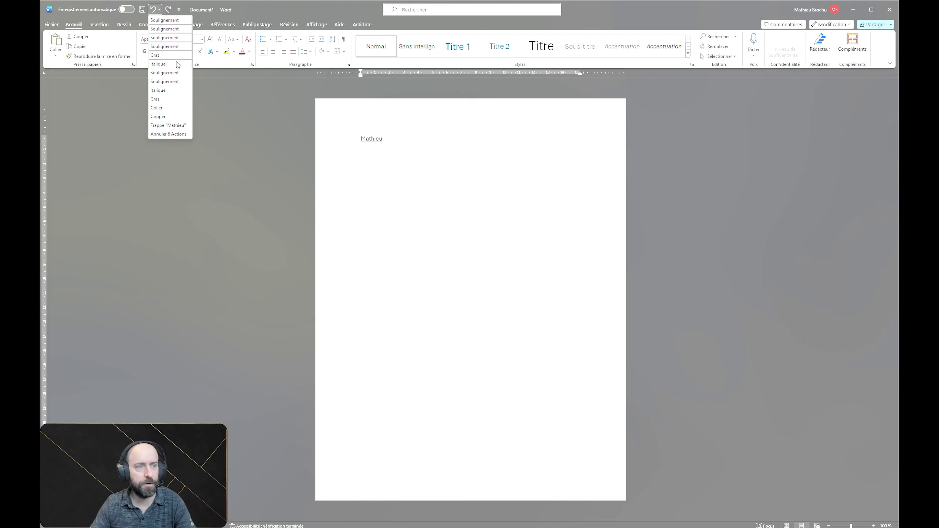
click(247, 138)
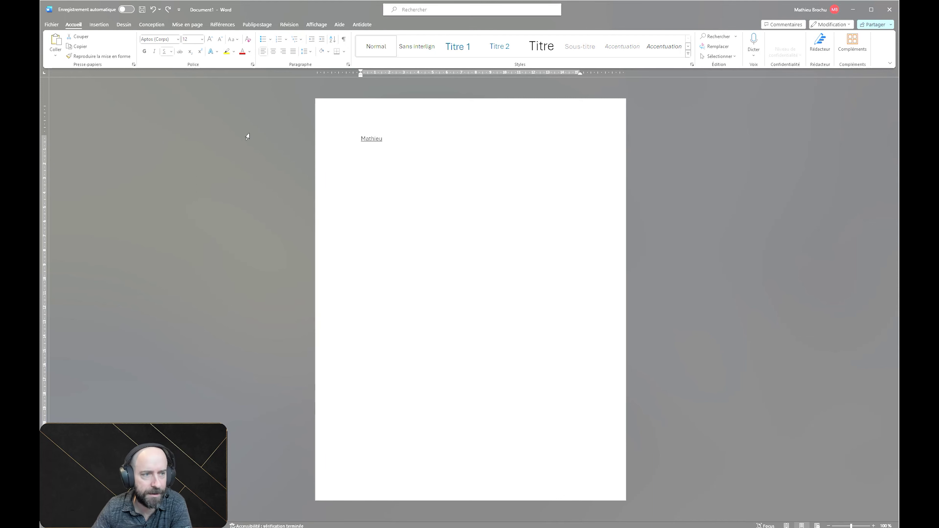
double_click(381, 139)
key(ctrl+u)
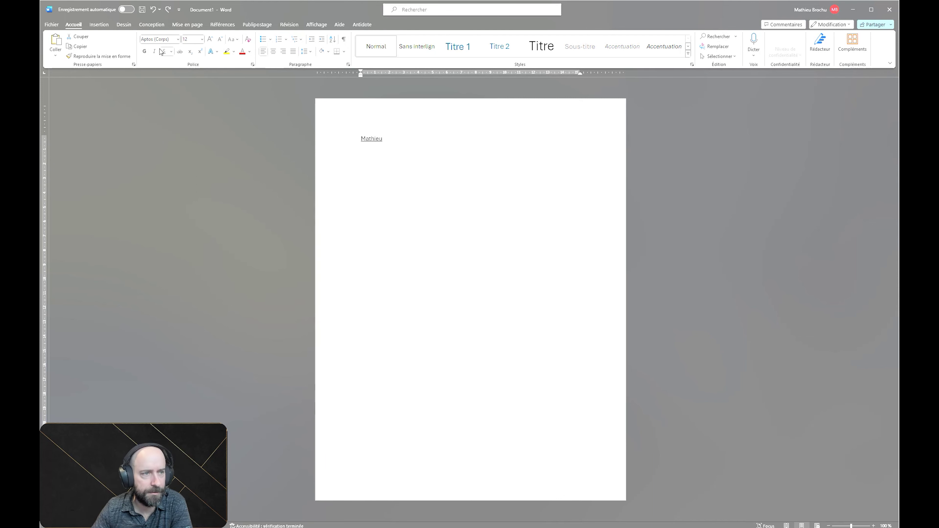
key(Down)
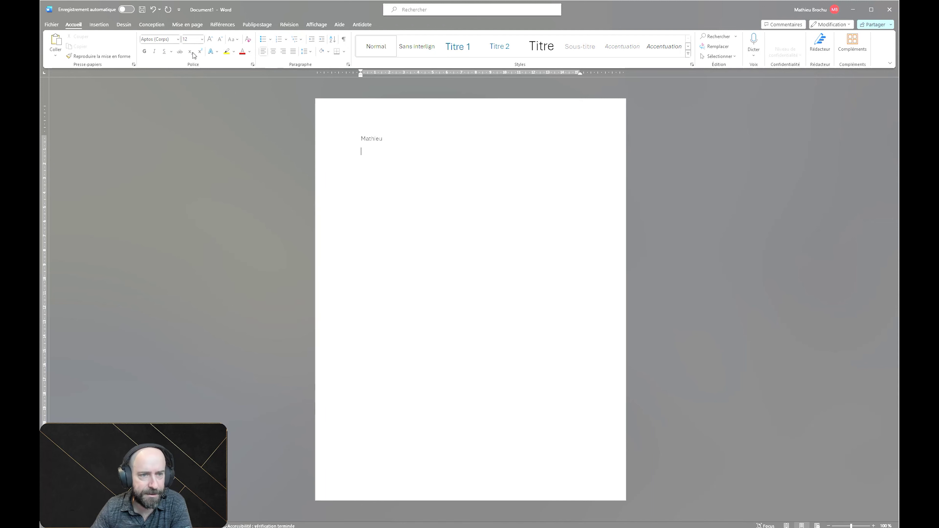
Append a 2 to the first name and toggle strikethrough on and off.
click(407, 138)
text(2)
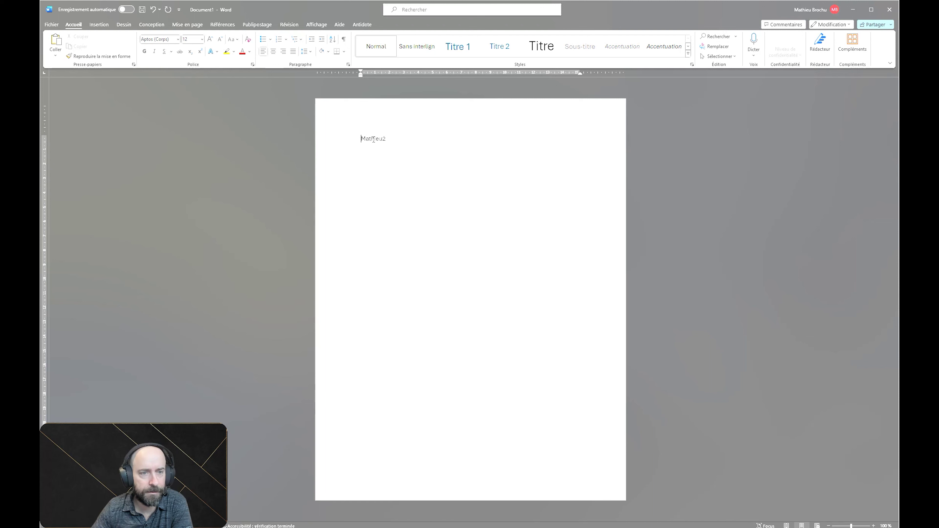
drag(385, 137, 269, 127)
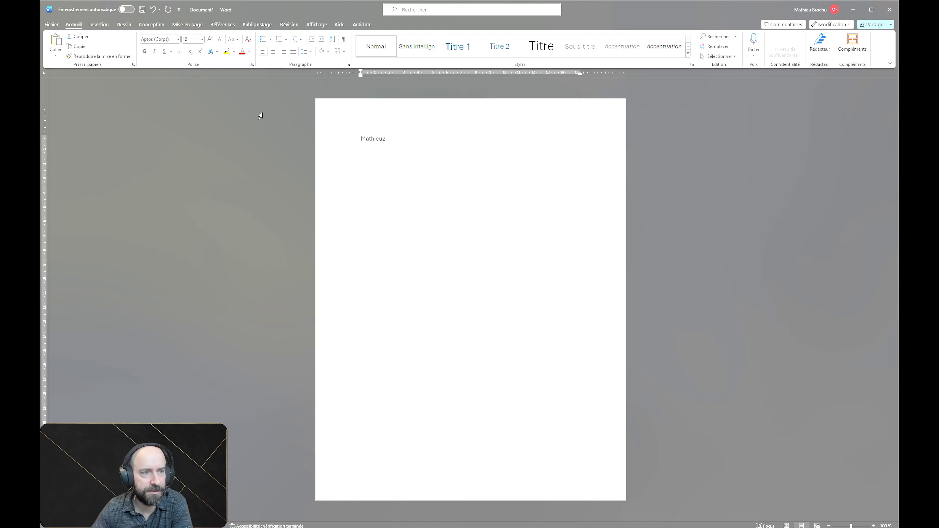
click(181, 52)
click(181, 52)
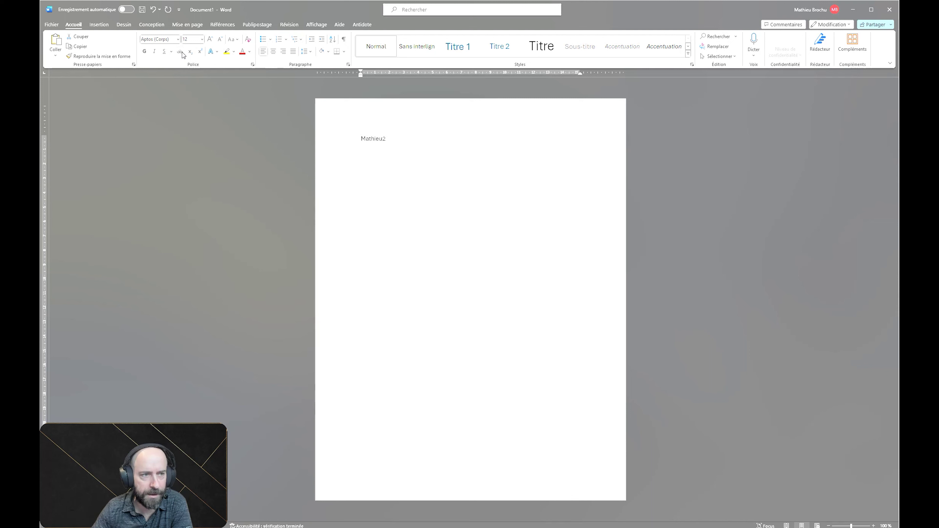
click(384, 138)
Make the 2 superscript and start a new line below.
double_click(383, 137)
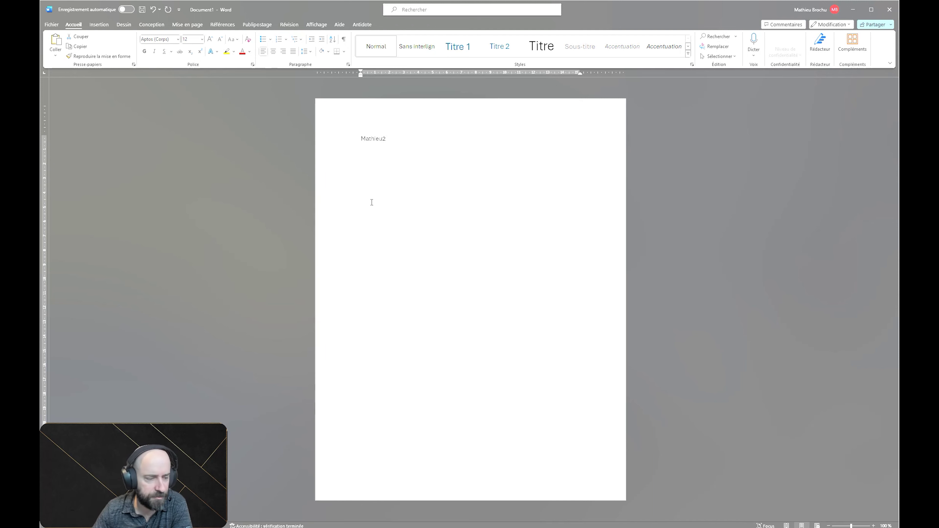
click(200, 52)
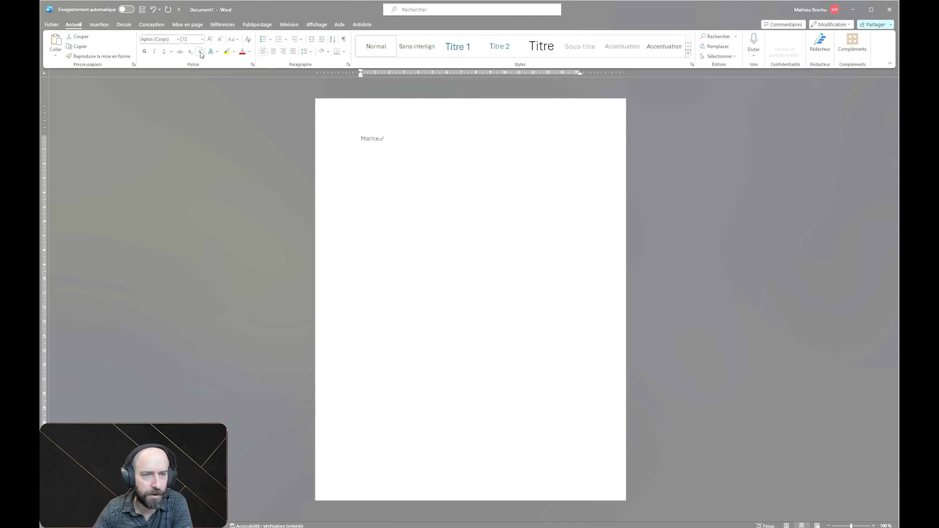
click(388, 139)
key(Return)
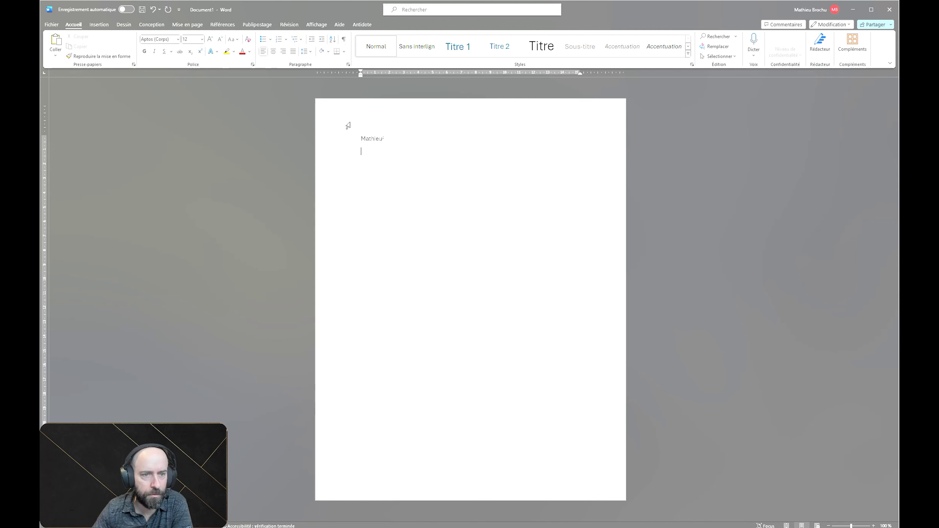
Switch the 2 to subscript, return it to normal, and add another empty line below.
drag(386, 138, 383, 137)
click(190, 51)
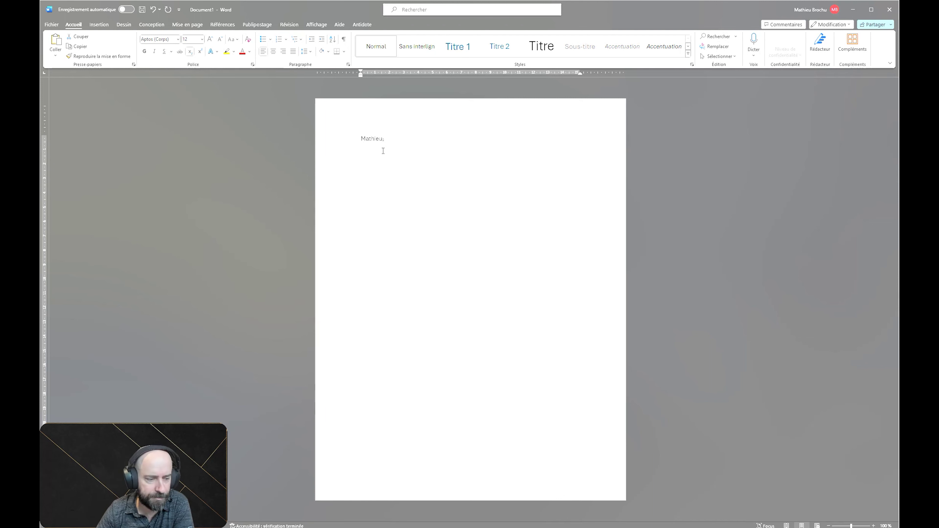
click(190, 52)
click(362, 177)
click(415, 145)
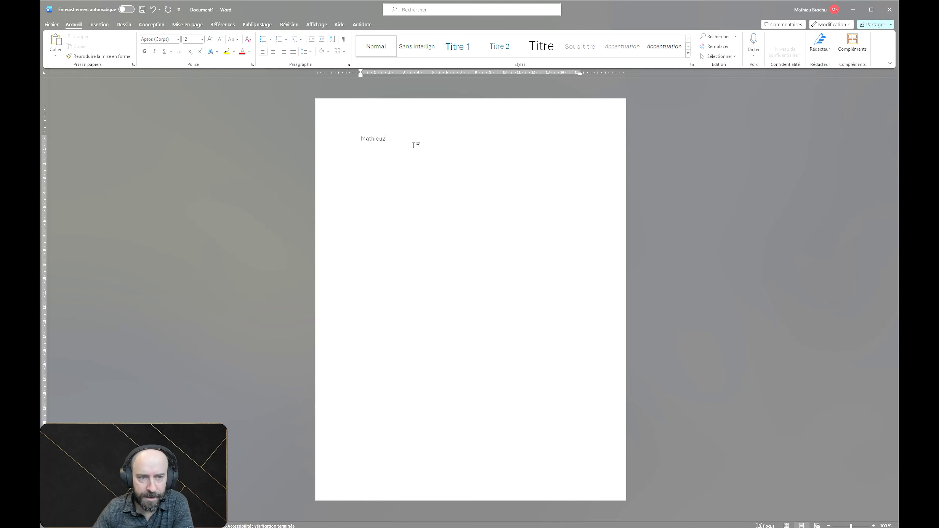
key(Return)
key(Return)
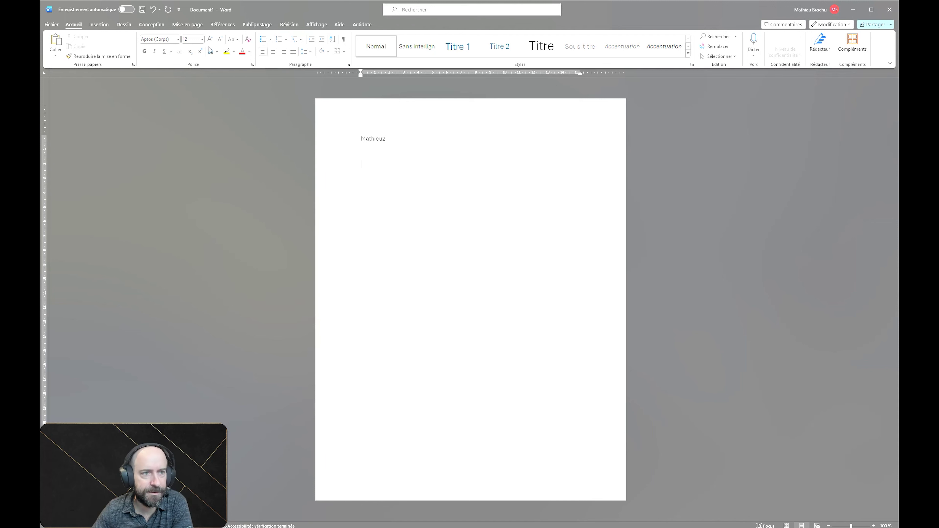
Paste the first name onto the empty line below the first-name-2 line.
click(215, 52)
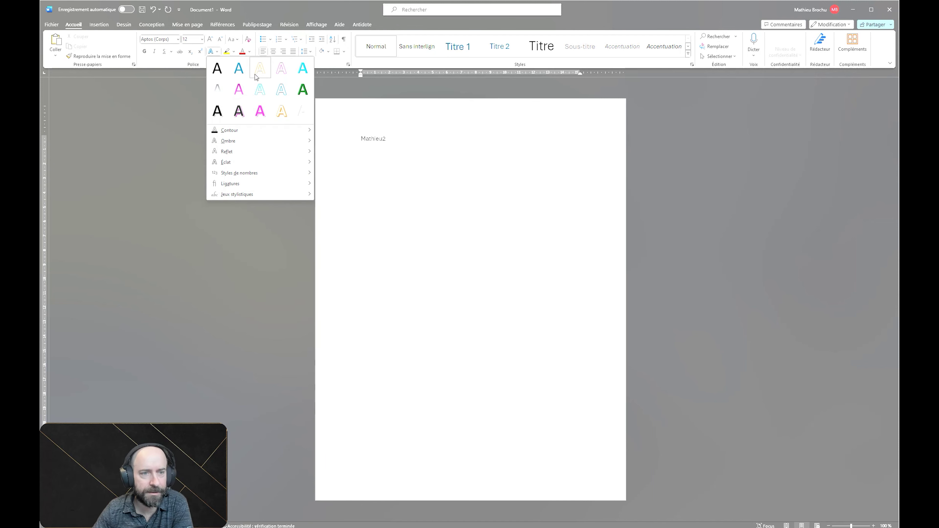
key(Escape)
drag(384, 137, 361, 137)
key(ctrl+c)
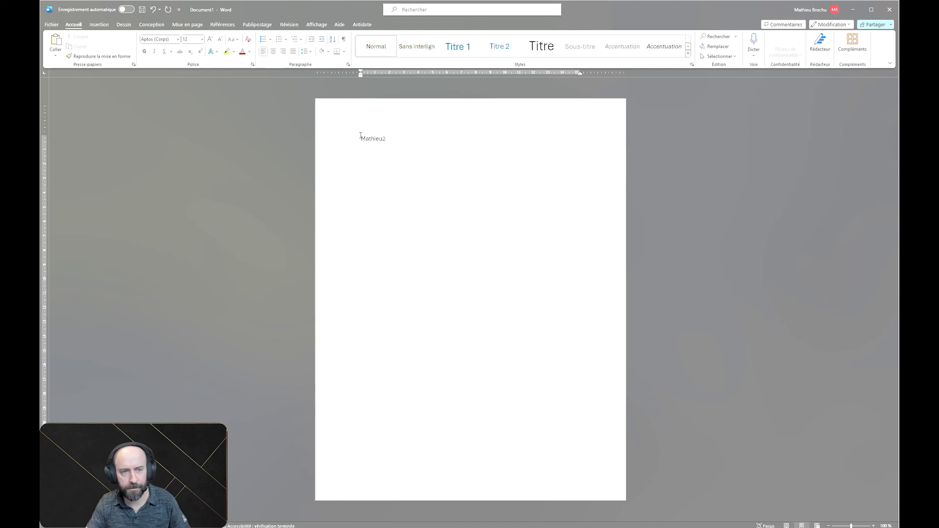
click(377, 168)
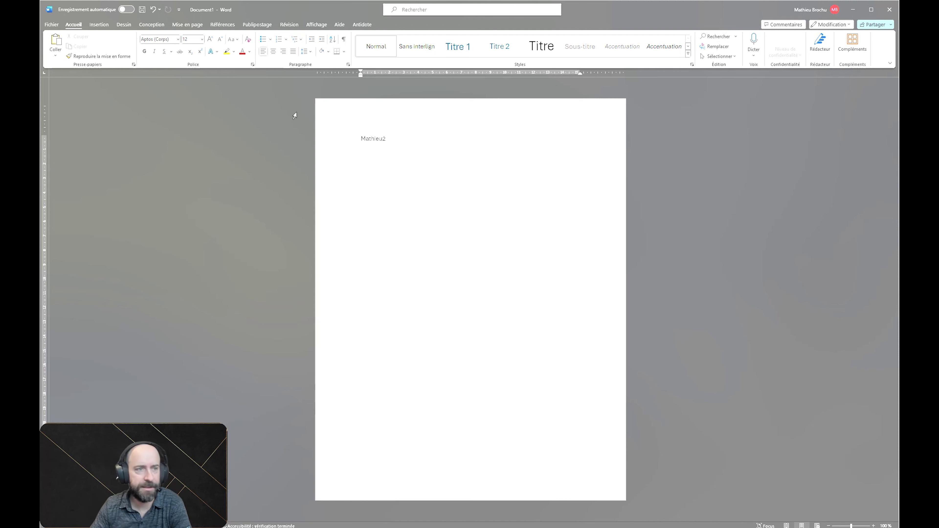
click(214, 53)
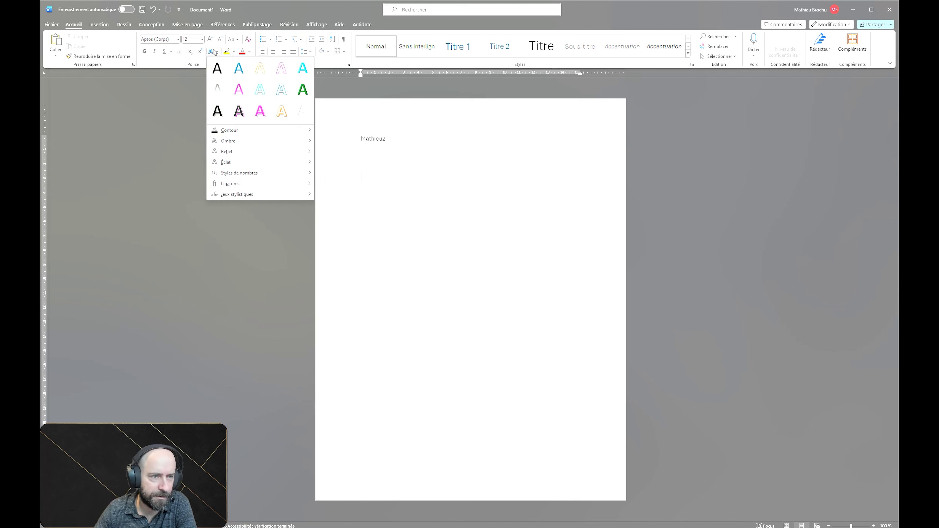
click(273, 119)
key(ctrl+v)
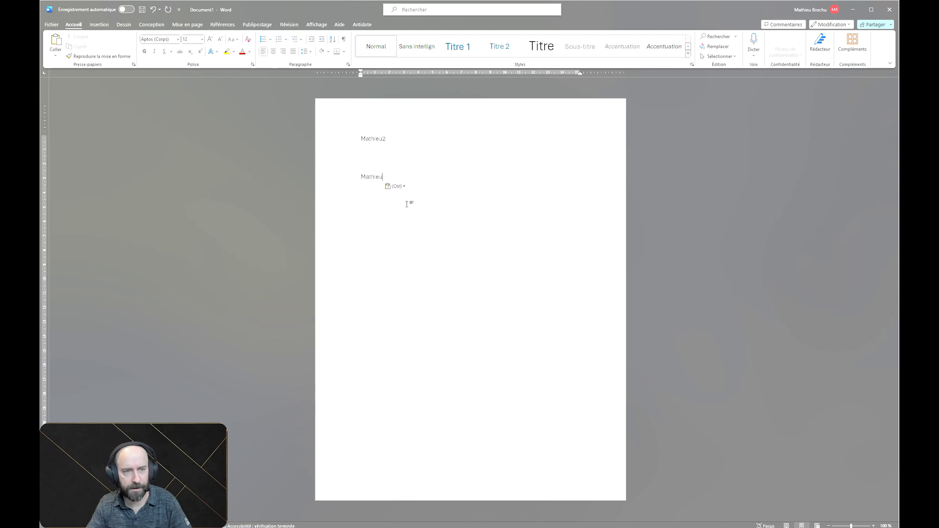
Apply the pink text effect to the pasted first name and enlarge it to 72 pt.
click(352, 174)
click(211, 51)
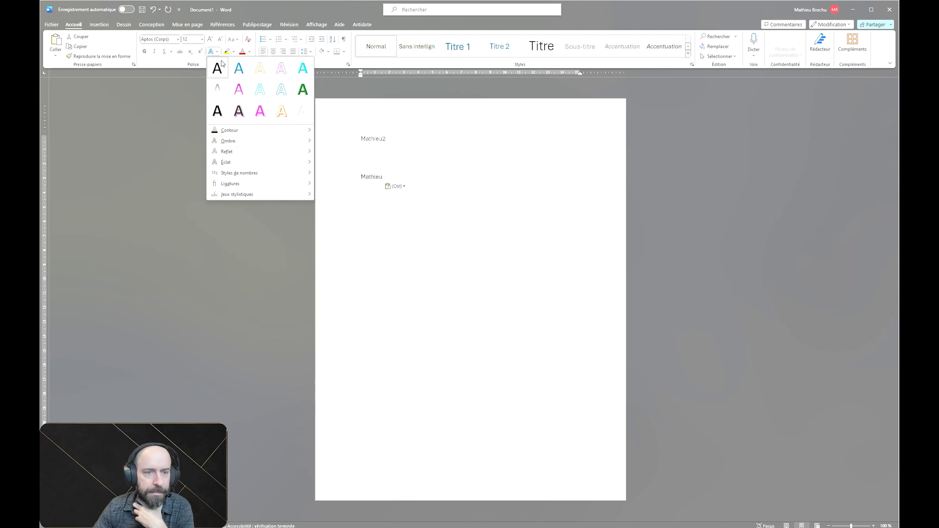
click(260, 112)
click(389, 178)
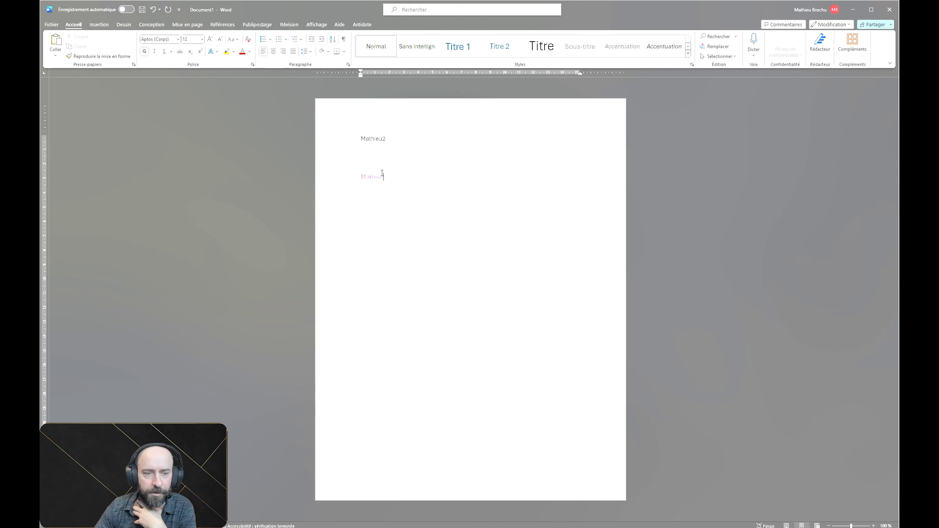
double_click(367, 174)
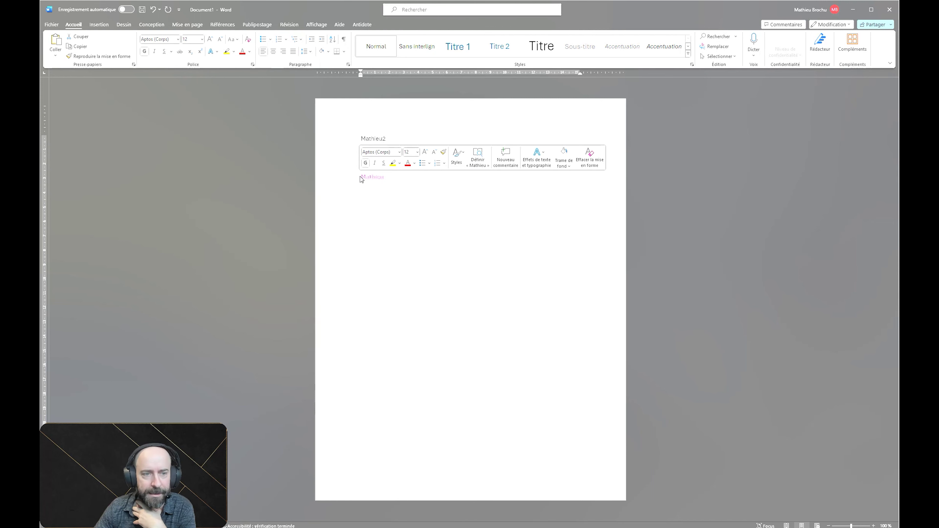
click(202, 39)
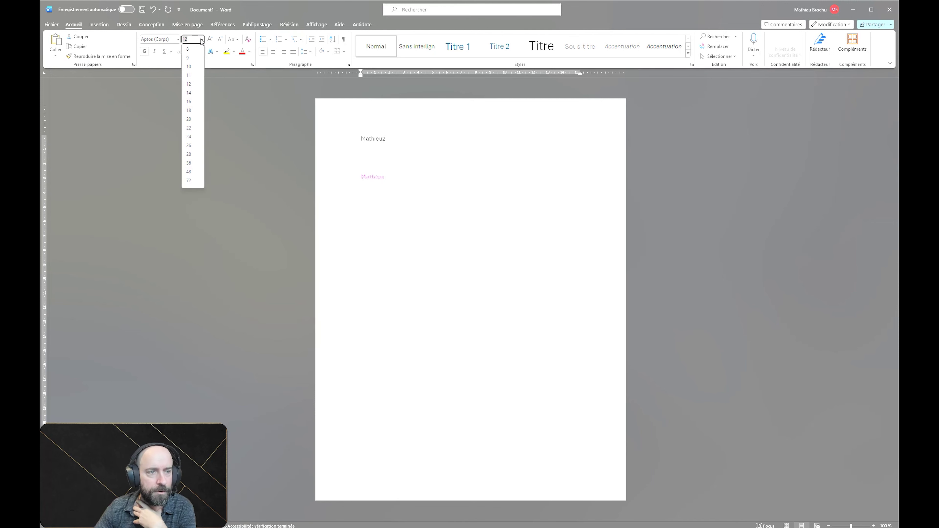
click(189, 180)
click(391, 198)
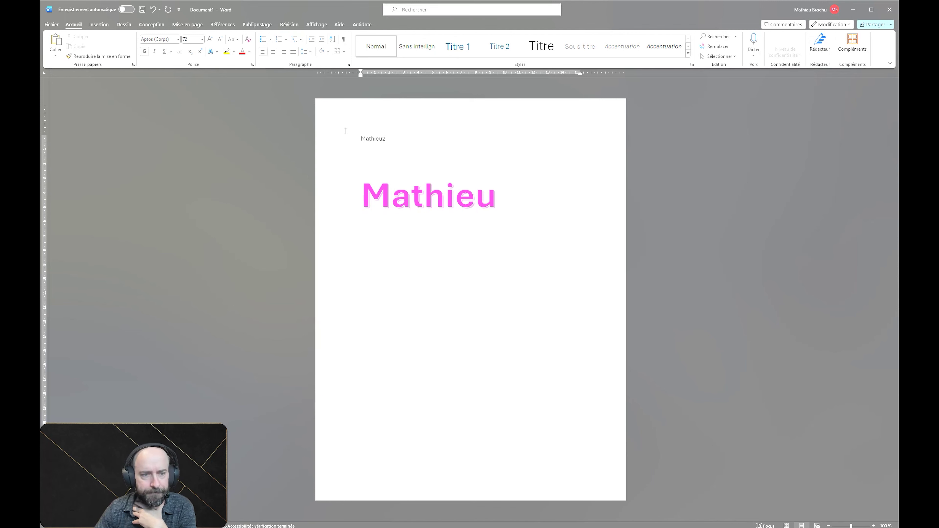
Highlight the first-name-2 line in magenta.
click(340, 139)
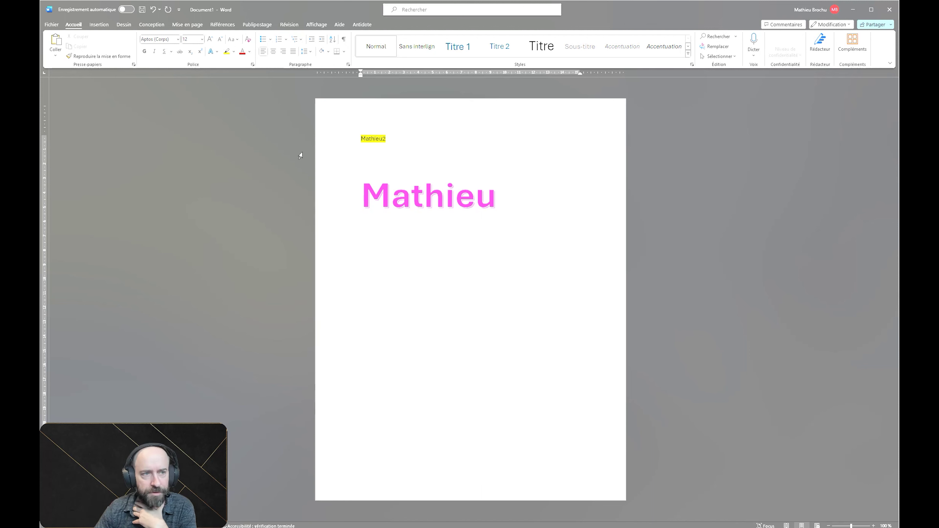
click(233, 52)
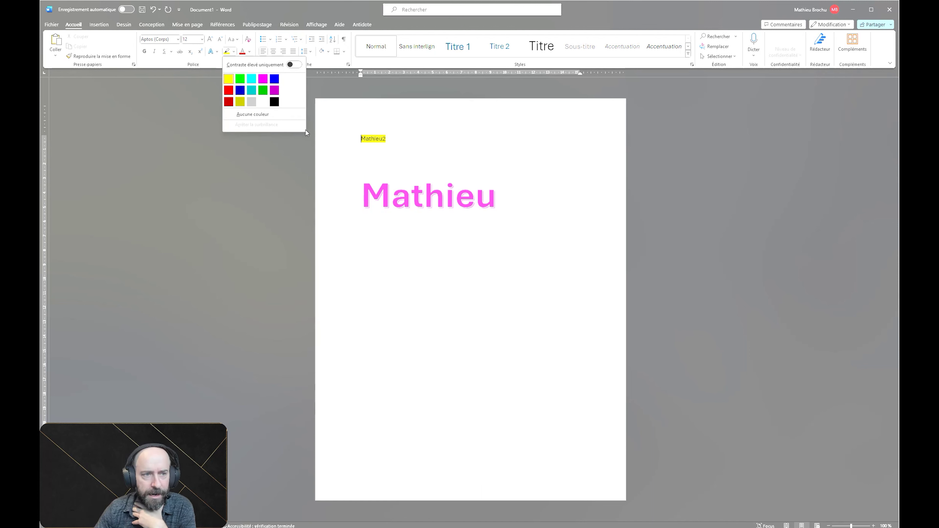
click(263, 79)
drag(388, 139, 355, 137)
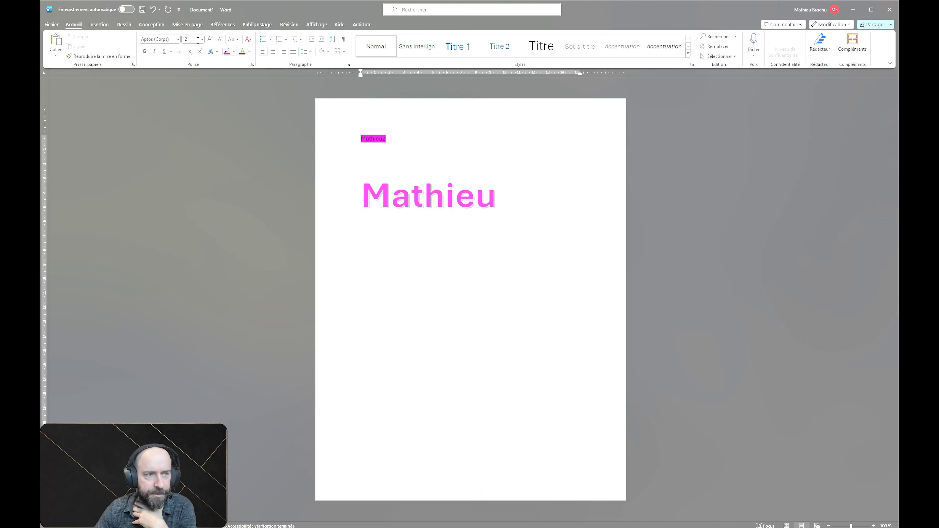
Set the first-name-2 line to 22 pt.
click(178, 39)
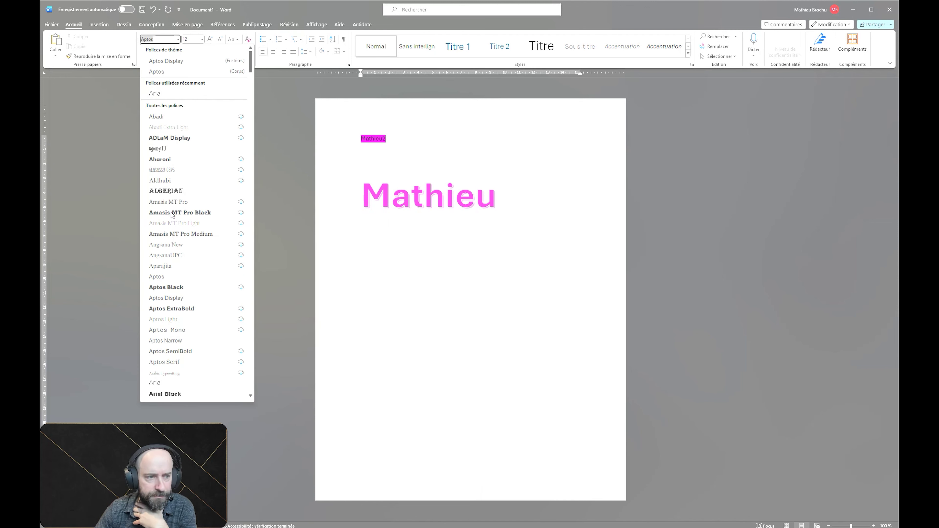
key(Escape)
drag(389, 137, 361, 138)
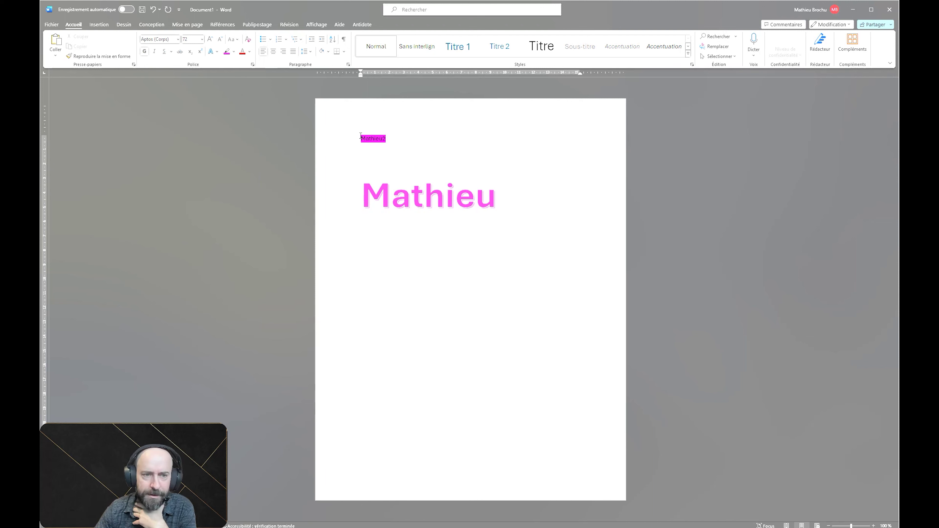
click(202, 38)
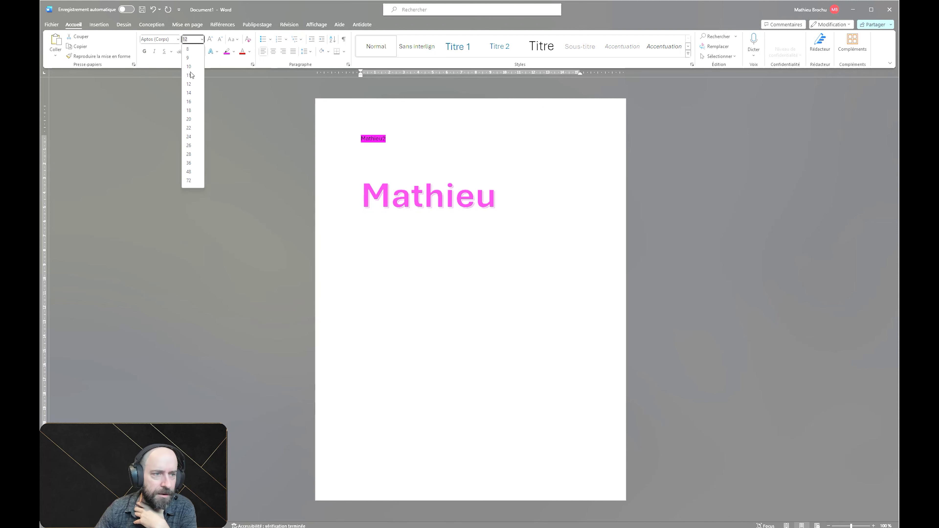
click(191, 129)
click(408, 141)
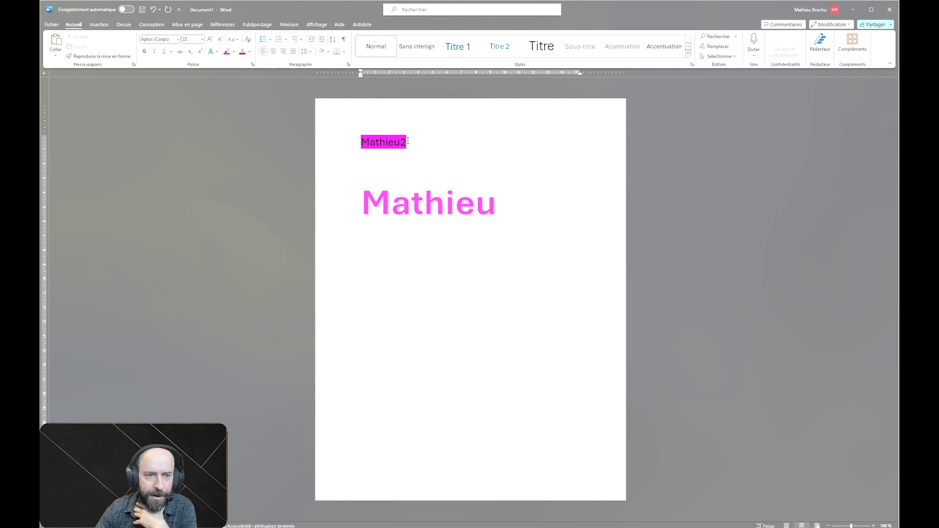
Set the first-name-2 line in ADLaM Display and make it bold.
double_click(365, 140)
click(364, 141)
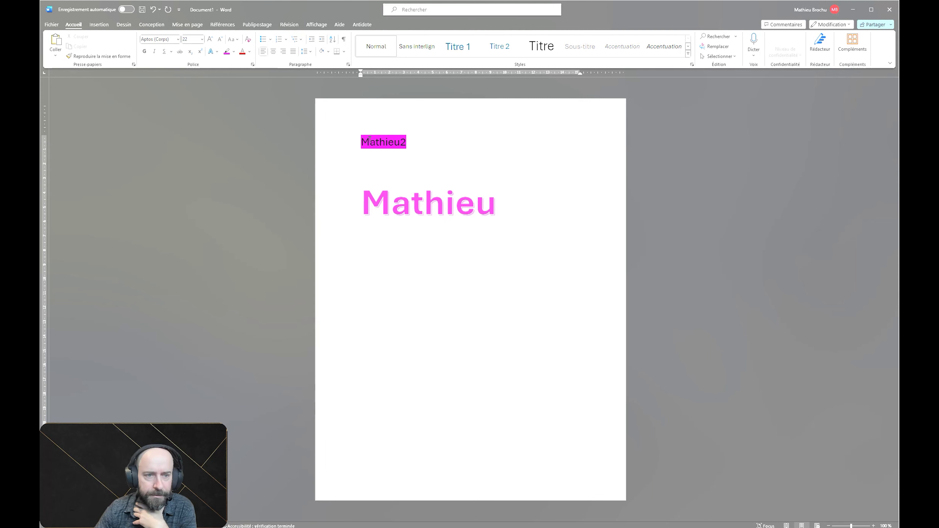
double_click(362, 142)
click(178, 39)
click(180, 147)
key(ctrl+g)
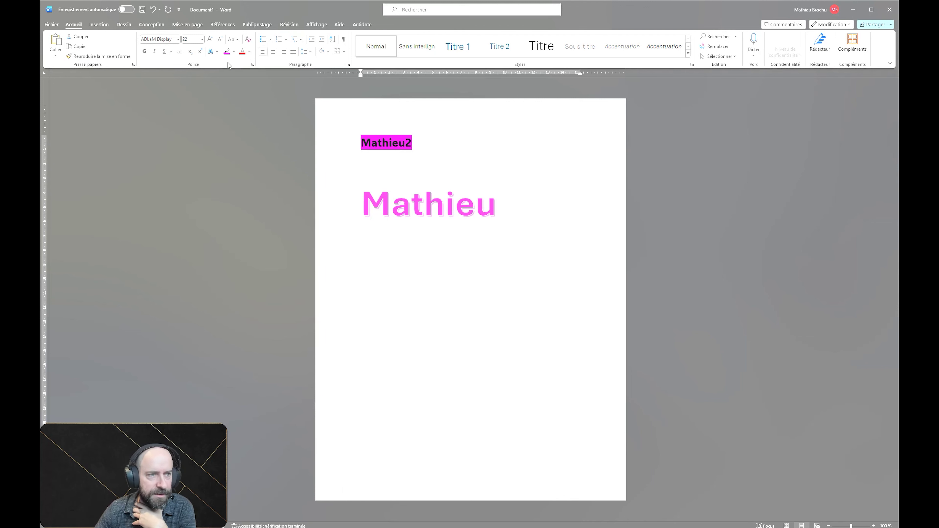
click(202, 39)
click(202, 39)
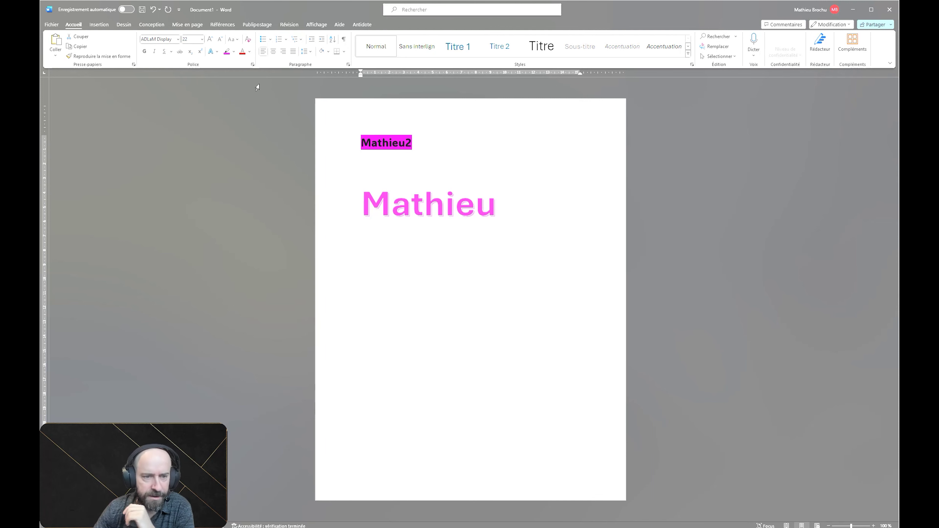
Grow the first-name-2 line up to 72 pt, then shrink it back to 18 pt.
click(210, 41)
click(209, 41)
click(209, 40)
click(209, 41)
click(209, 40)
click(210, 41)
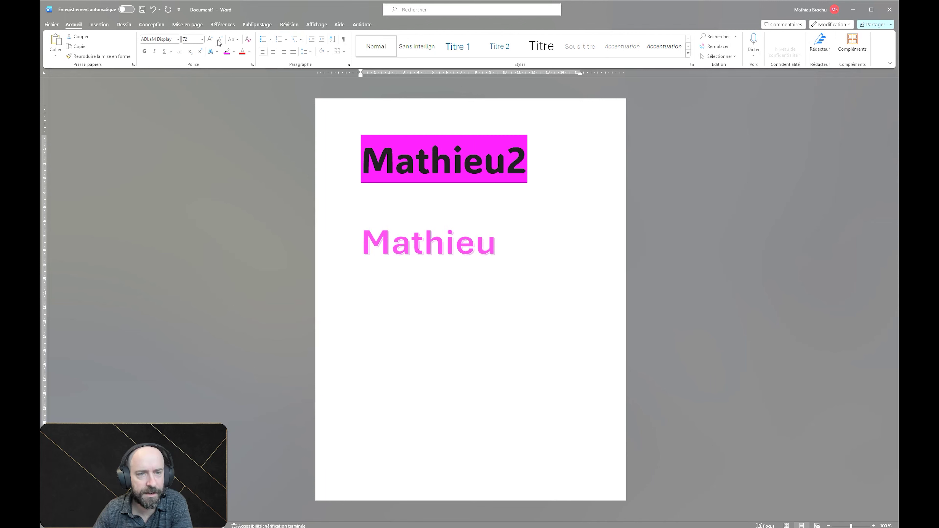
click(219, 41)
click(219, 41)
click(219, 40)
click(219, 41)
click(219, 41)
click(218, 40)
click(219, 40)
click(219, 41)
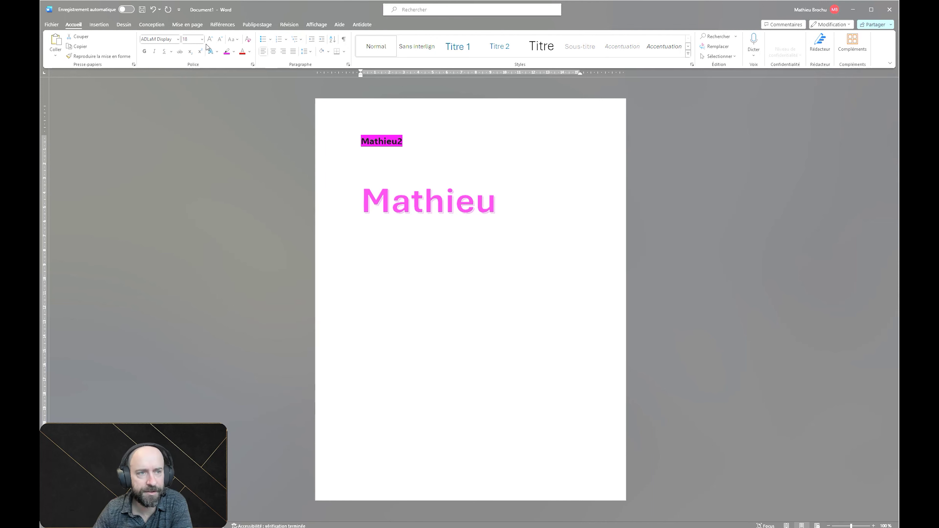
Try UPPERCASE and lowercase on the line, then settle on Sentence case.
click(238, 39)
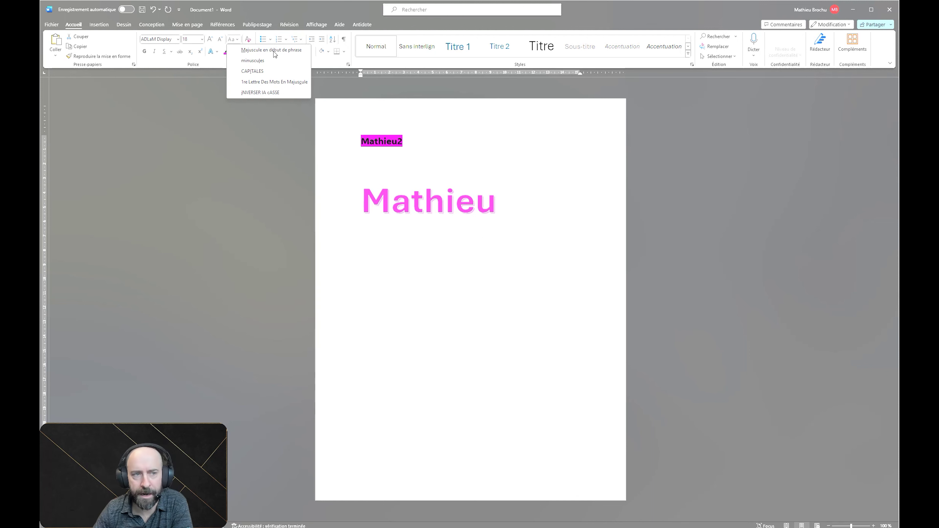
click(268, 73)
click(239, 39)
click(264, 61)
click(240, 40)
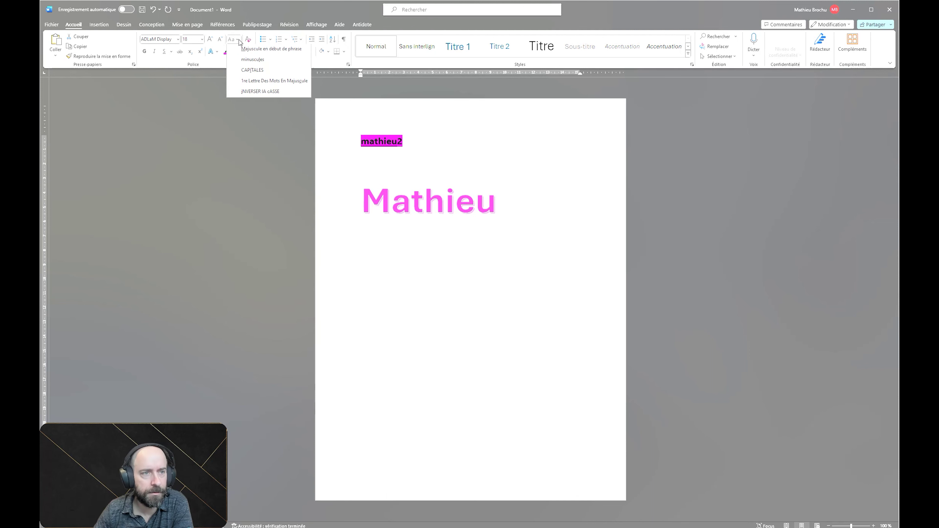
click(278, 52)
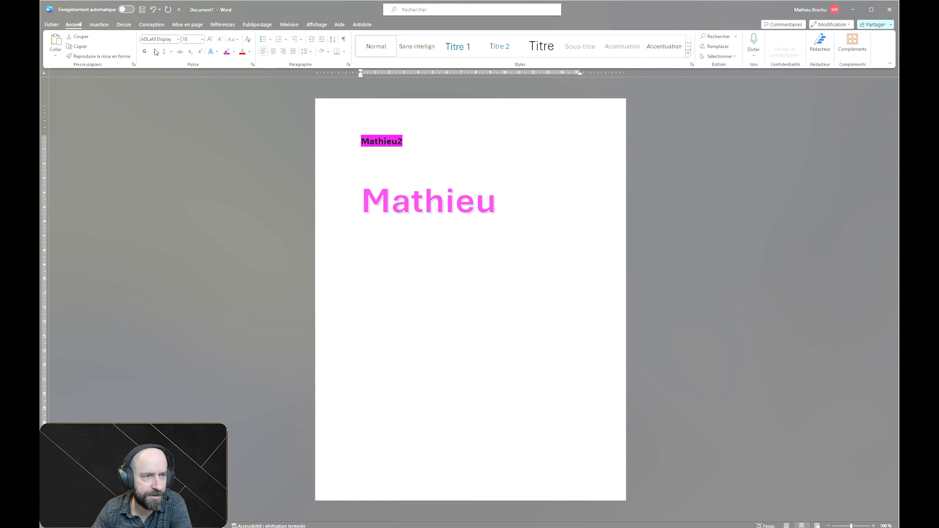
click(403, 155)
Add empty lines below the large pink first name, set to 12 pt.
click(503, 209)
key(Return)
key(Return)
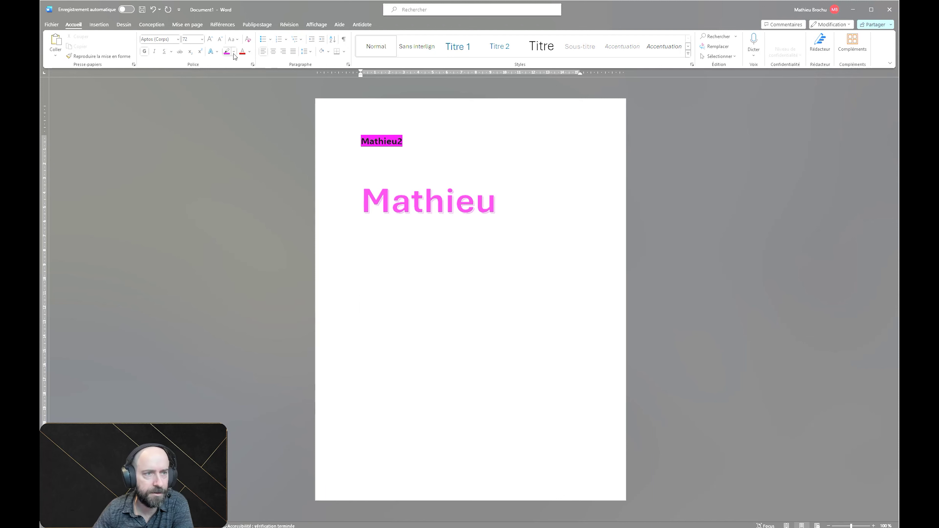
click(199, 40)
click(202, 39)
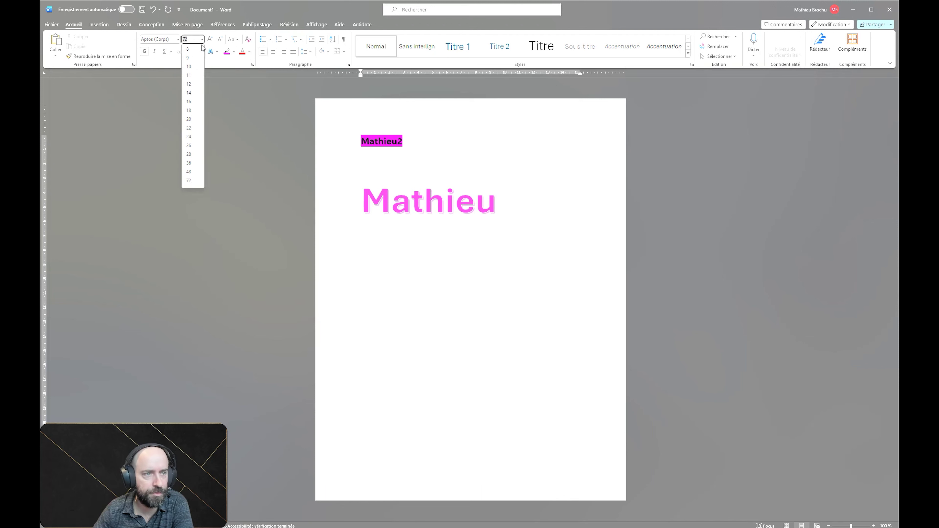
click(194, 90)
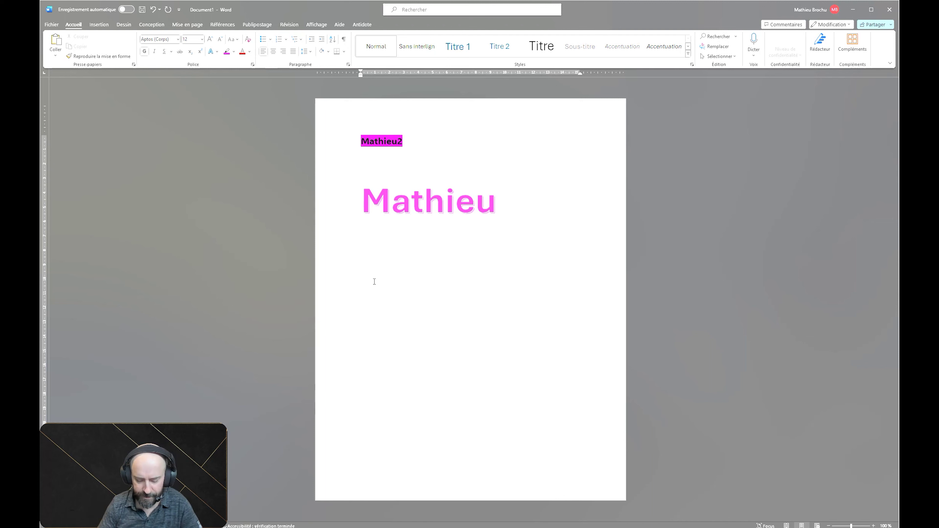
Type the last name below, set it in Arial, and apply the pale pink outlined text effect.
text(Rio)
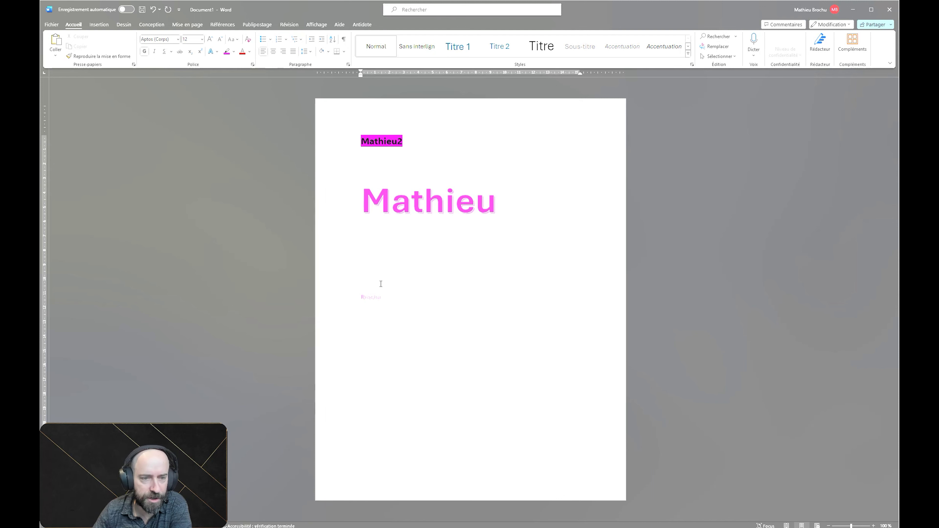
double_click(378, 298)
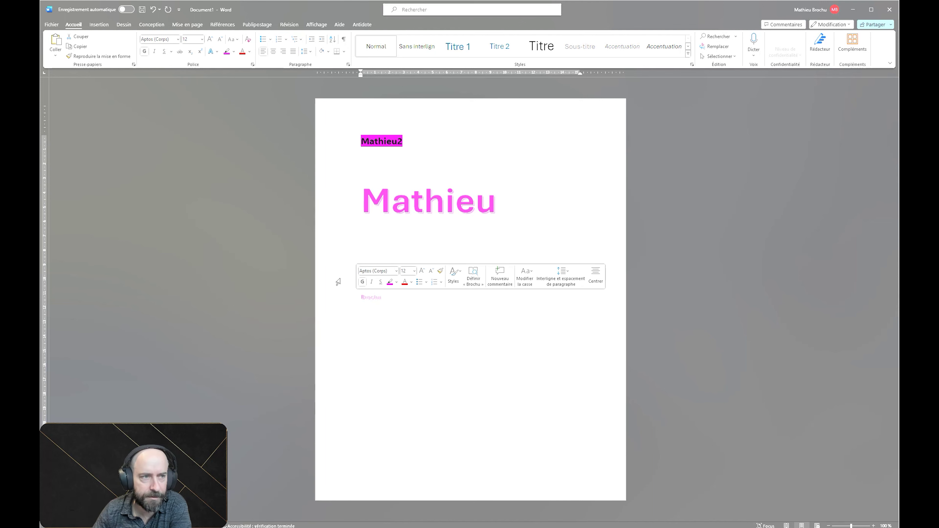
click(218, 53)
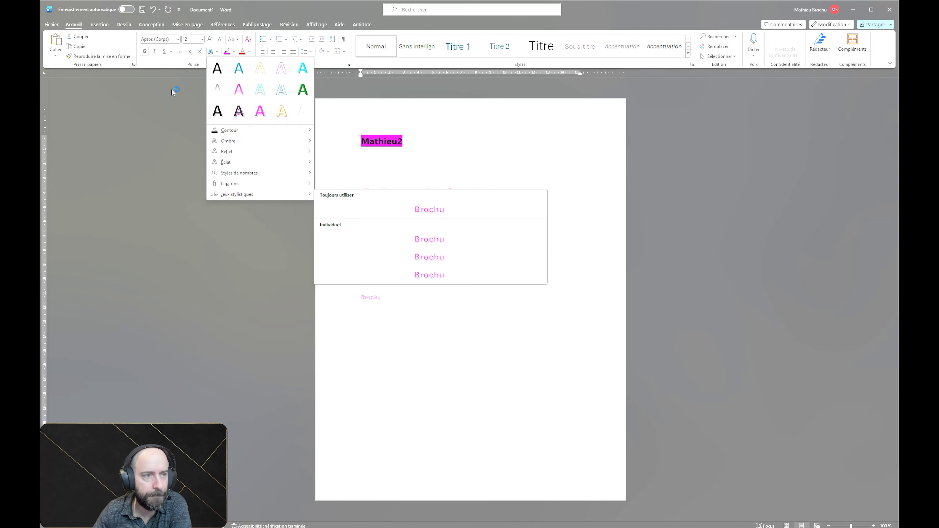
key(Escape)
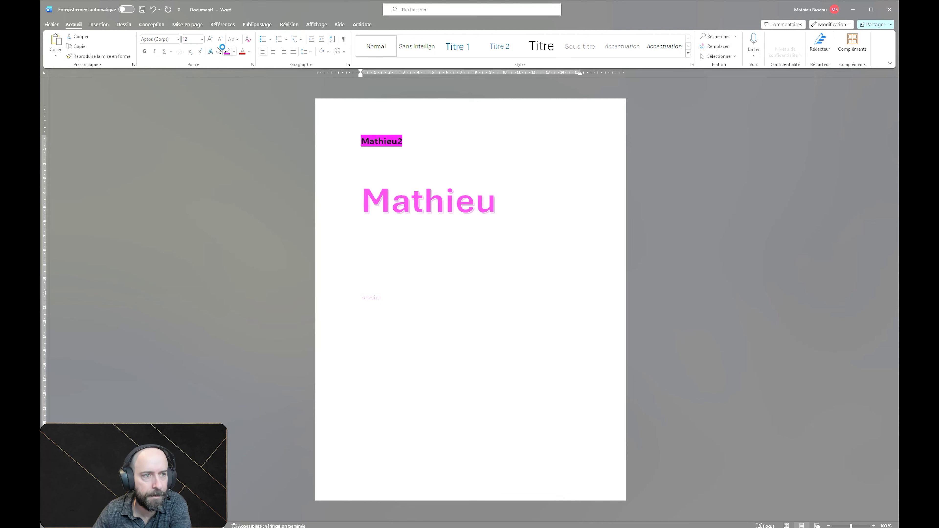
click(177, 39)
click(185, 119)
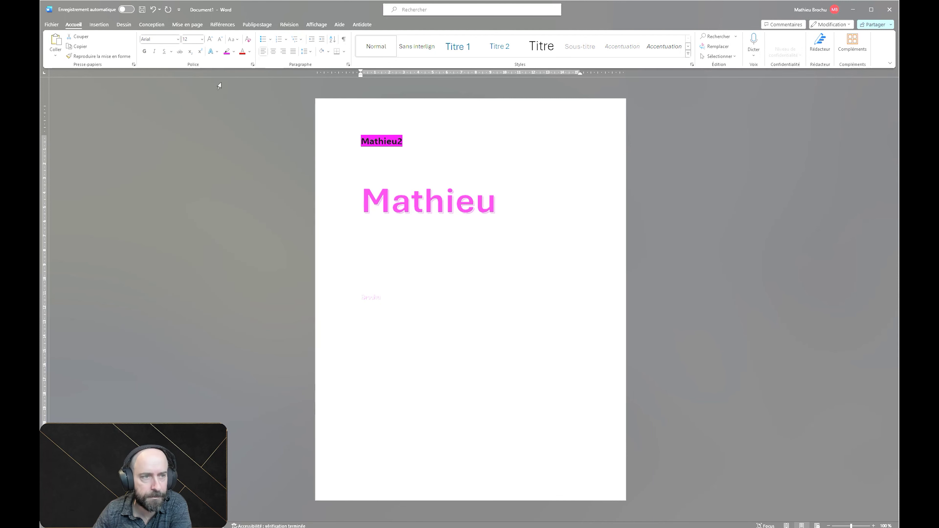
click(218, 52)
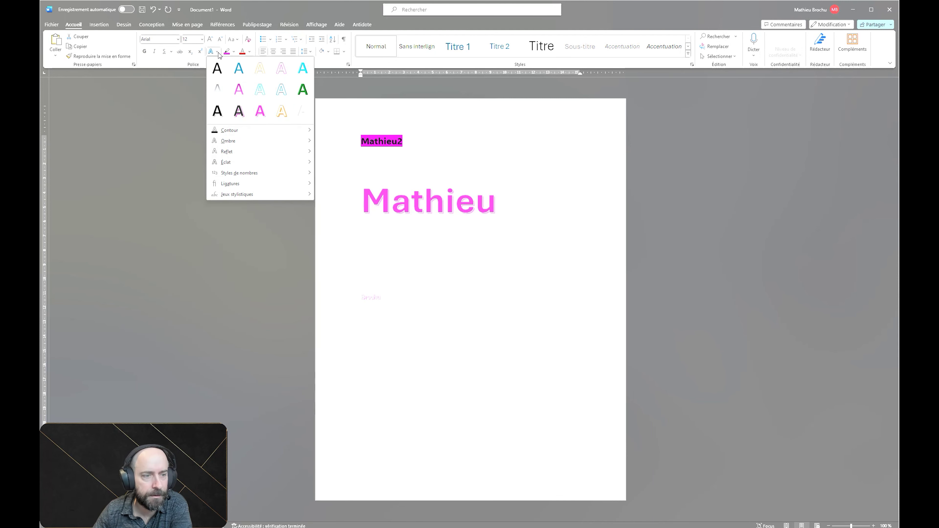
click(260, 107)
click(408, 140)
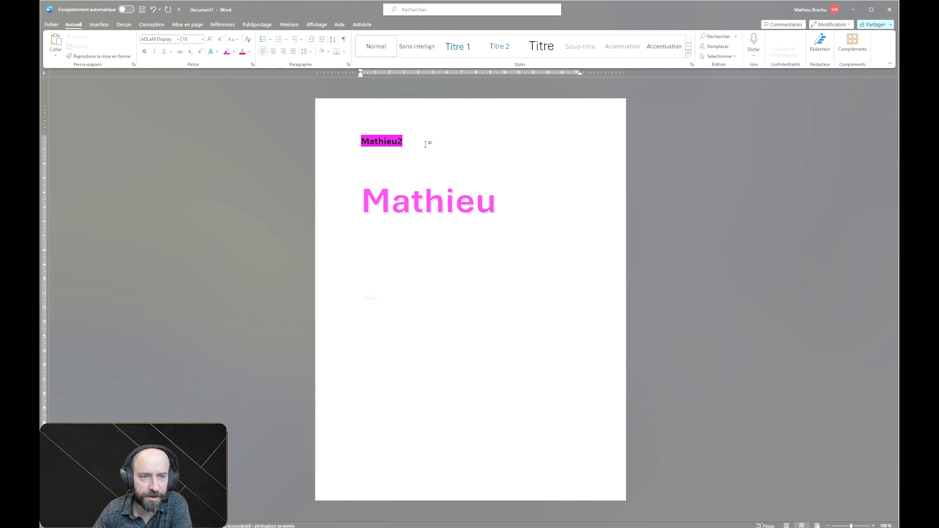
double_click(360, 141)
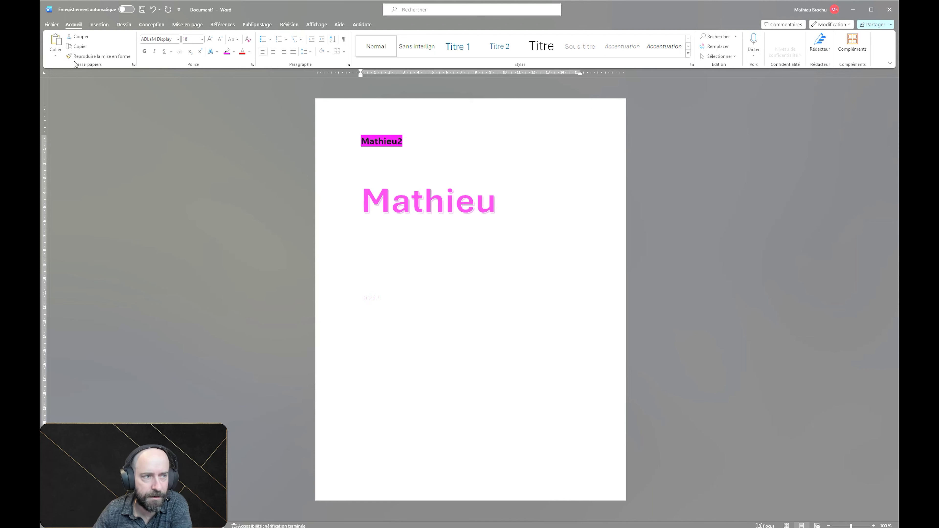
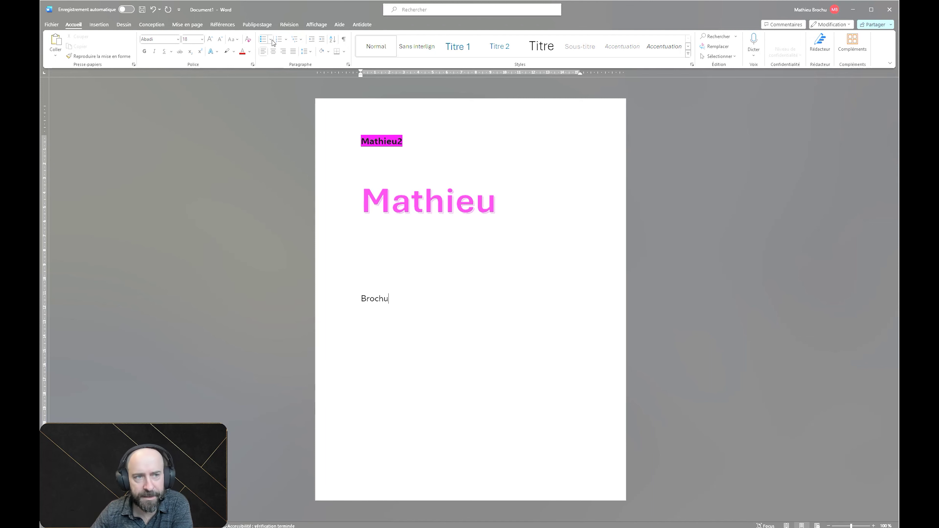
Put the insertion point at the end of the word Brochu.
click(362, 299)
click(404, 304)
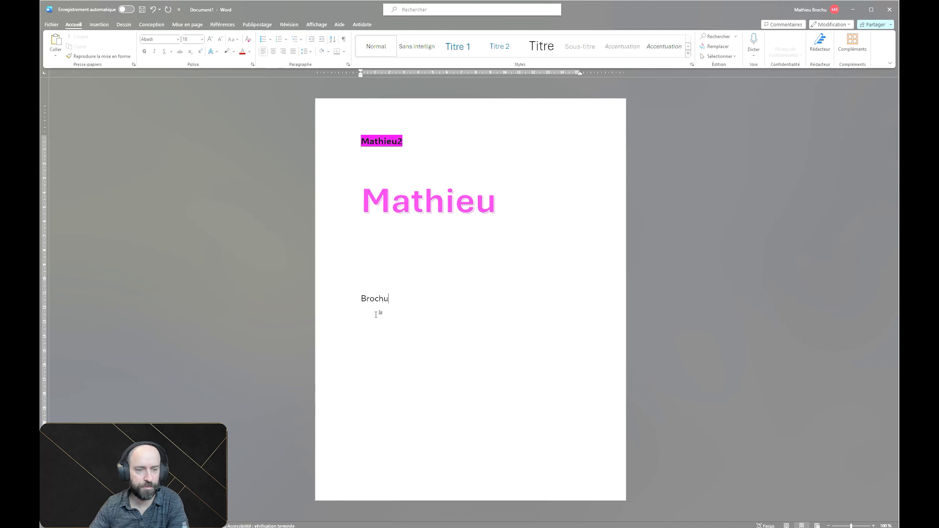
Bullet the Brochu line, add Enseignant as a second item, then switch the list to numbering.
click(263, 39)
click(417, 298)
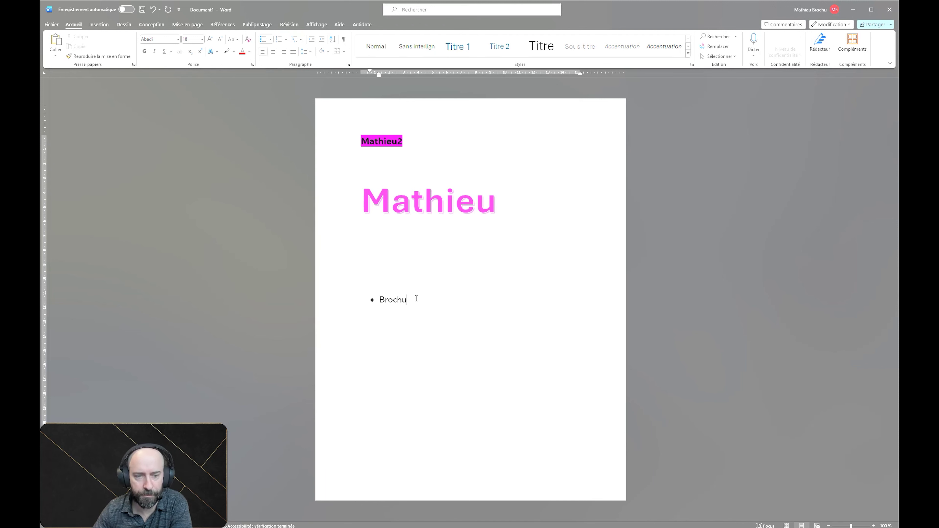
text(Enseignant)
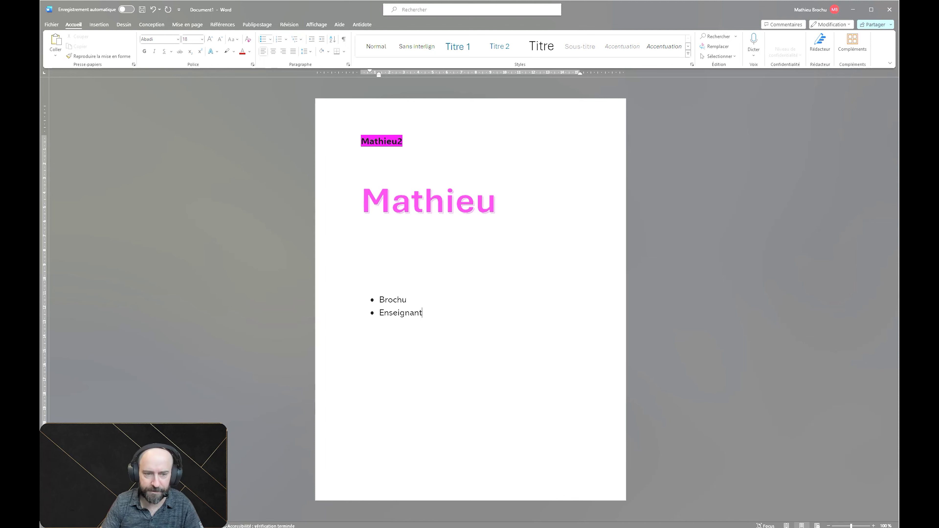
key(Return)
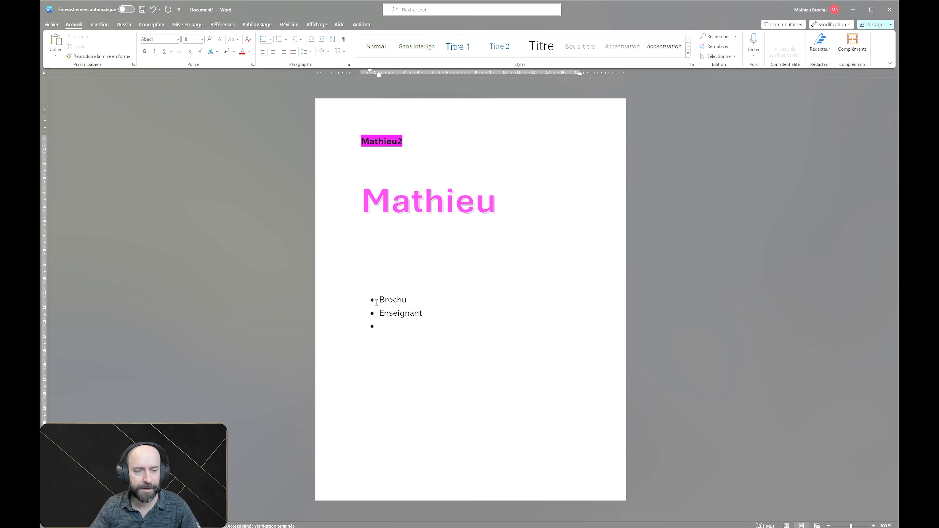
click(280, 39)
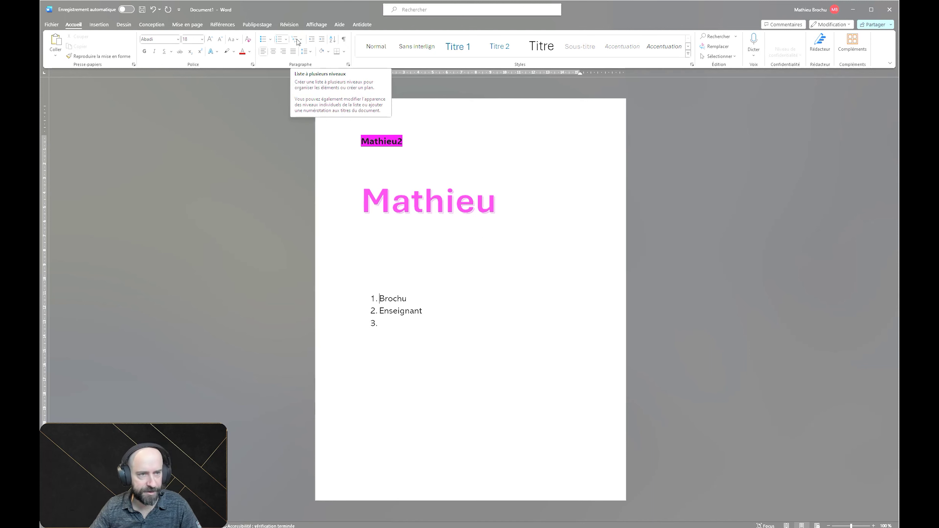
Try round bullets on the list, then settle on checkmark bullets.
click(270, 39)
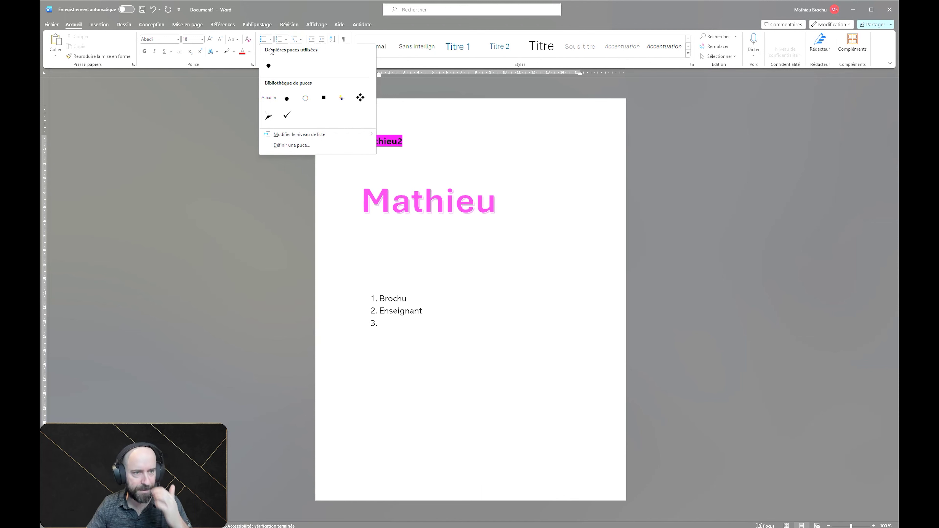
click(268, 65)
click(271, 40)
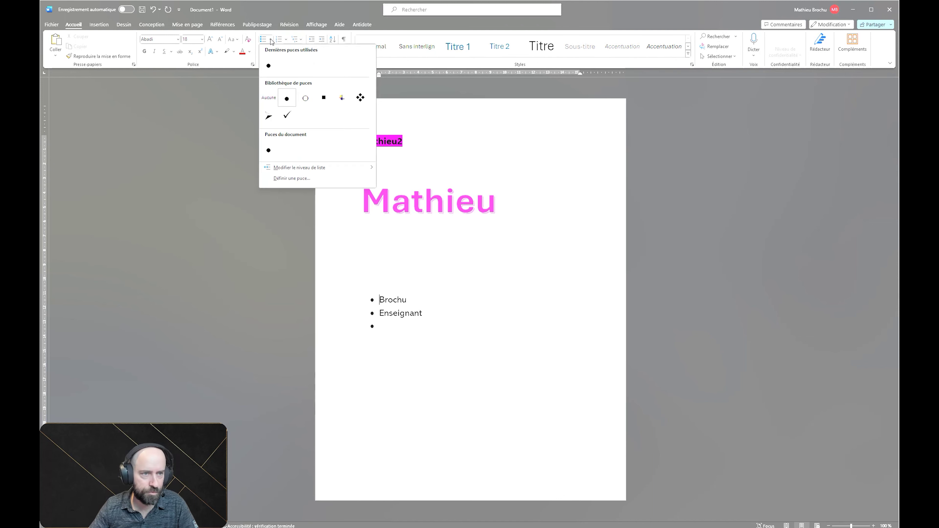
click(287, 117)
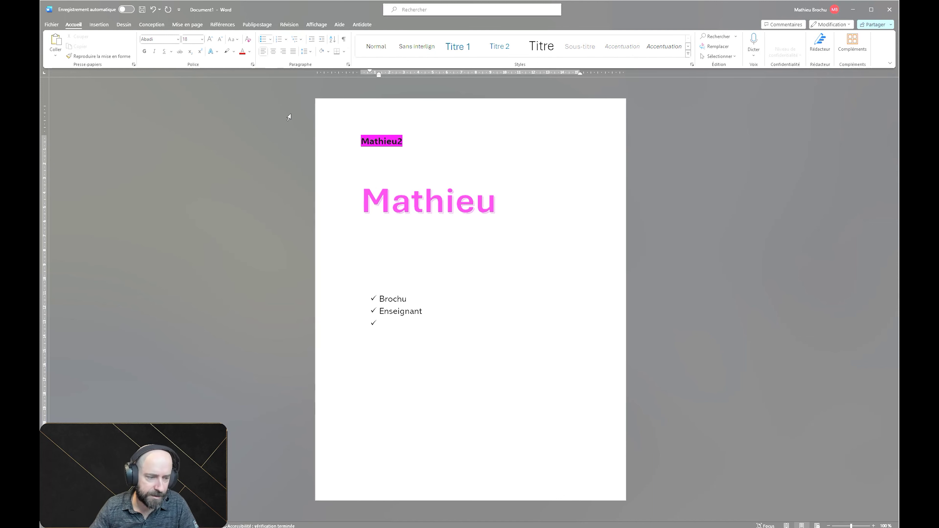
Browse the Numérotation and Liste à plusieurs niveaux galleries without applying any format.
click(286, 39)
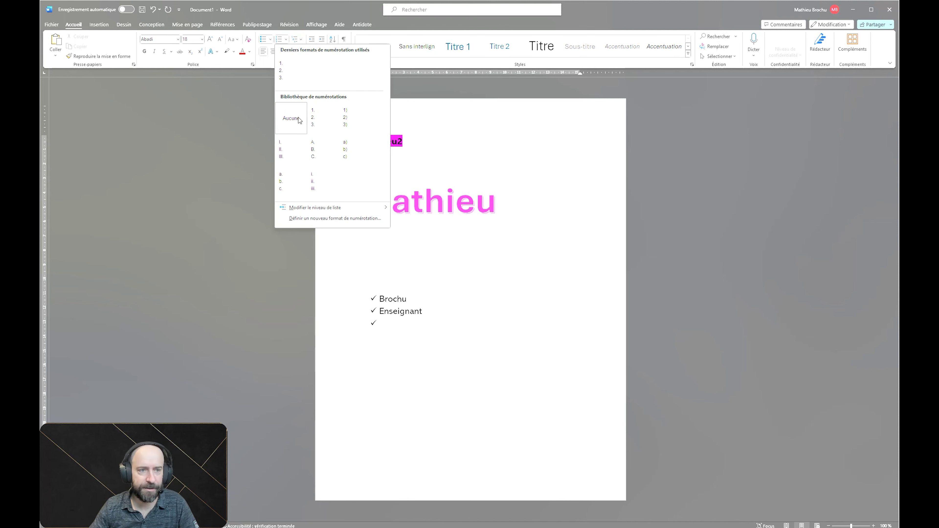
click(450, 195)
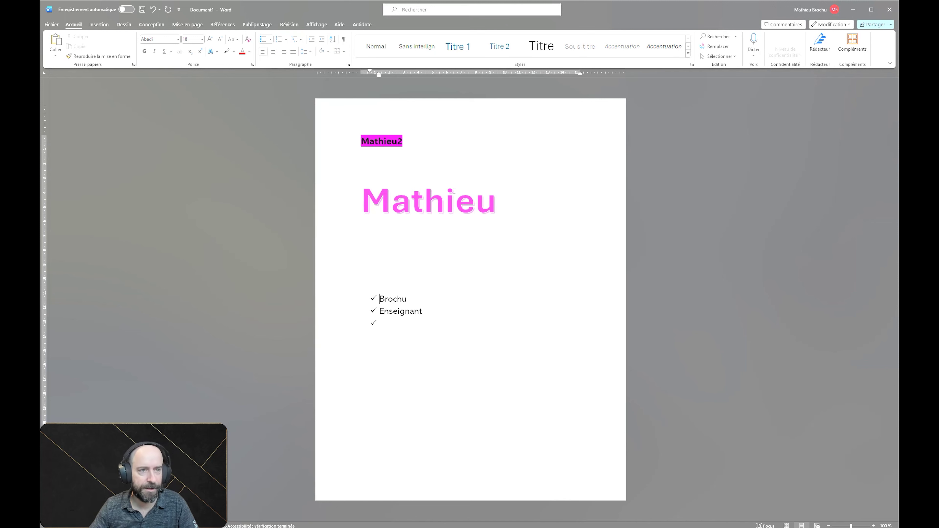
click(303, 39)
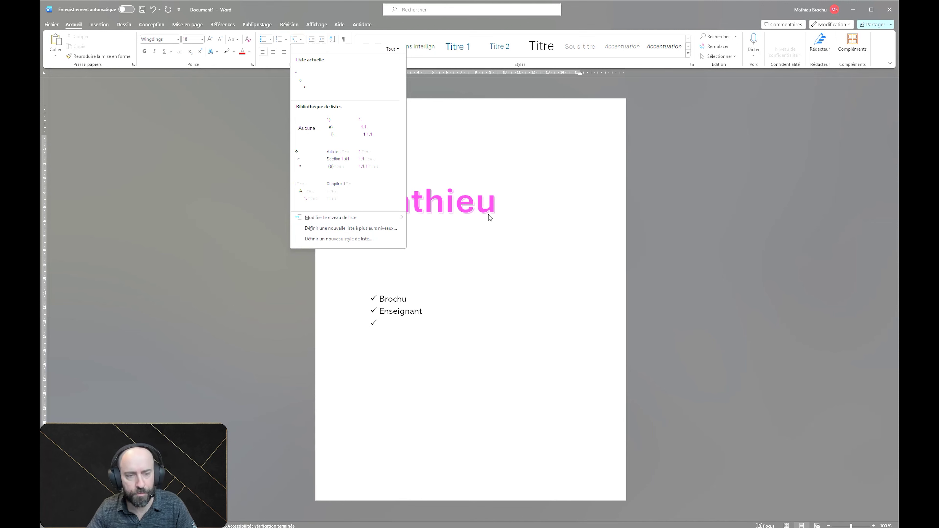
click(478, 217)
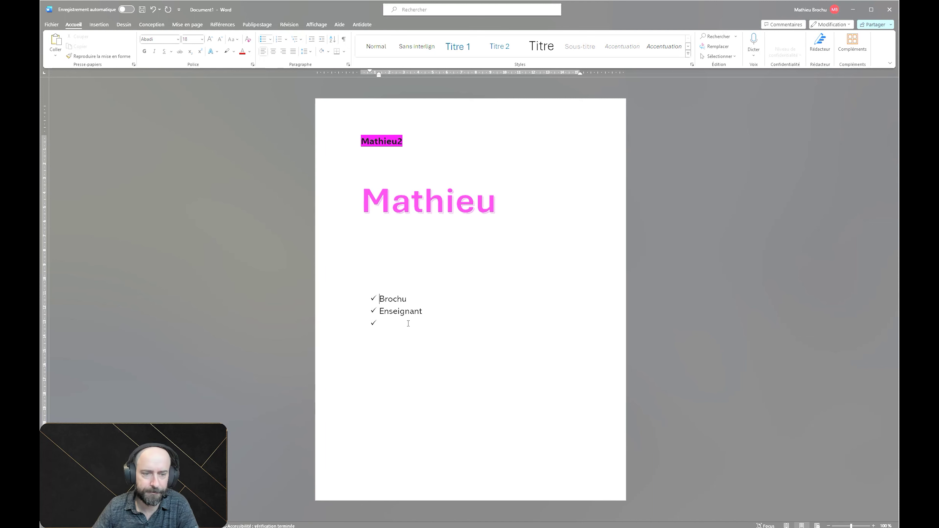
Remove the checkmark bullets from Brochu and Enseignant.
double_click(401, 323)
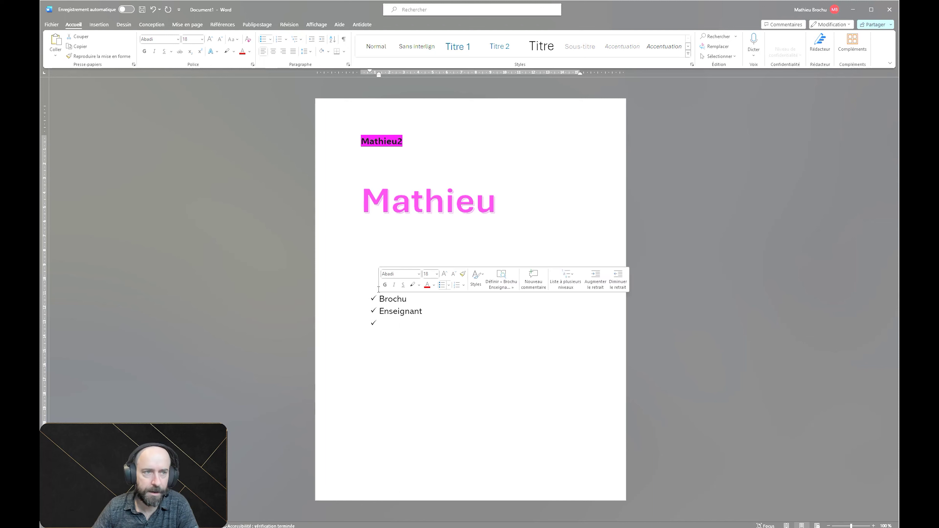
click(266, 39)
click(426, 318)
Try right, centred and justified alignment on the Brochu line.
drag(368, 295, 363, 295)
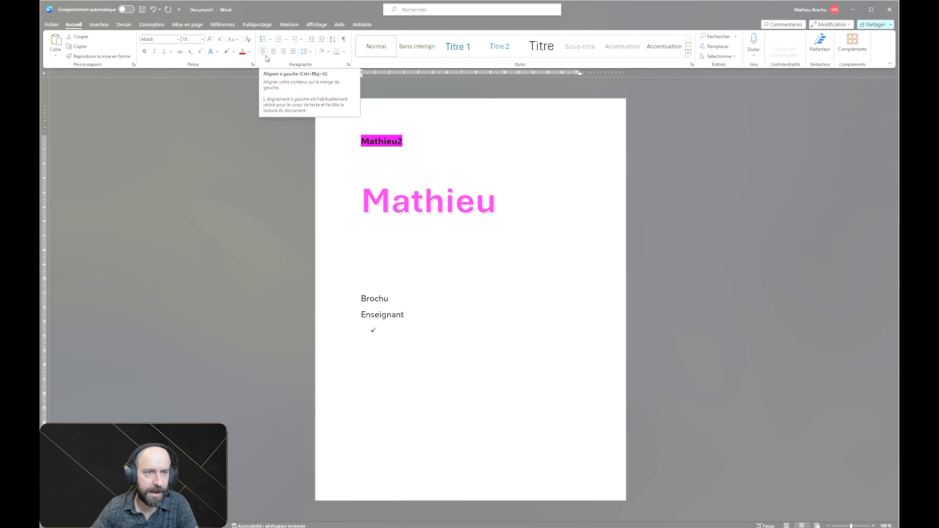
click(283, 51)
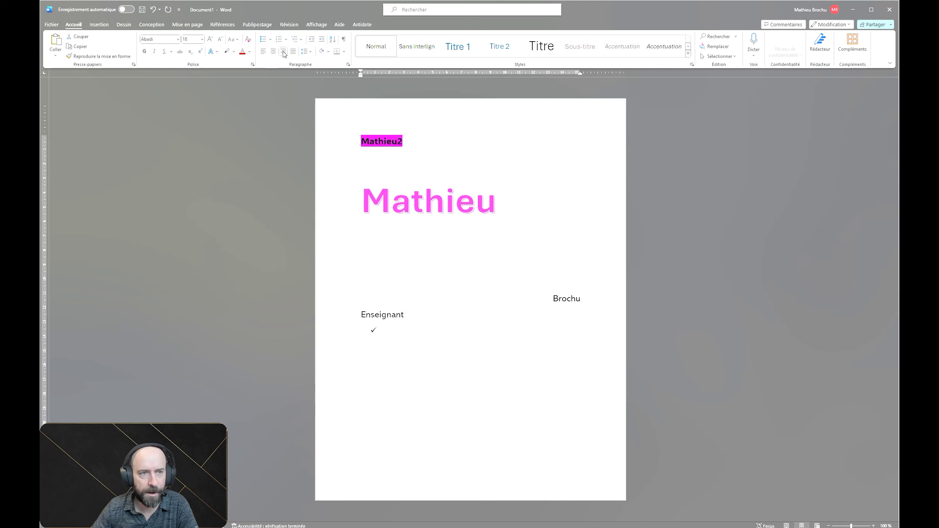
click(273, 51)
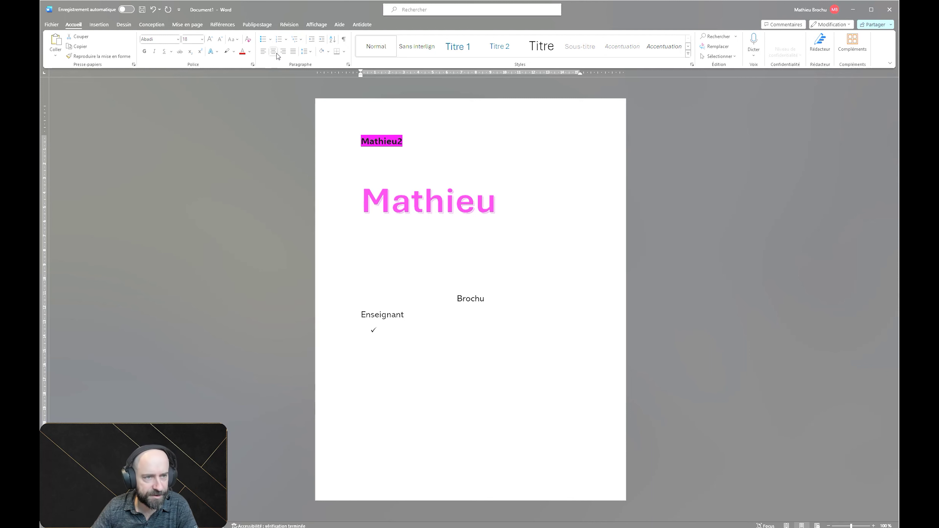
click(295, 53)
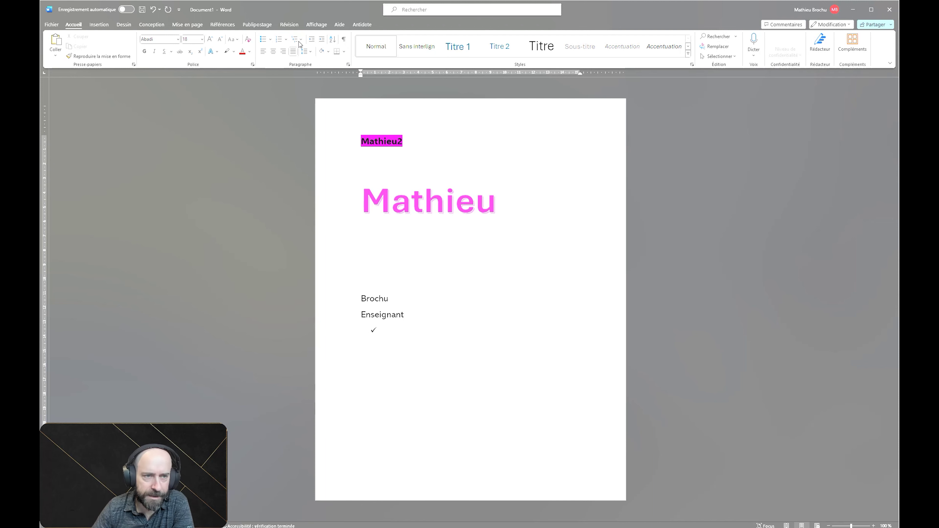
click(328, 52)
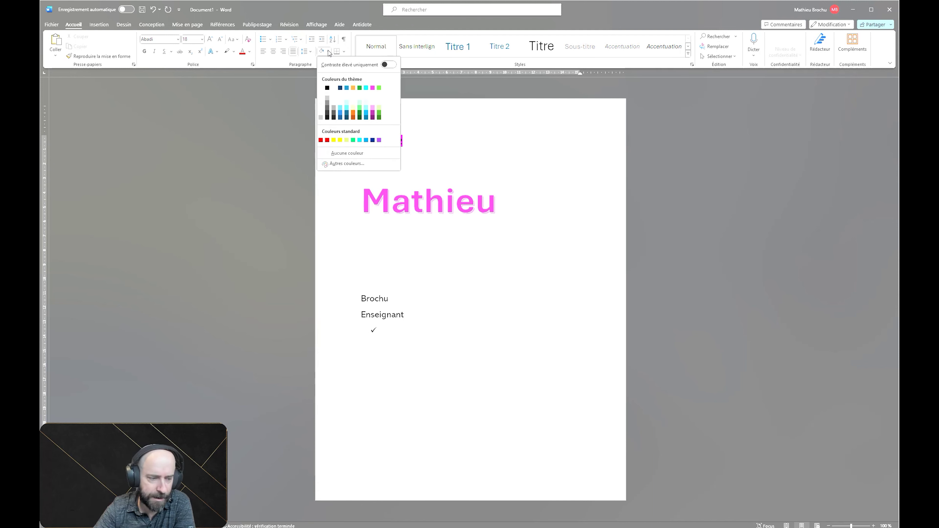
click(489, 318)
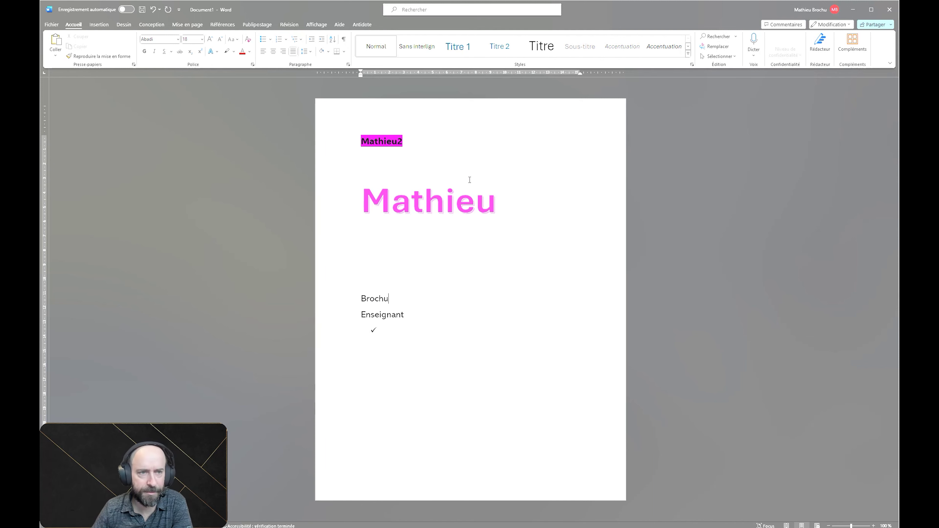
Apply Titre 1 to the Mathieu heading, comparing it with Titre 2.
double_click(429, 201)
click(471, 49)
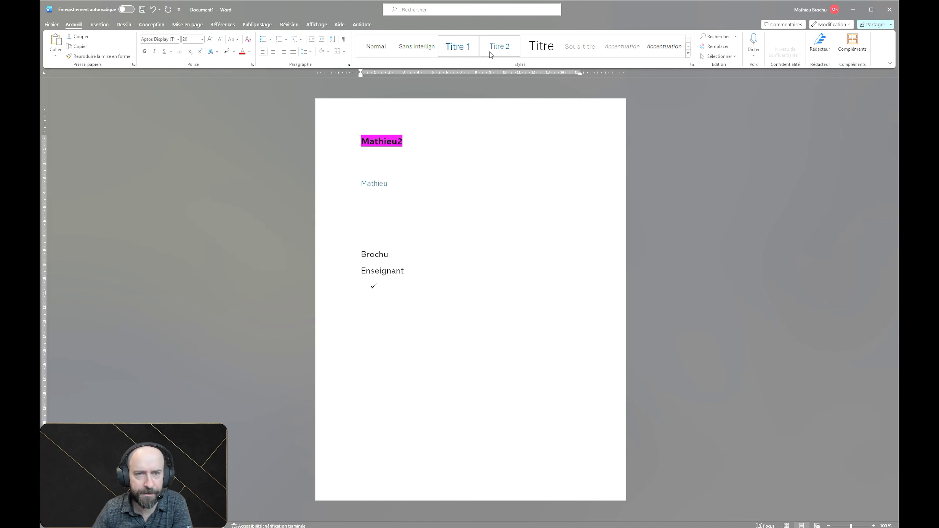
click(500, 48)
click(501, 49)
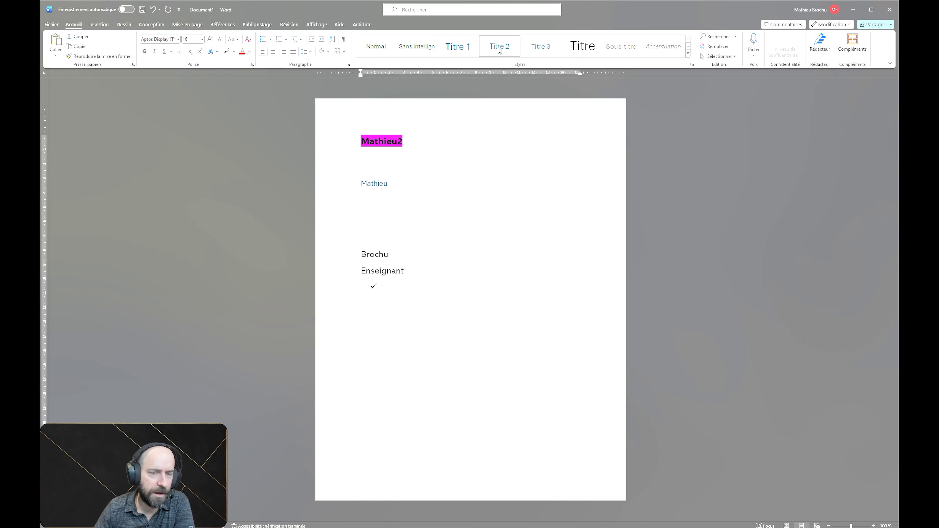
click(458, 46)
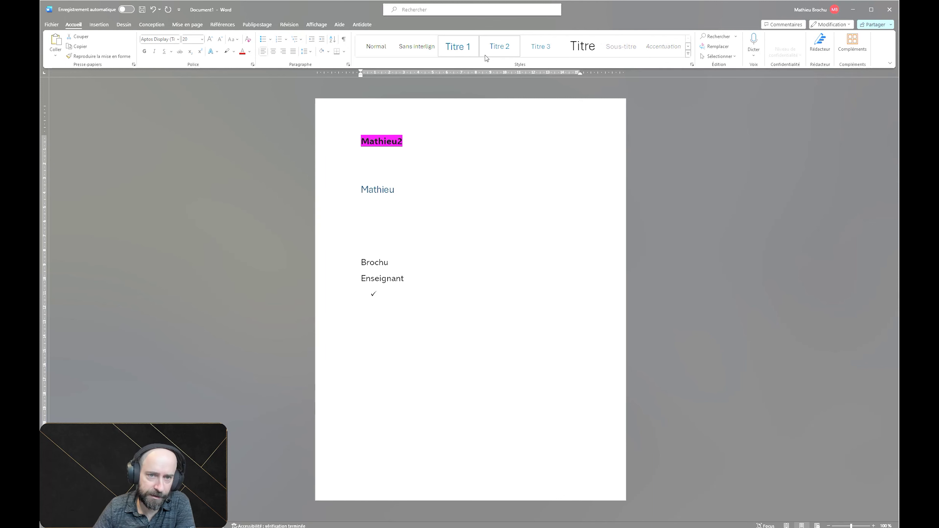
click(501, 46)
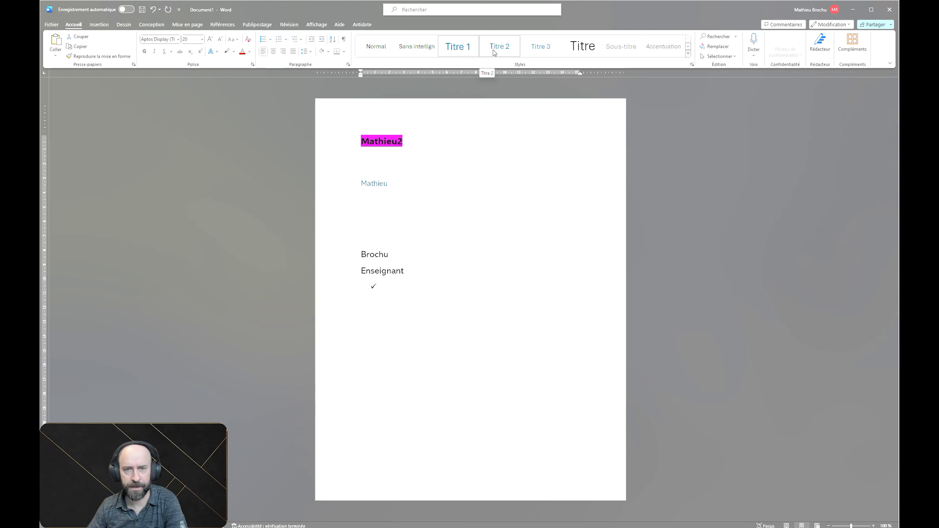
click(459, 261)
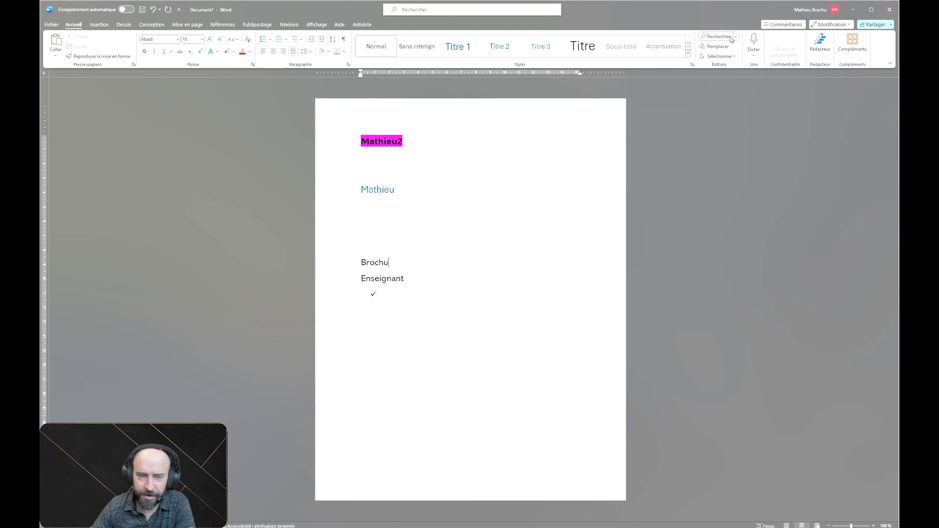
click(717, 38)
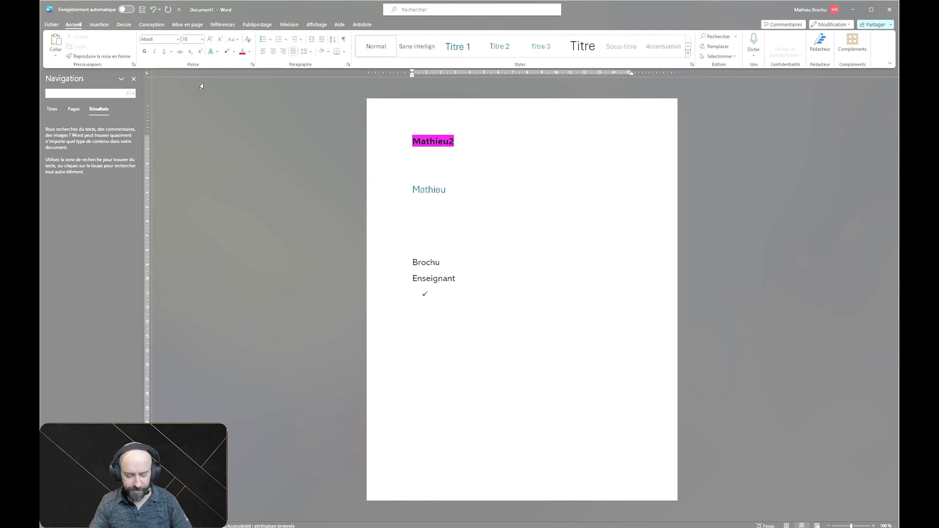
text(mathieu)
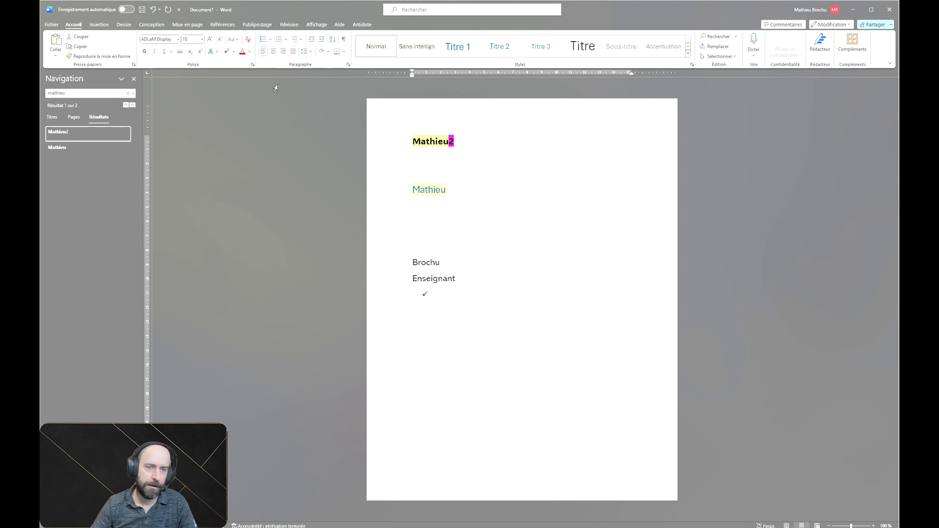
click(453, 184)
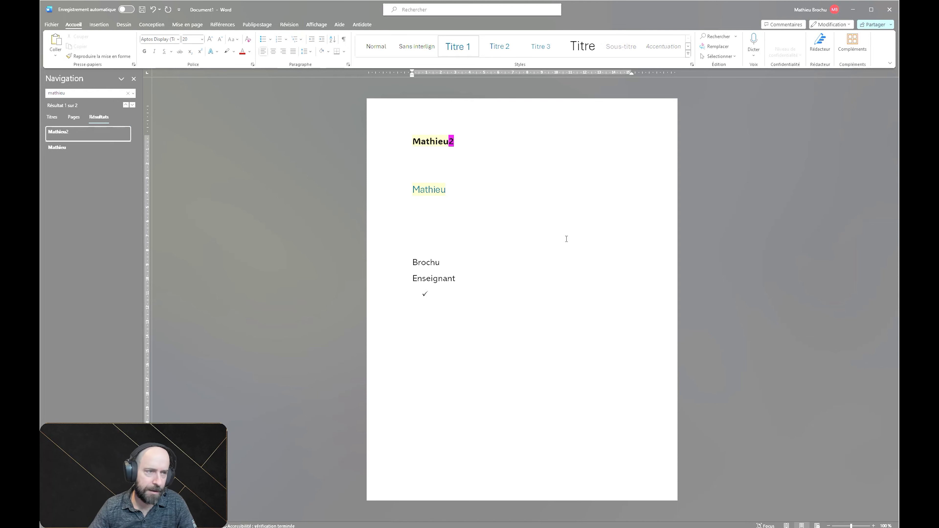
click(134, 78)
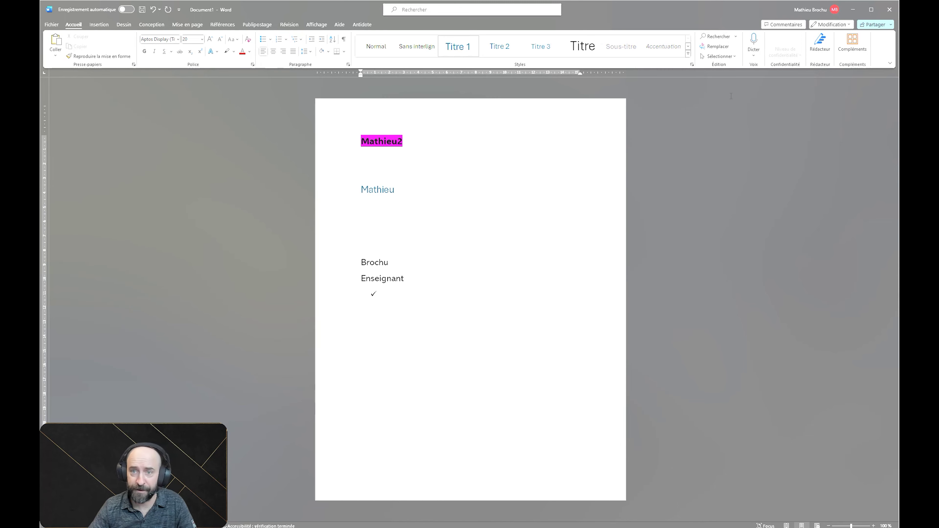
Replace every mathieu in the document with Mathieux using Remplacer tout.
click(716, 46)
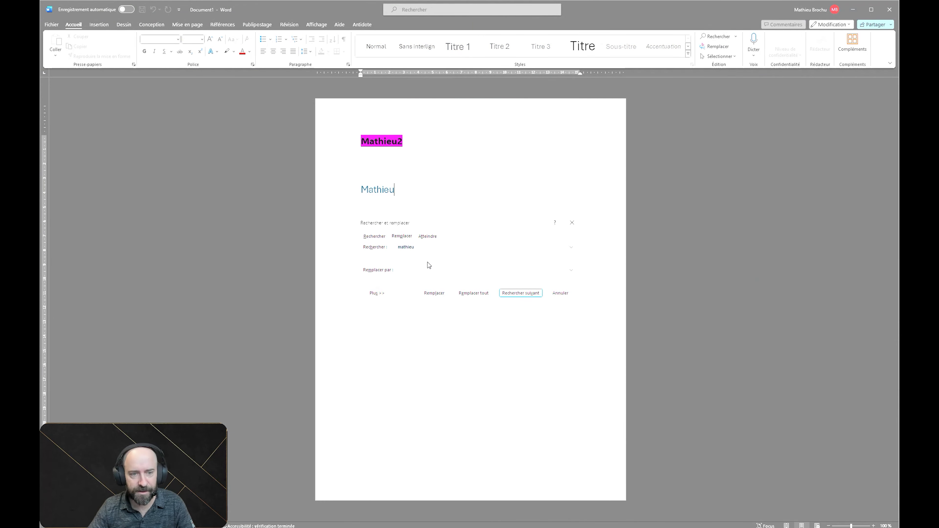
drag(455, 227, 683, 156)
click(657, 199)
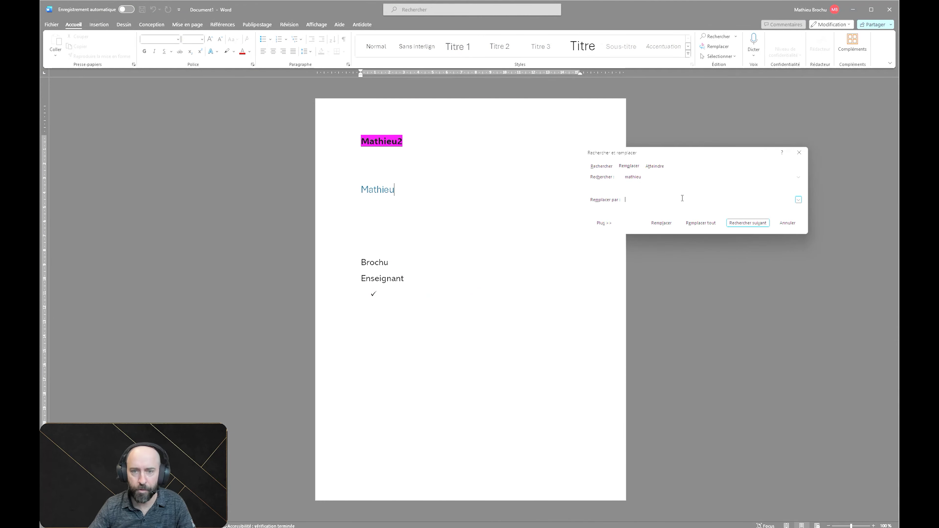
text(MathieuX)
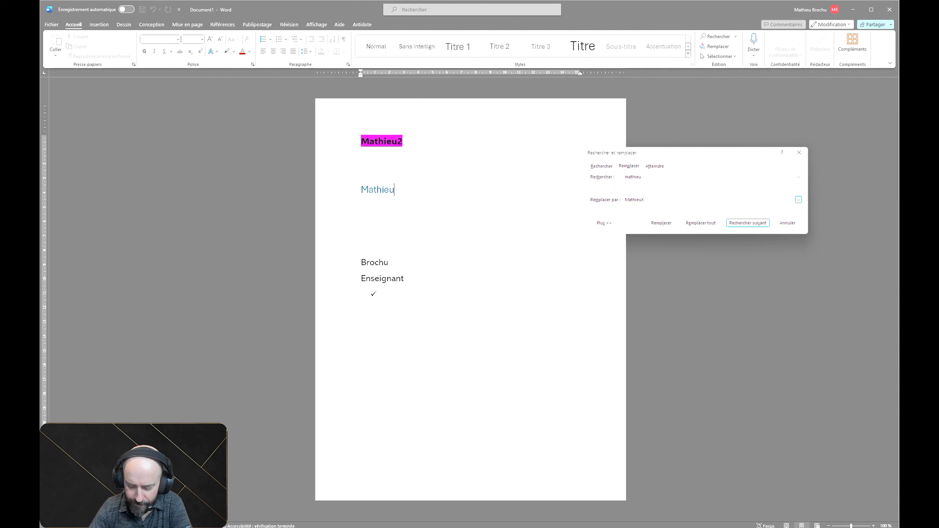
key(BackSpace)
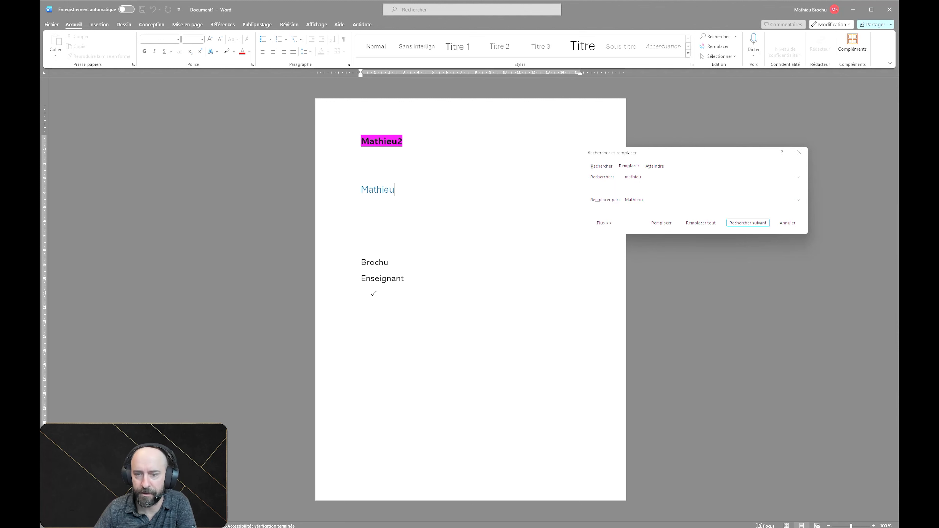
click(709, 225)
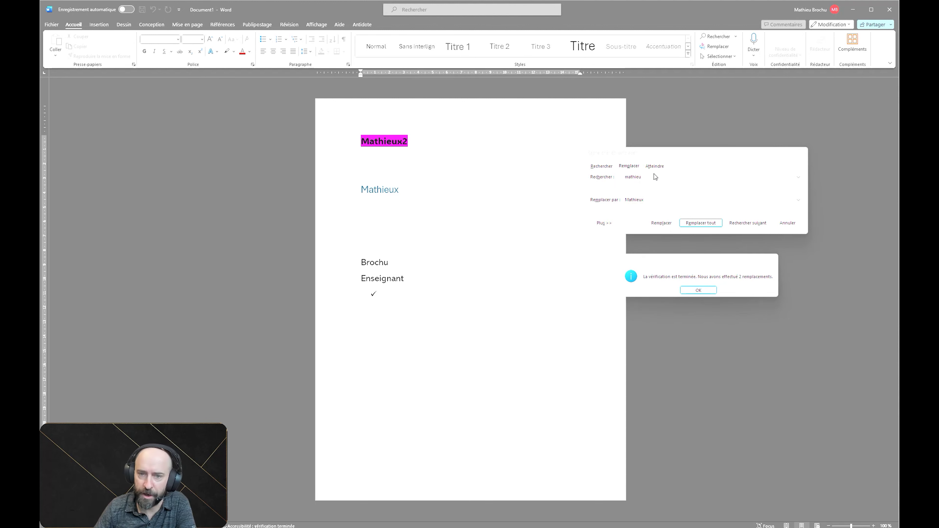
click(713, 290)
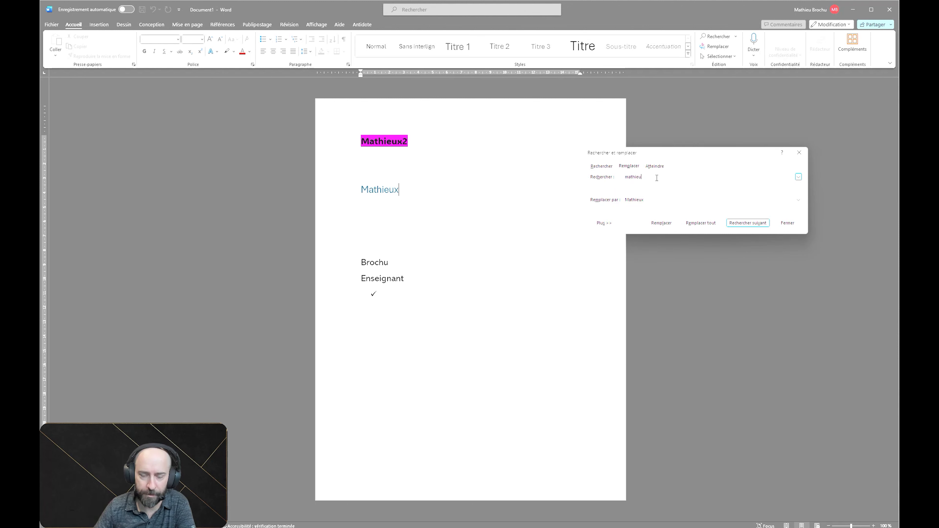
Replace every Mathieux back to Mathieu, then close the Replace dialog.
click(650, 200)
key(BackSpace)
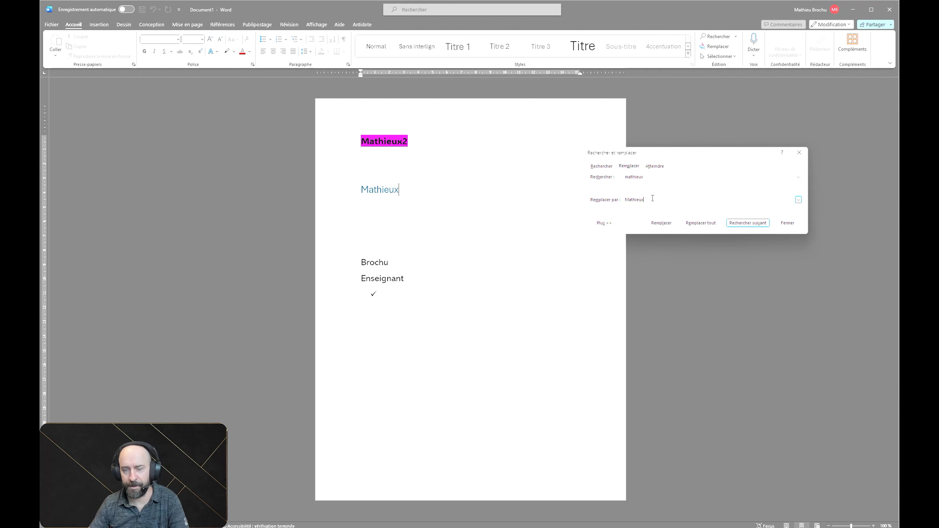
click(707, 223)
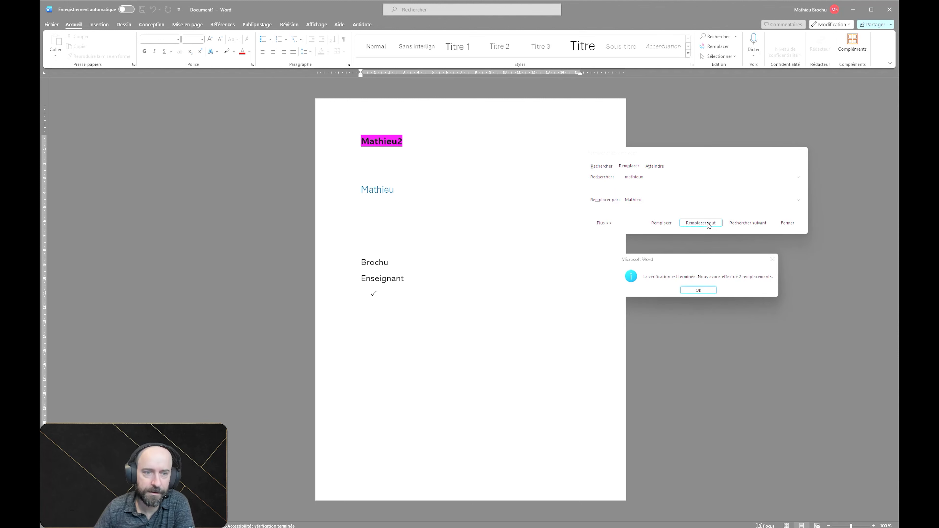
click(700, 290)
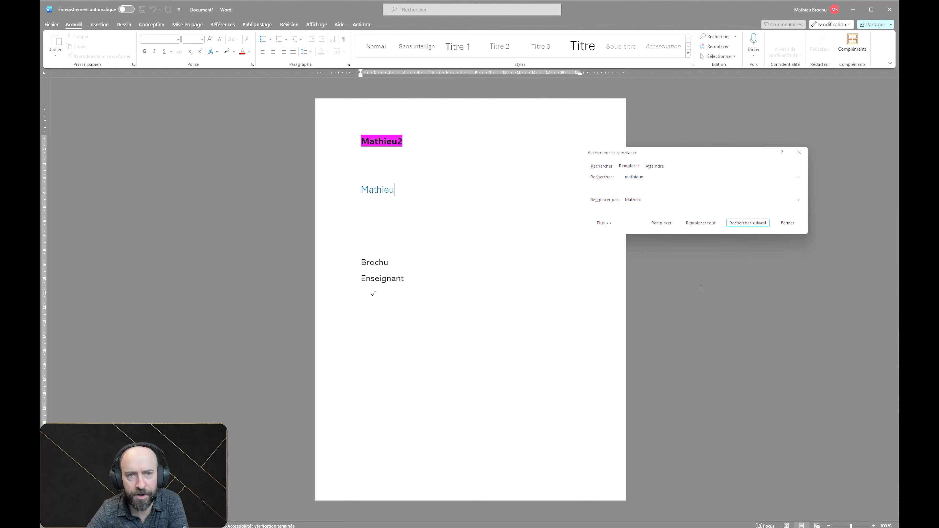
click(798, 153)
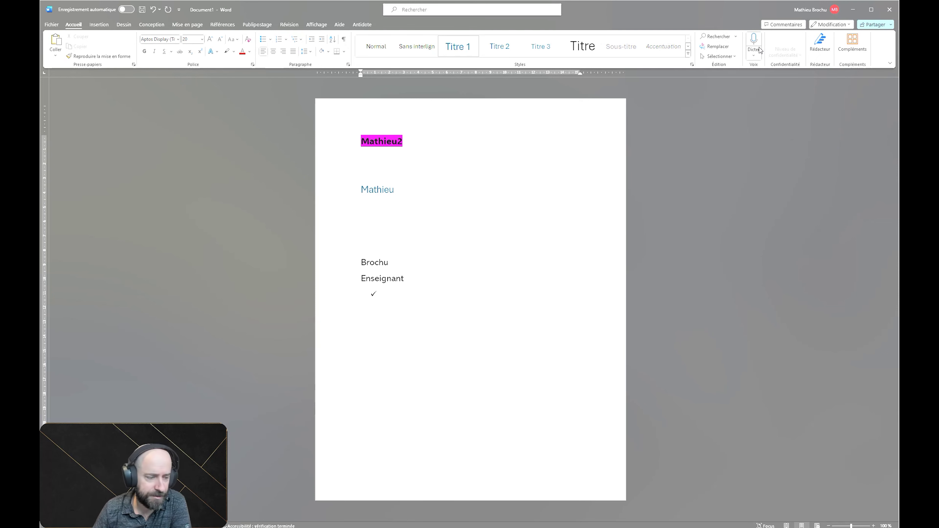
click(732, 127)
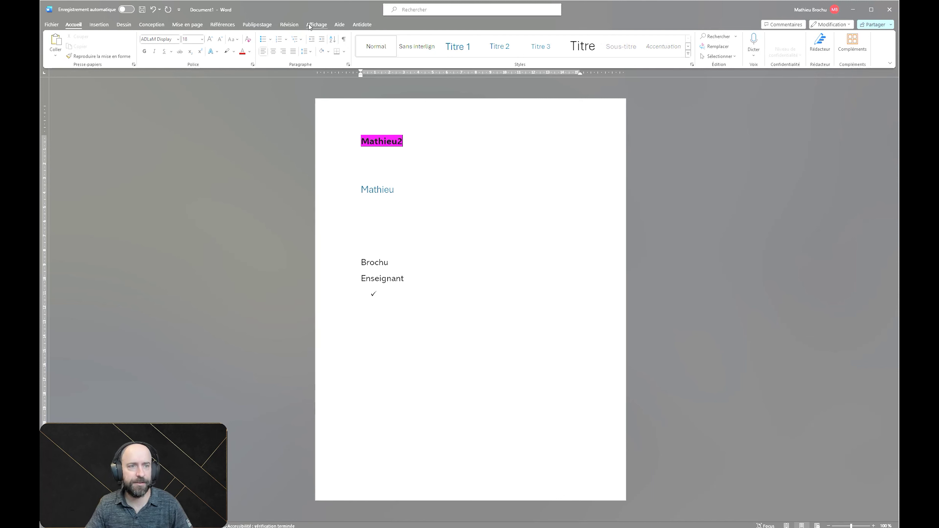
click(362, 25)
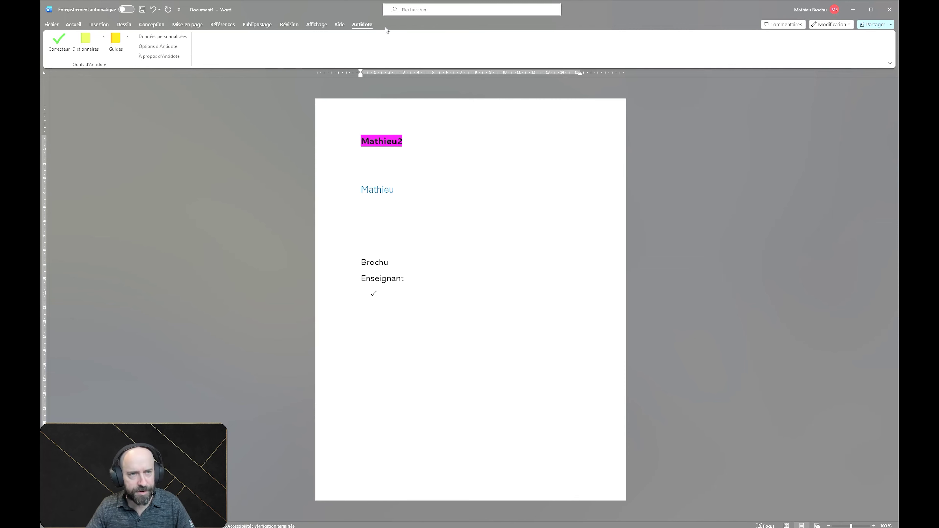
click(76, 25)
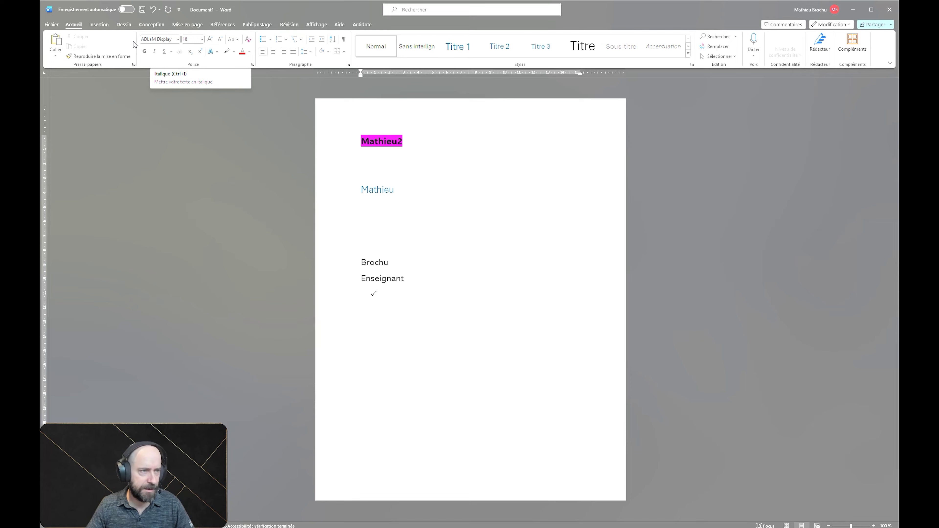
click(53, 24)
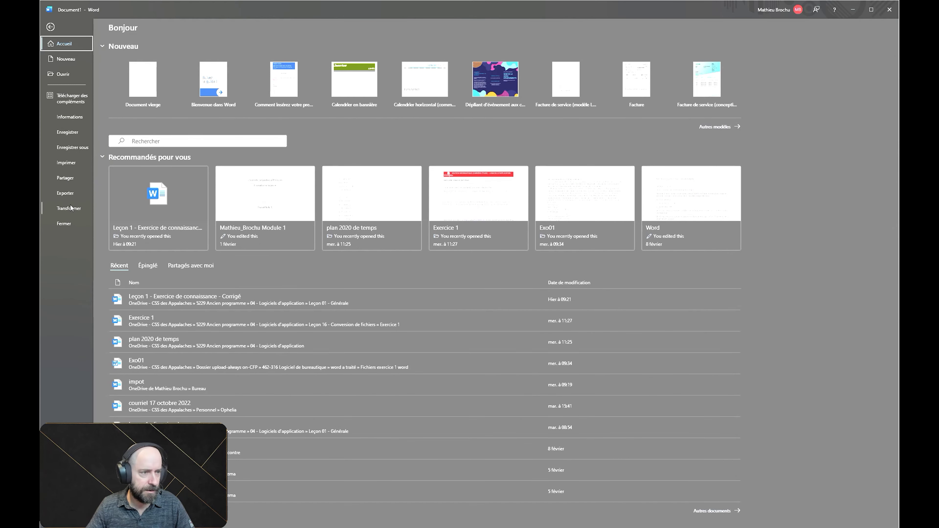
click(51, 27)
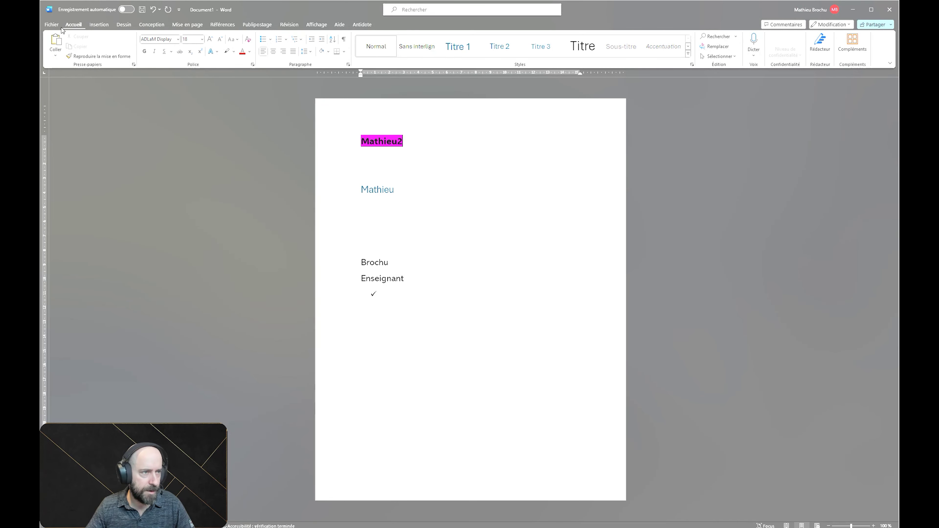
click(53, 25)
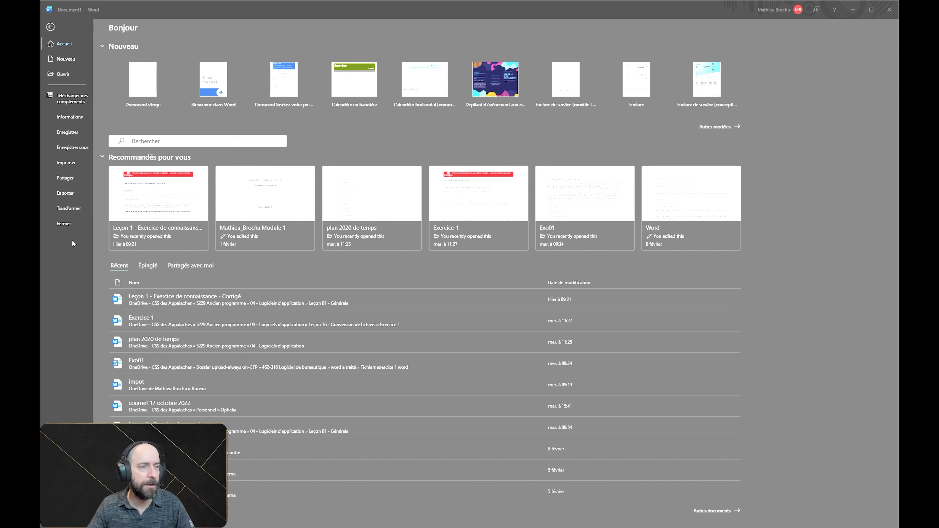
click(51, 27)
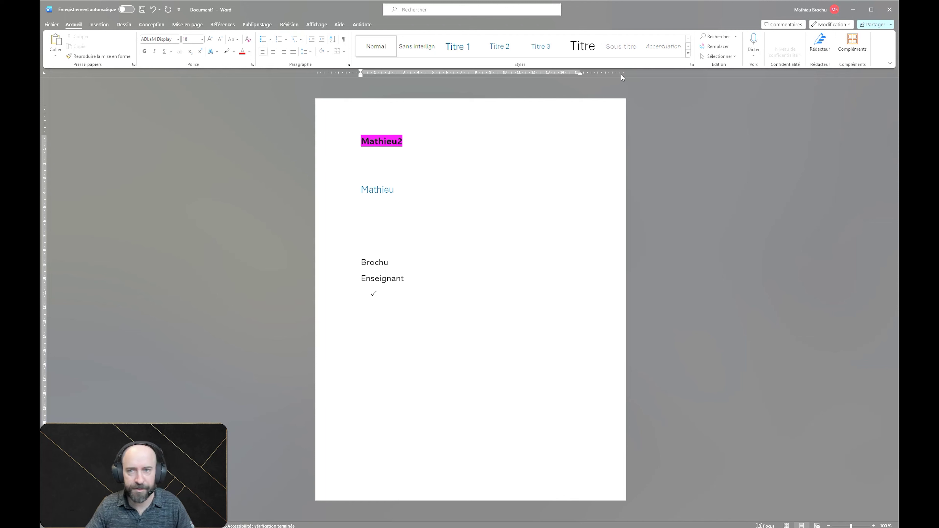
right_click(240, 8)
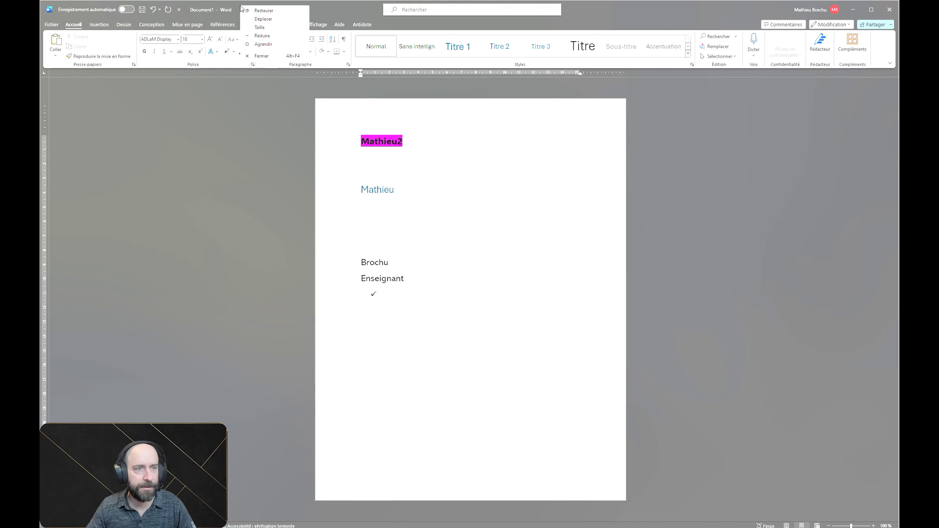
click(303, 7)
right_click(710, 61)
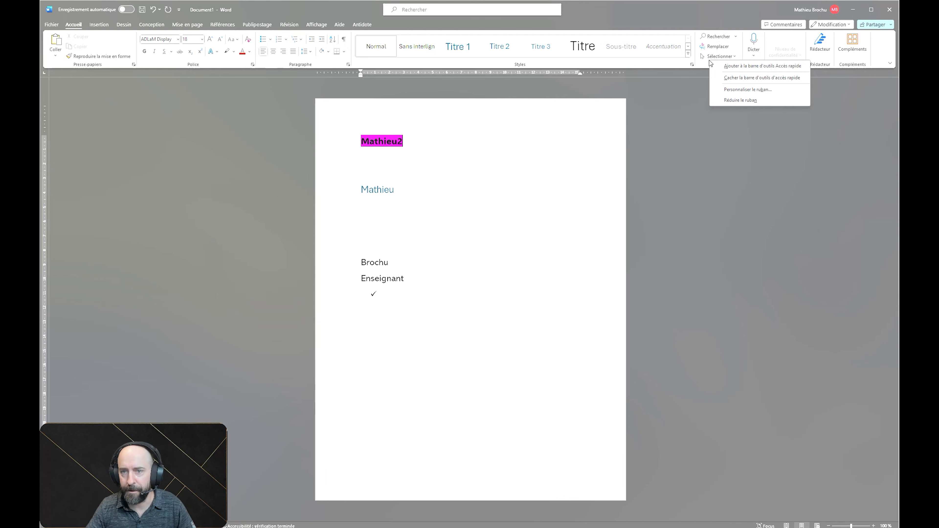
click(755, 90)
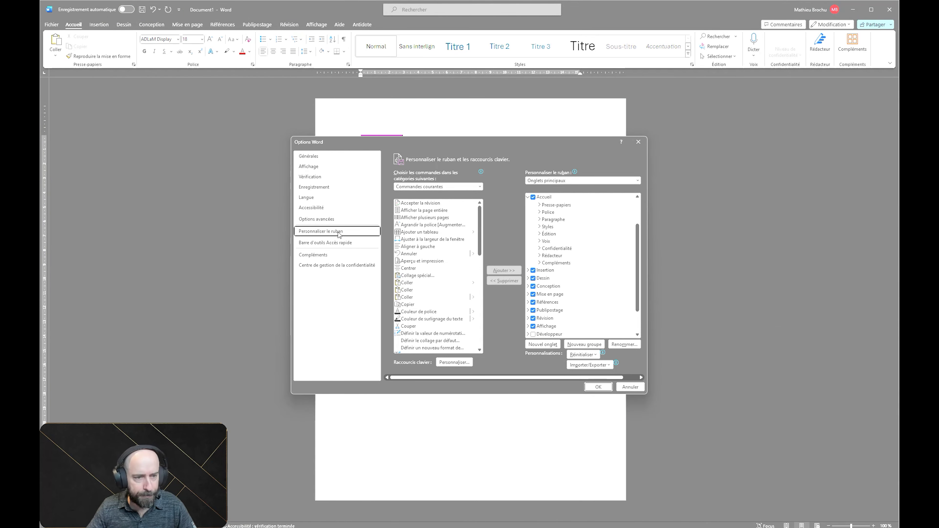
drag(404, 143, 437, 129)
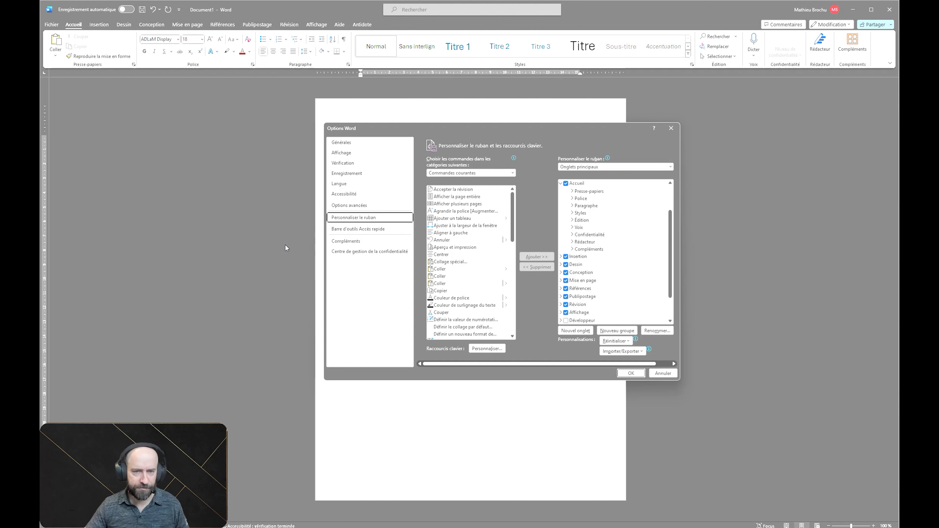
click(671, 129)
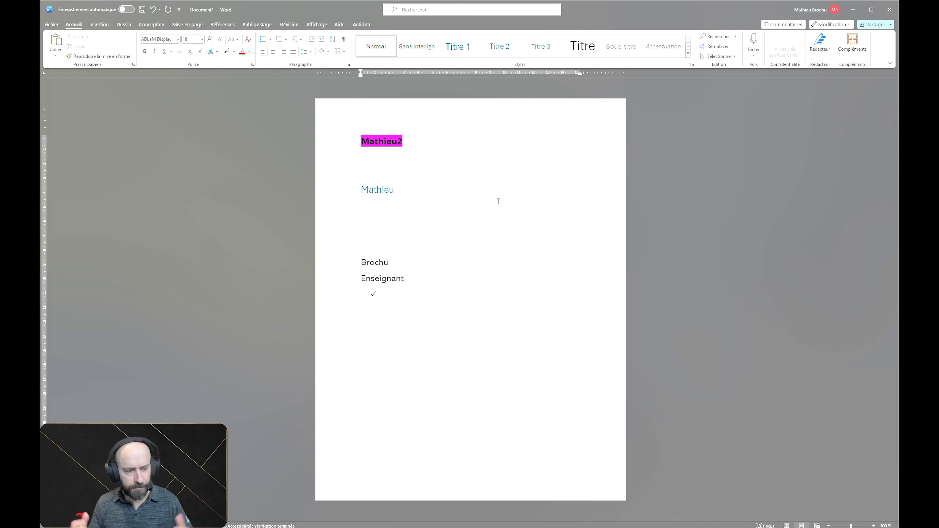
click(452, 207)
click(99, 24)
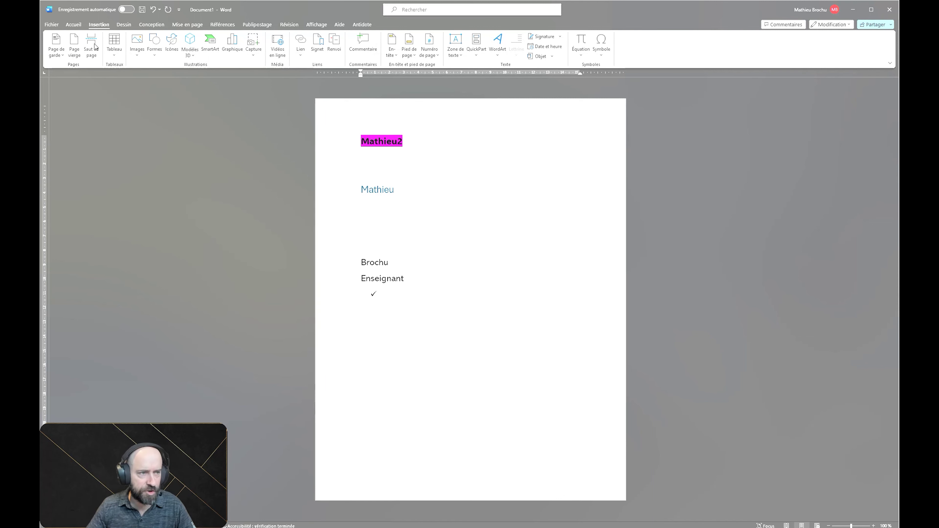
click(398, 190)
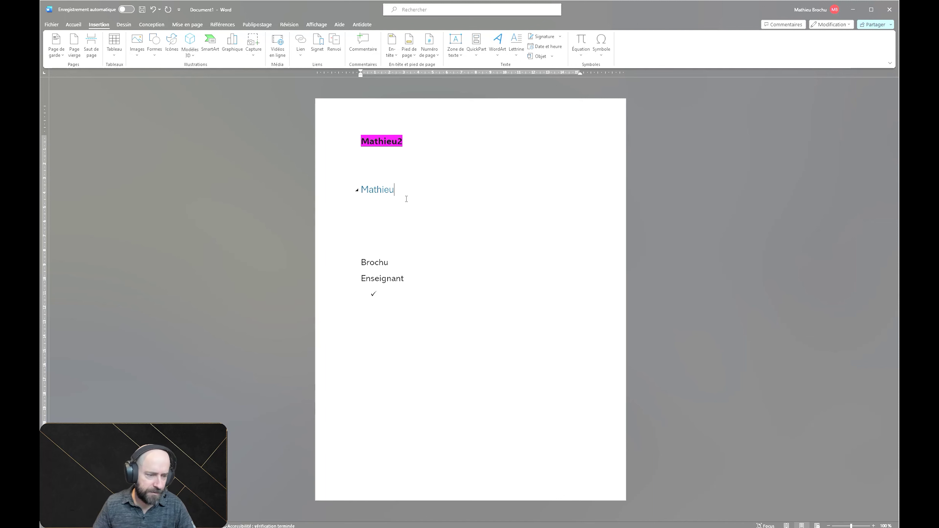
key(Return)
key(Return)
key(Return)
key(Return)
key(Return)
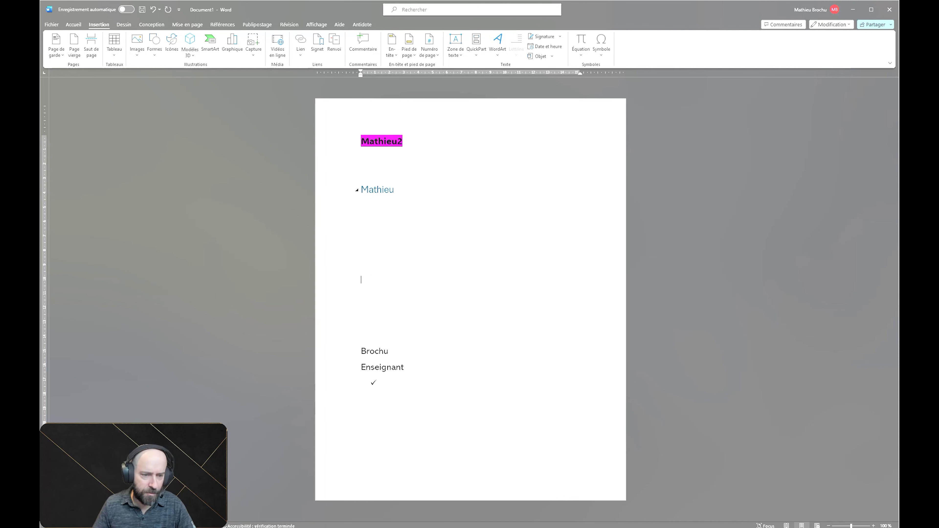
key(Down)
key(BackSpace)
key(BackSpace)
key(BackSpace)
key(BackSpace)
key(BackSpace)
key(BackSpace)
key(BackSpace)
key(BackSpace)
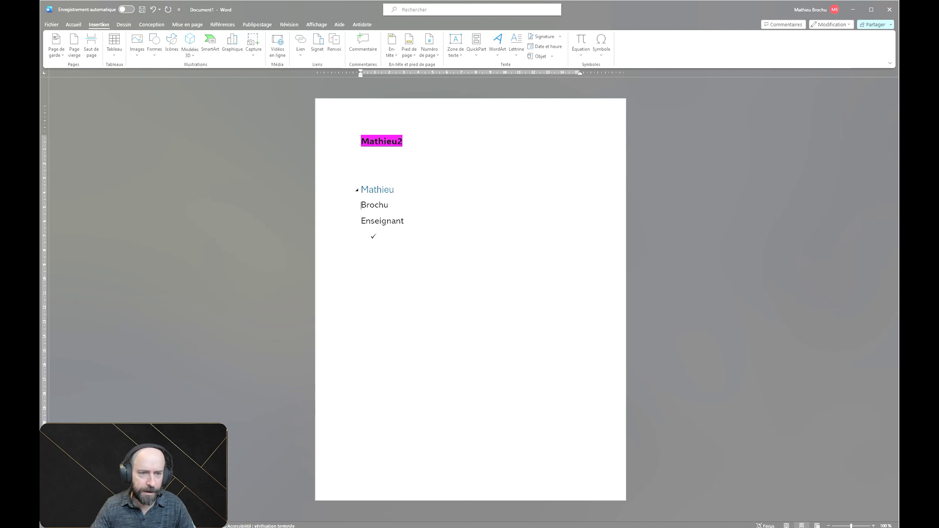
key(Left)
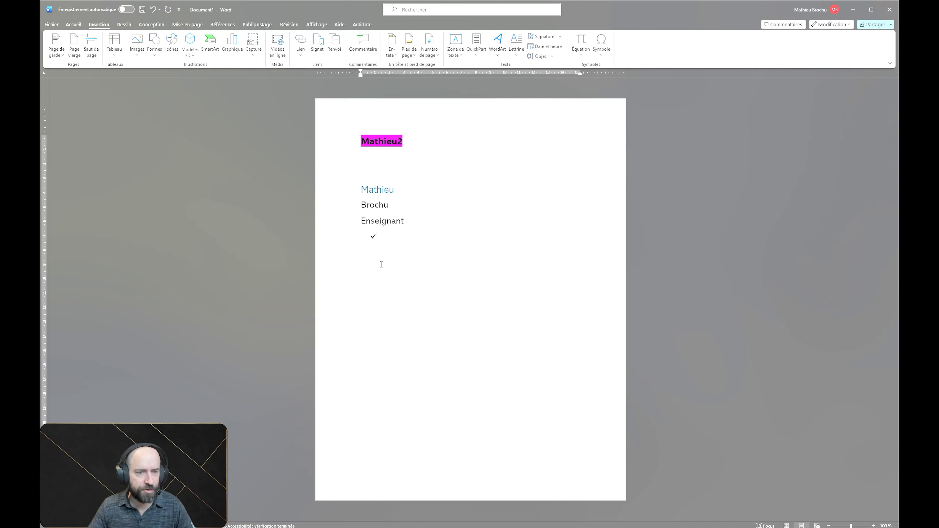
Insert a page break before Brochu and adjust the blank lines above it.
click(91, 47)
scroll(376, 430, down, 3)
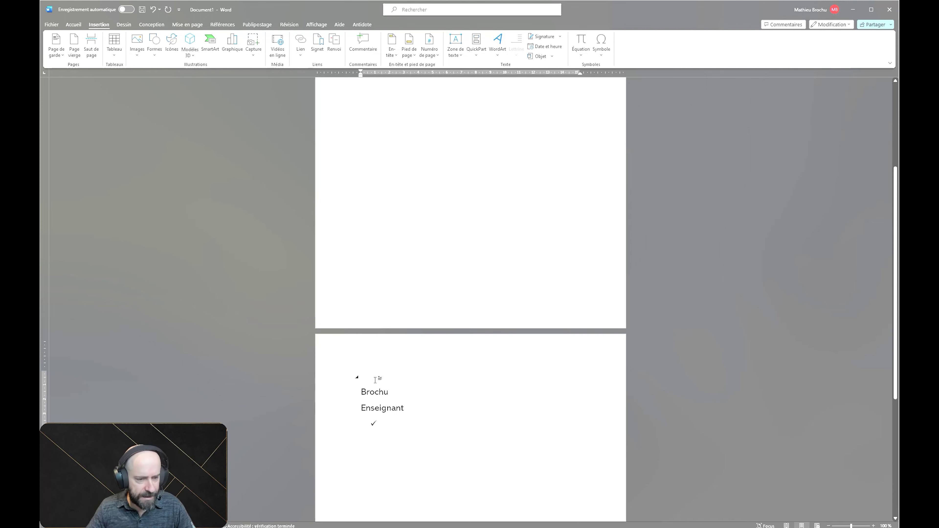
key(BackSpace)
key(BackSpace)
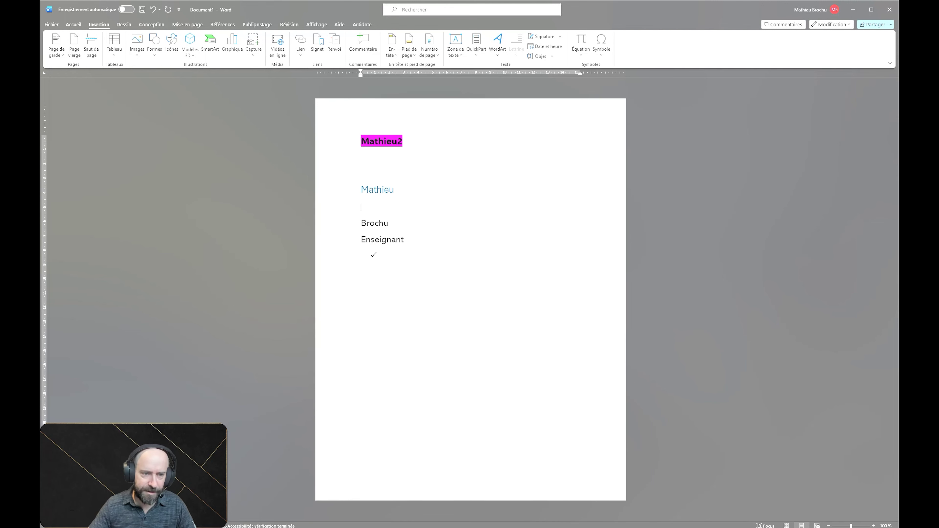
key(BackSpace)
key(Return)
key(Return)
key(Return)
key(Return)
key(Return)
key(Return)
key(Return)
key(Return)
key(Return)
key(Return)
key(Return)
key(Return)
key(Return)
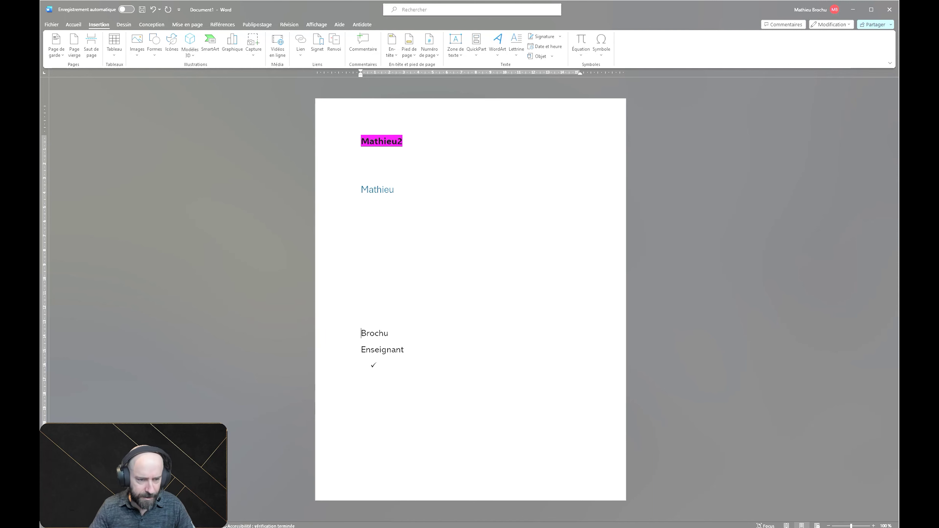
key(Return)
key(Return)
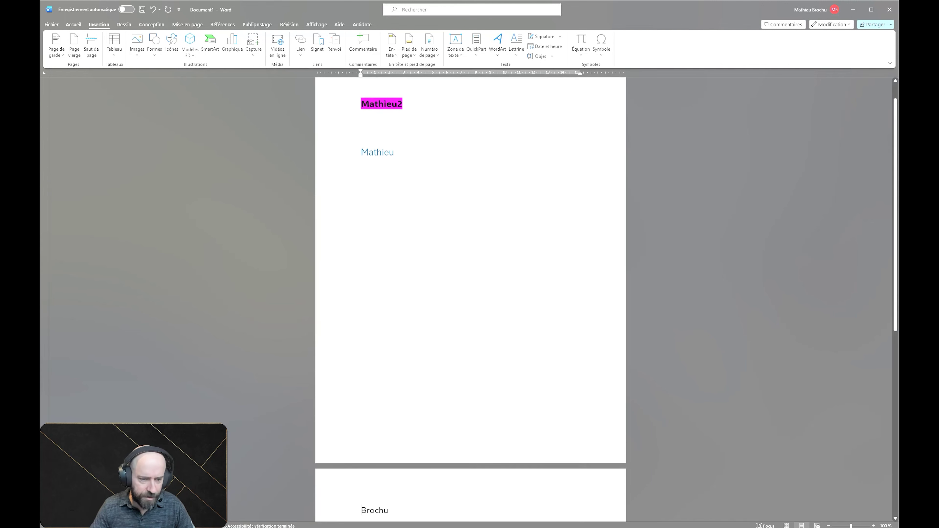
scroll(424, 408, down, 1)
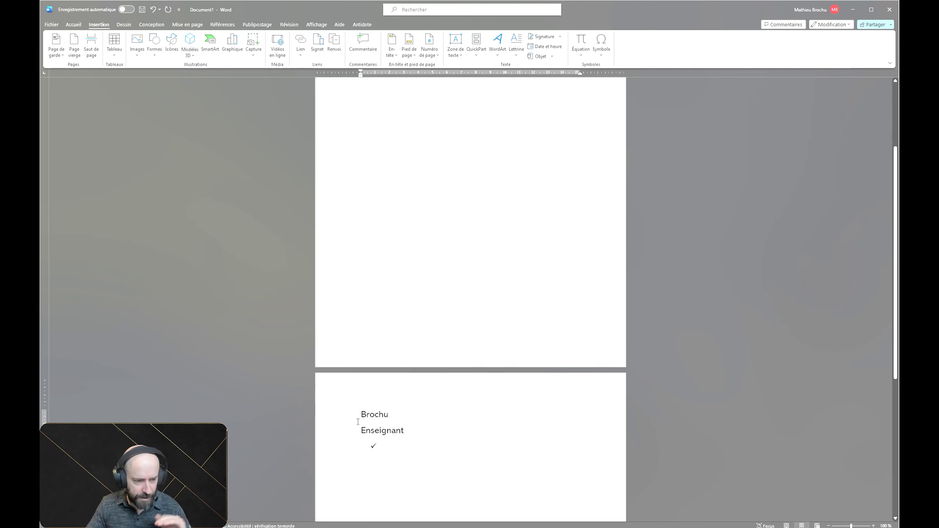
scroll(379, 384, up, 6)
Type Mathieu under the heading and paste repeated copies of that line down page one.
click(384, 204)
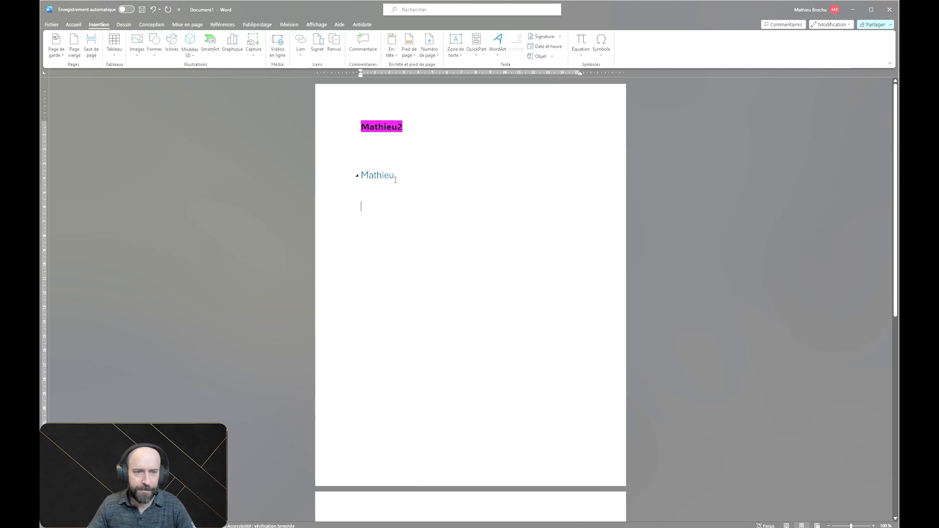
text(Mathieu)
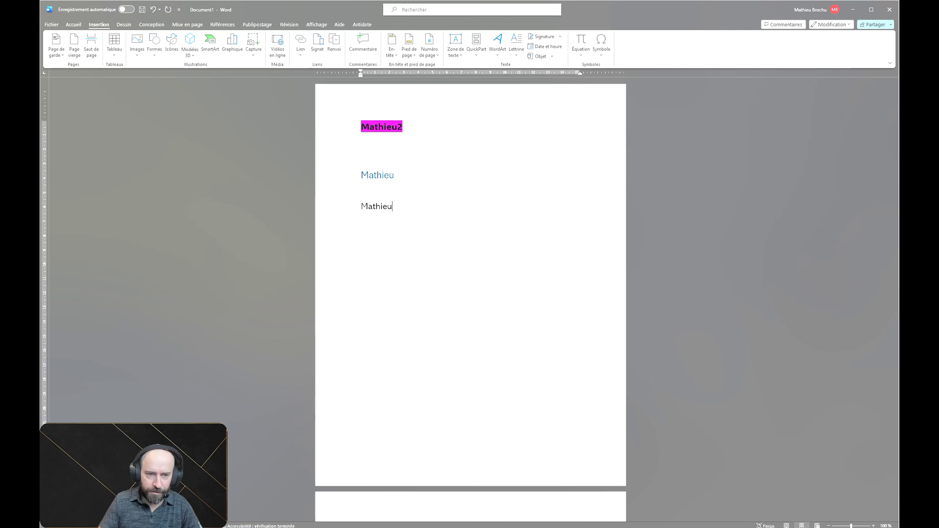
key(Return)
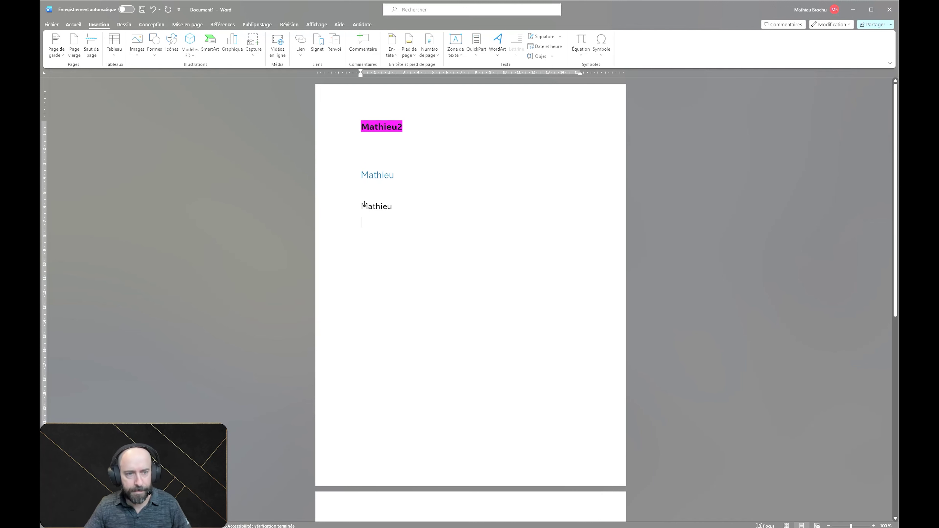
key(shift+Up)
key(ctrl+x)
key(ctrl+v)
key(ctrl+v)
key(ctrl+v)
key(ctrl+v)
key(ctrl+v)
key(ctrl+v)
key(ctrl+v)
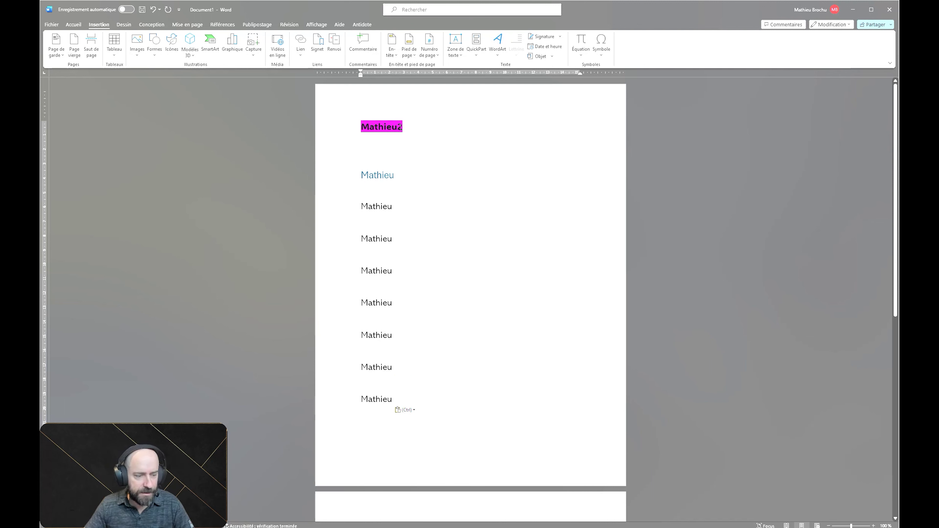
scroll(400, 130, down, 1)
scroll(396, 127, down, 2)
scroll(360, 392, down, 1)
scroll(392, 435, down, 2)
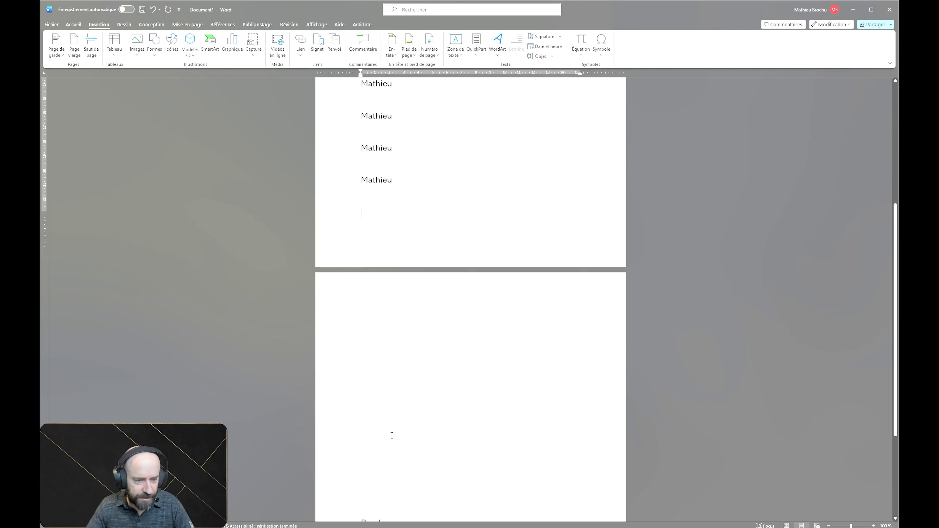
scroll(392, 436, down, 3)
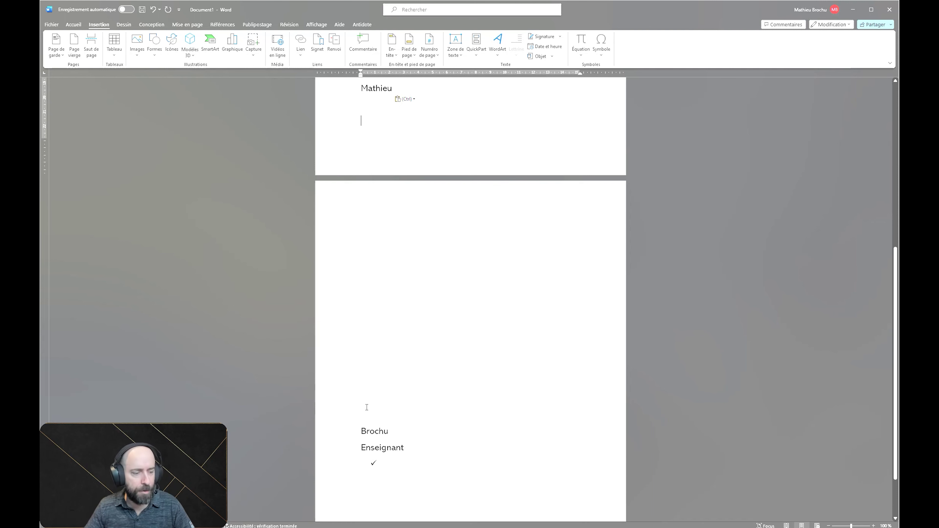
click(74, 24)
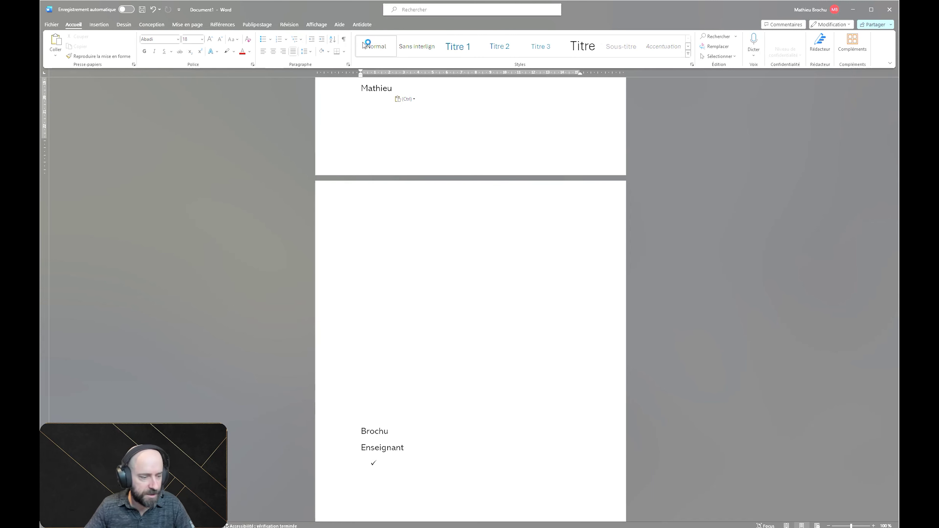
Show ¶ formatting marks to inspect the empty paragraphs, then undo the pasted Mathieu lines.
click(344, 40)
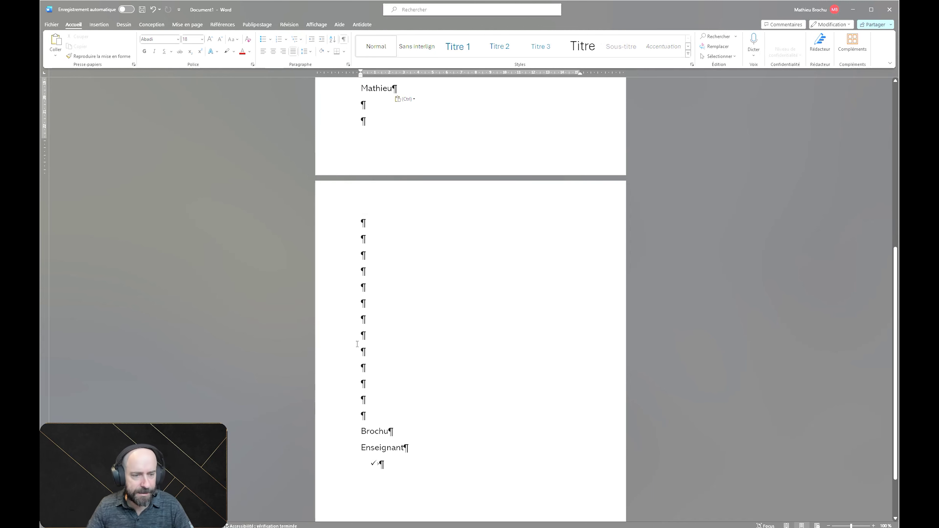
scroll(389, 407, up, 2)
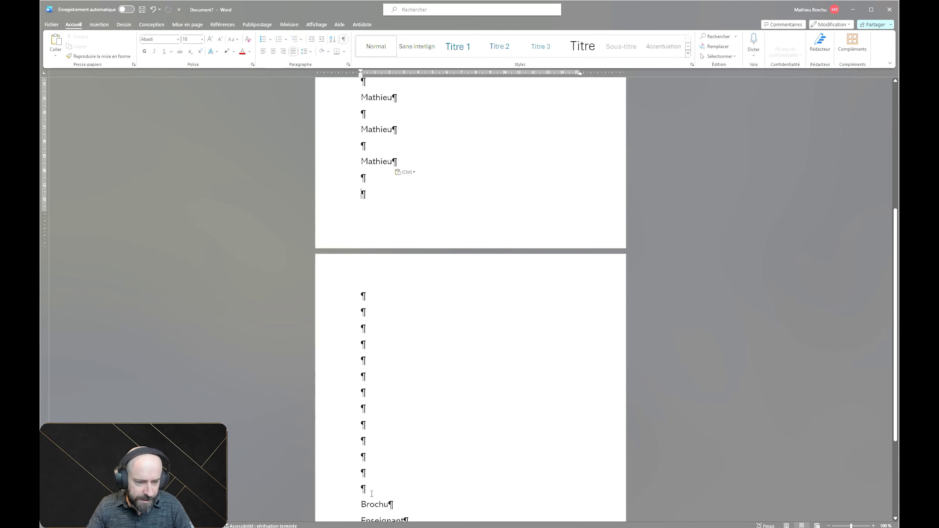
double_click(364, 296)
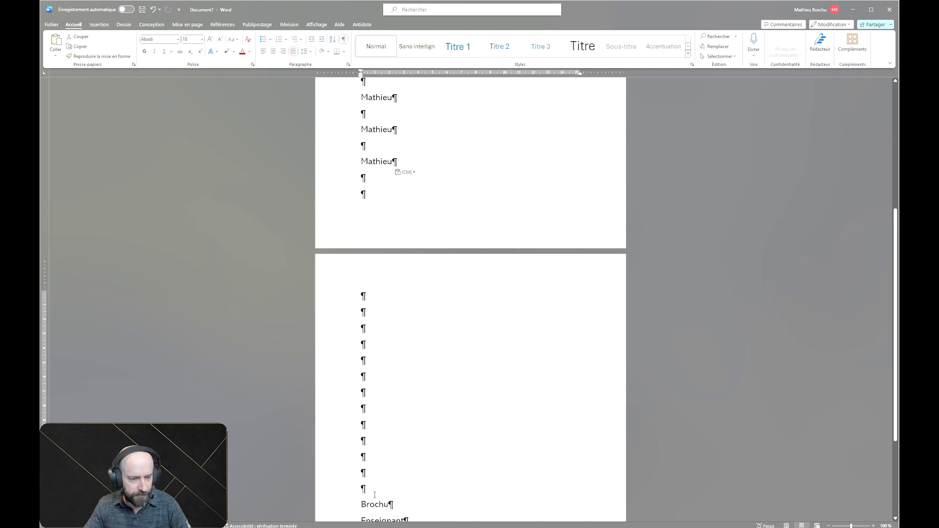
scroll(380, 320, up, 2)
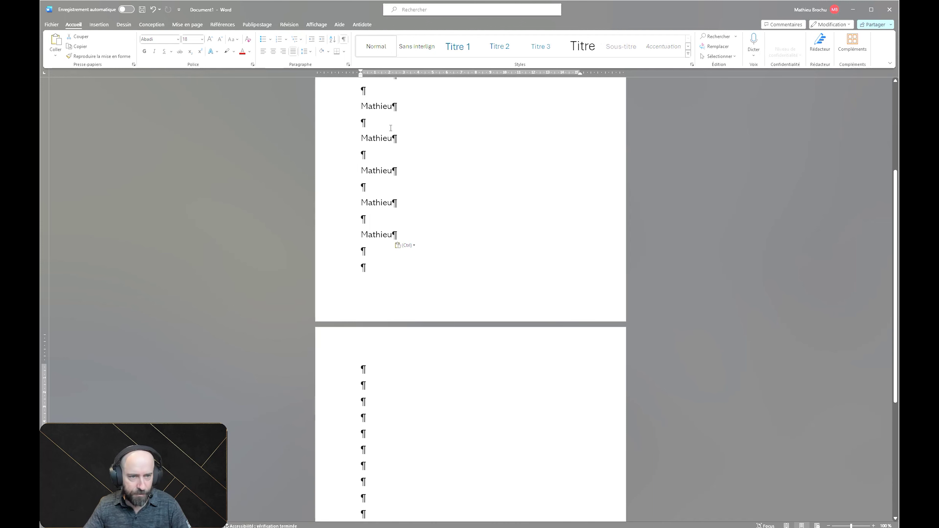
scroll(368, 286, down, 2)
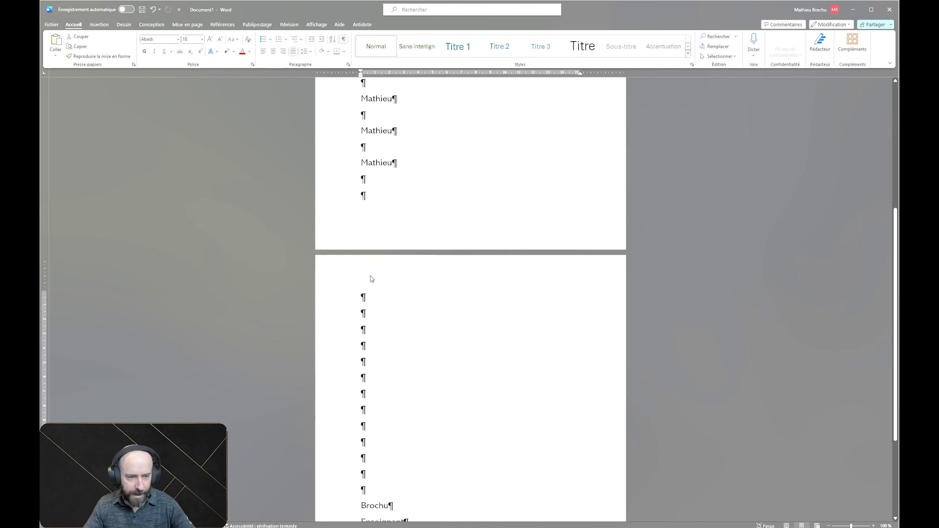
scroll(362, 297, down, 2)
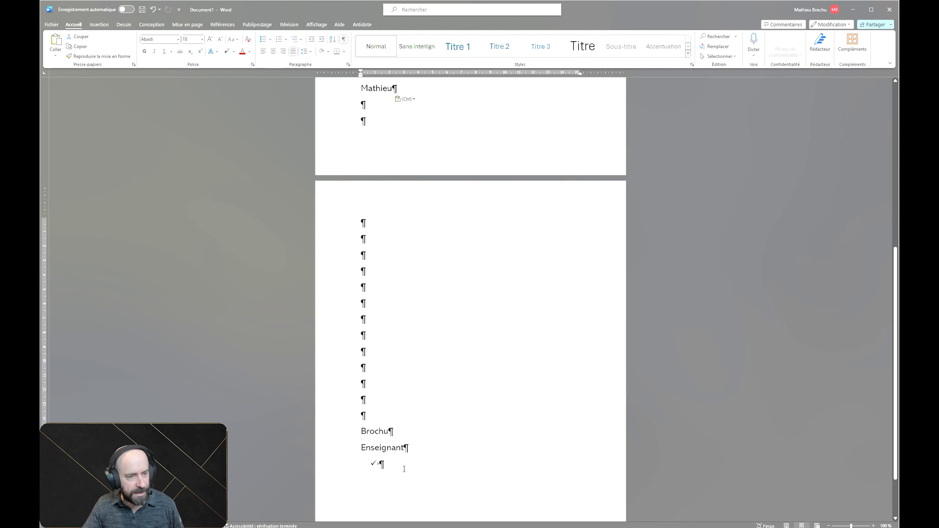
scroll(401, 464, up, 7)
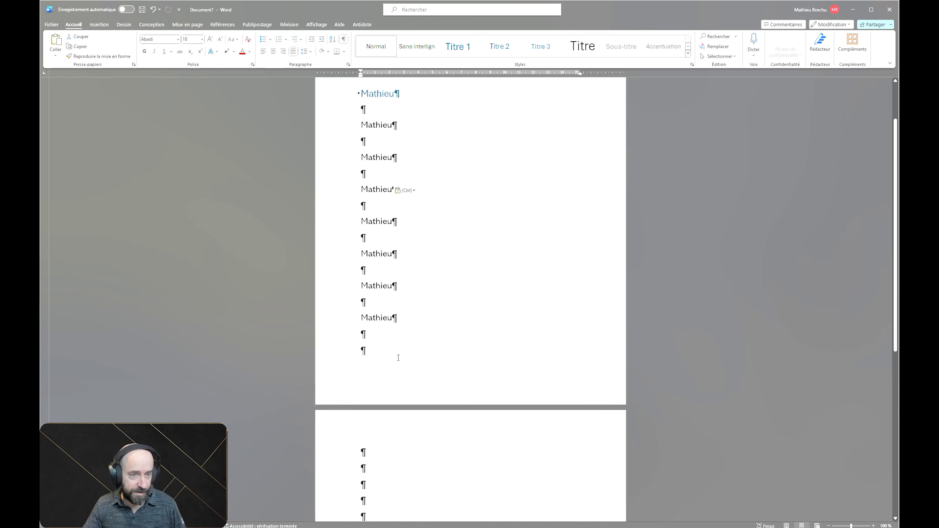
scroll(415, 174, up, 2)
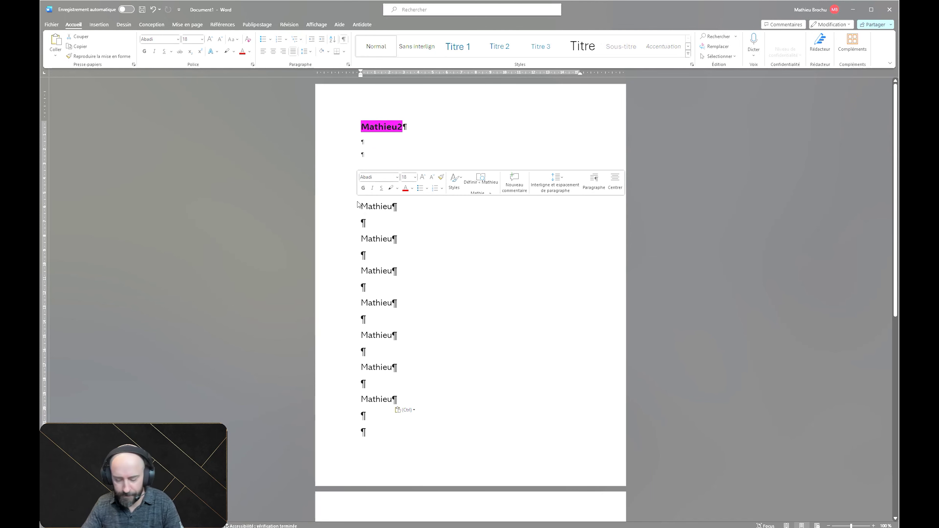
key(ctrl+z)
scroll(396, 434, down, 3)
Delete the empty paragraphs above Brochu, restore its letters, and hide the ¶ marks again.
drag(373, 331, 342, 103)
key(Delete)
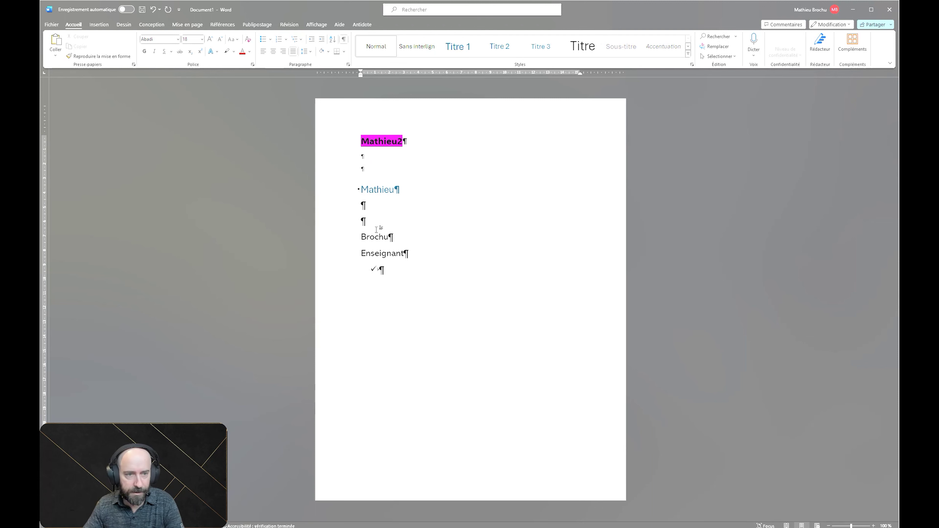
key(Delete)
key(Delete)
key(Delete)
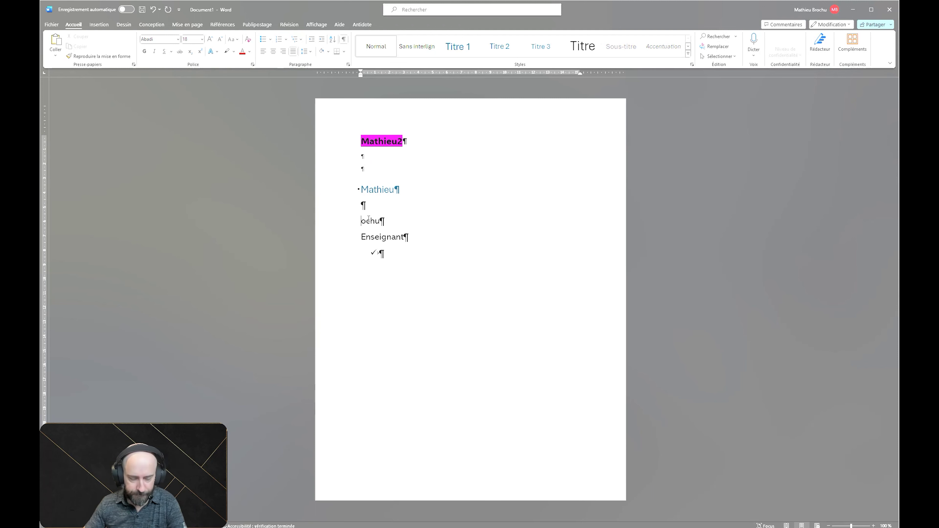
text(Br)
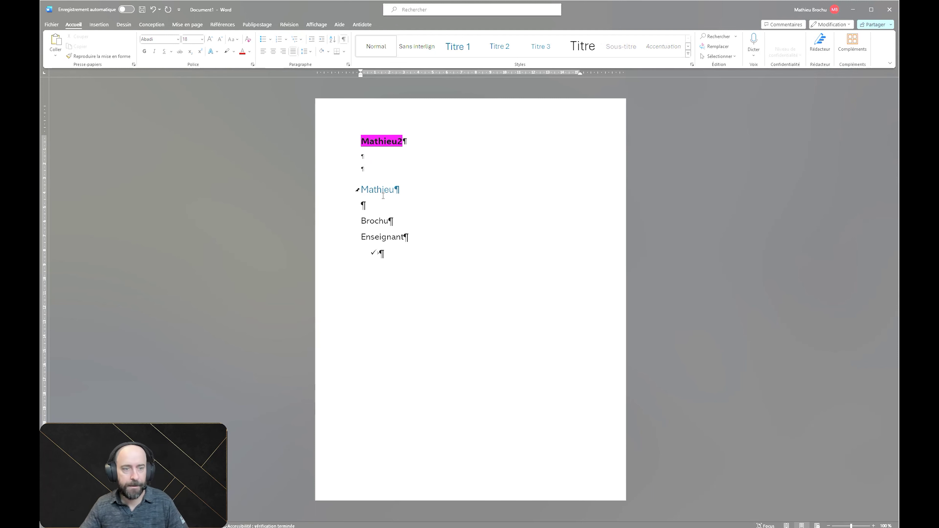
click(344, 39)
key(Up)
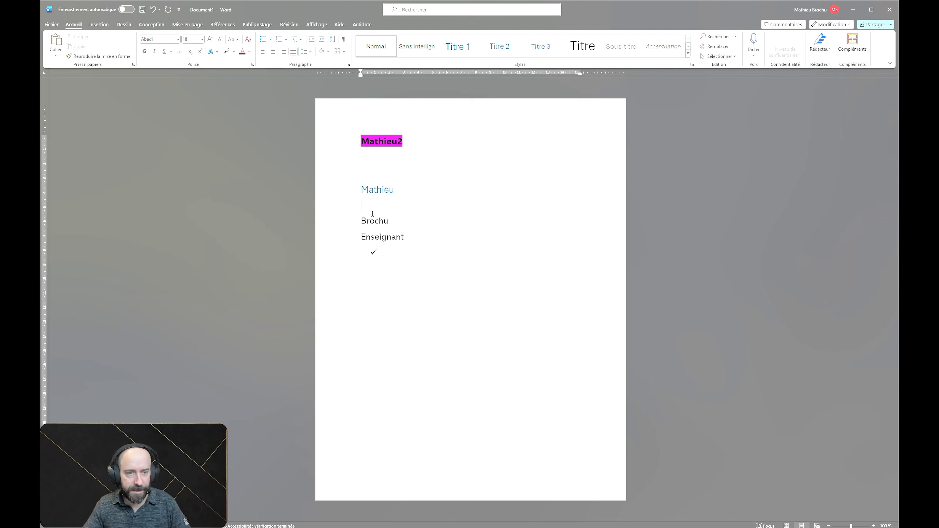
key(Down)
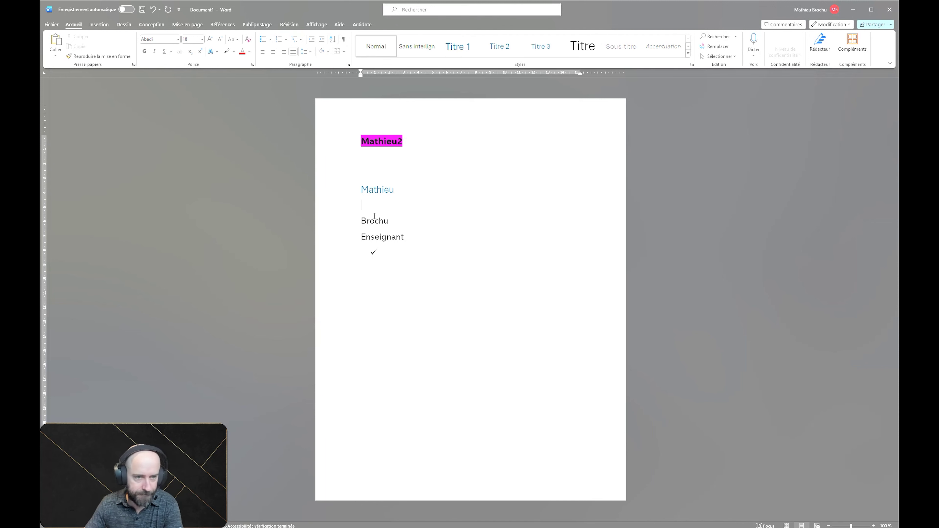
key(BackSpace)
click(396, 190)
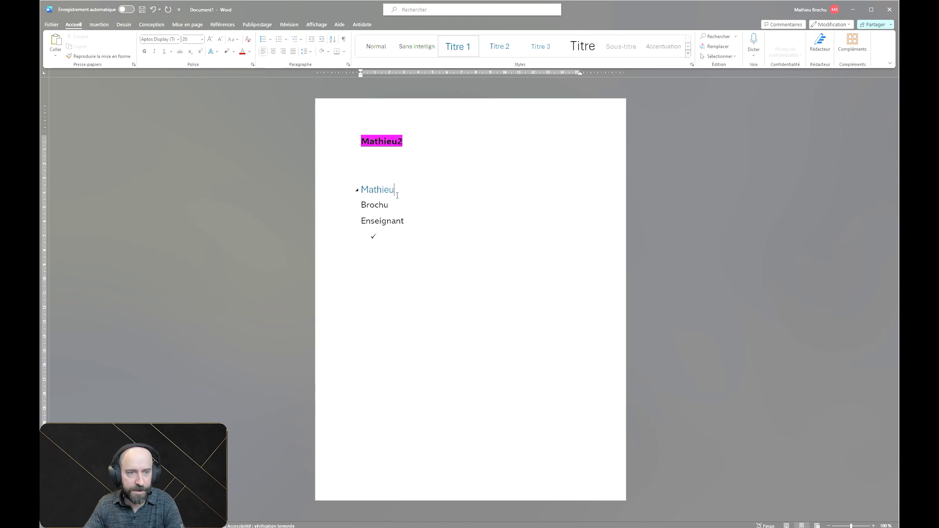
Insert a page break after the Mathieu heading so Brochu moves to page two.
click(99, 25)
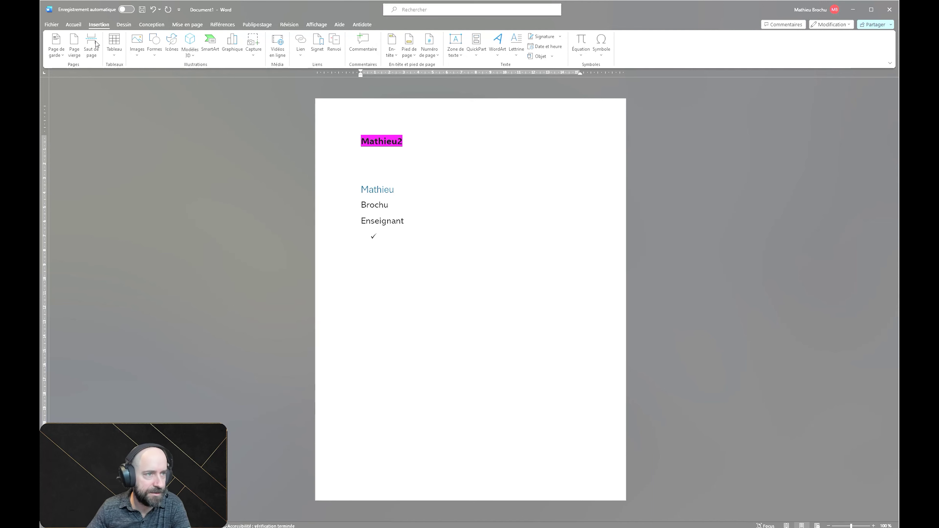
click(92, 43)
scroll(423, 179, down, 3)
scroll(396, 171, up, 4)
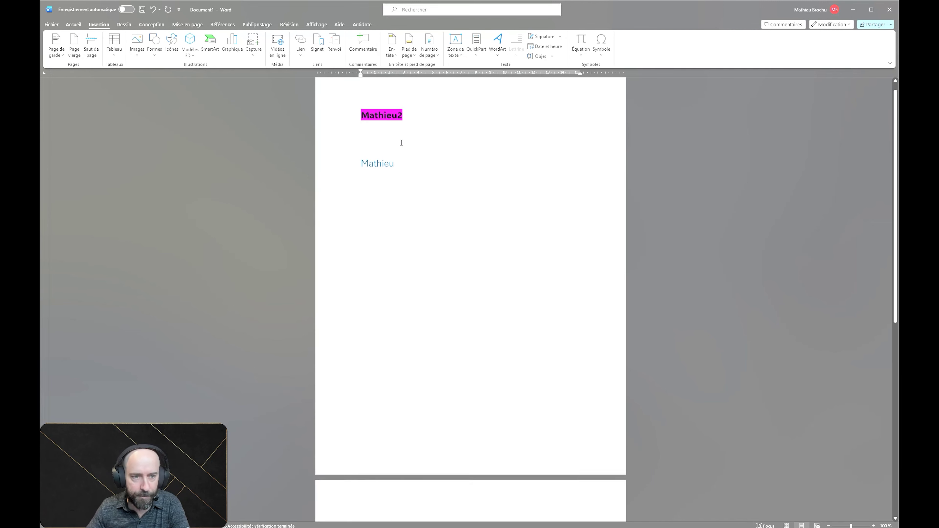
Type 'Mathieu !!!' below the heading and paste the first four copies on new lines.
click(383, 188)
text(Mathieu !!!)
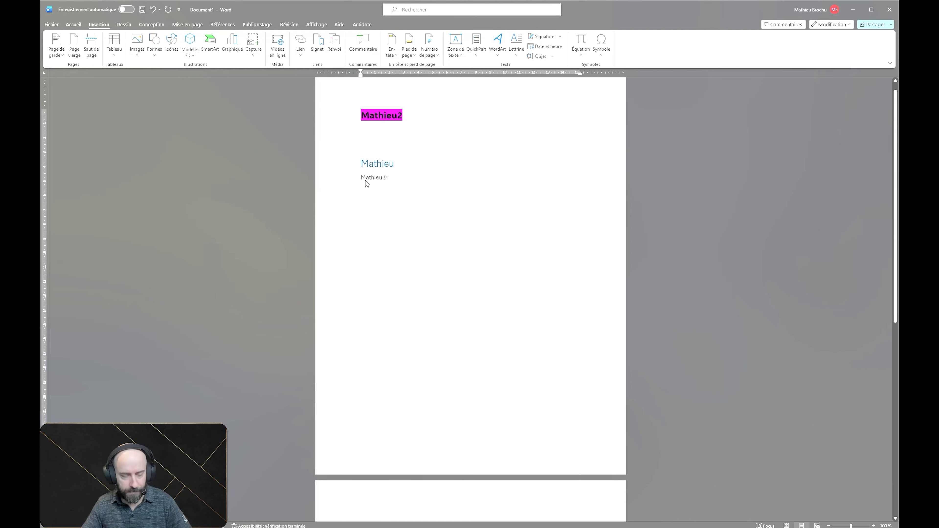
key(Return)
key(ctrl+v)
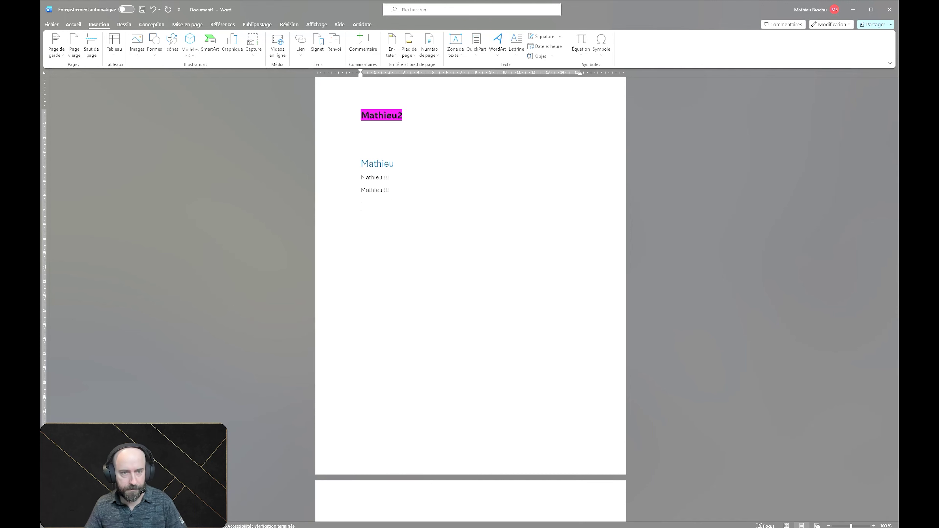
key(ctrl+v)
key(ctrl+v)
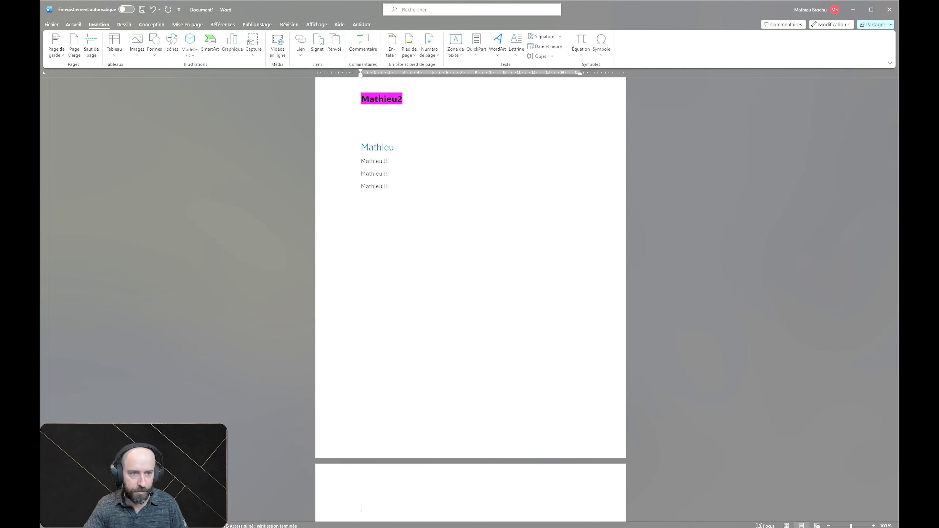
key(BackSpace)
key(ctrl+v)
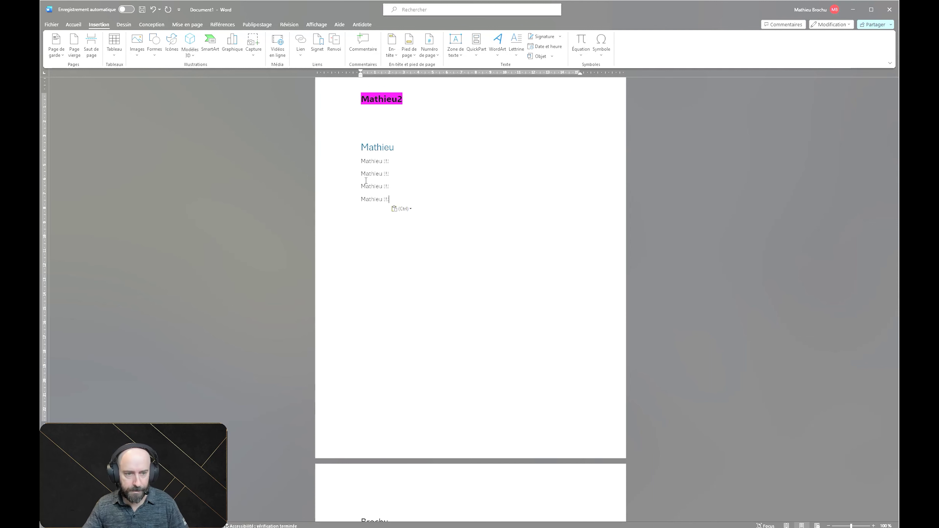
Paste the fifth and sixth 'Mathieu !!!' lines and show the formatting marks.
scroll(379, 182, down, 2)
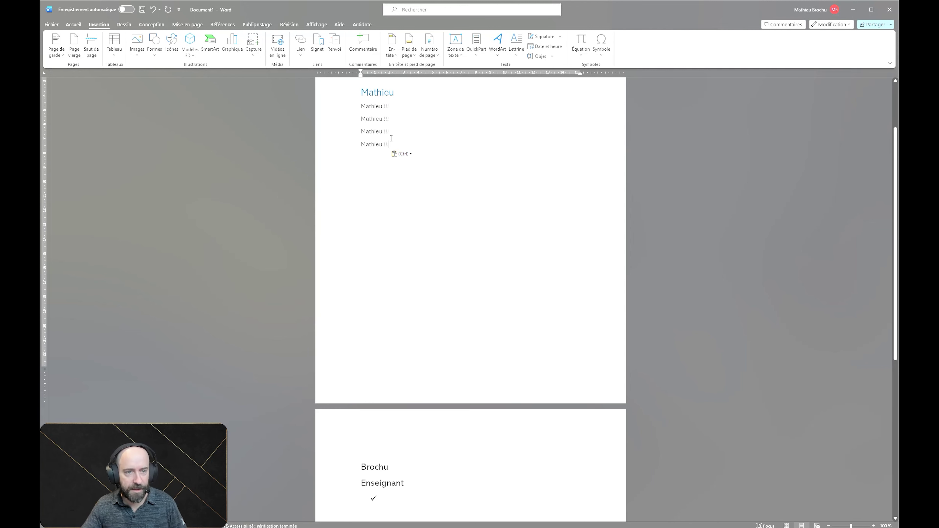
key(Return)
text(Mathieu !!!)
key(Return)
text(Mathieu !!!)
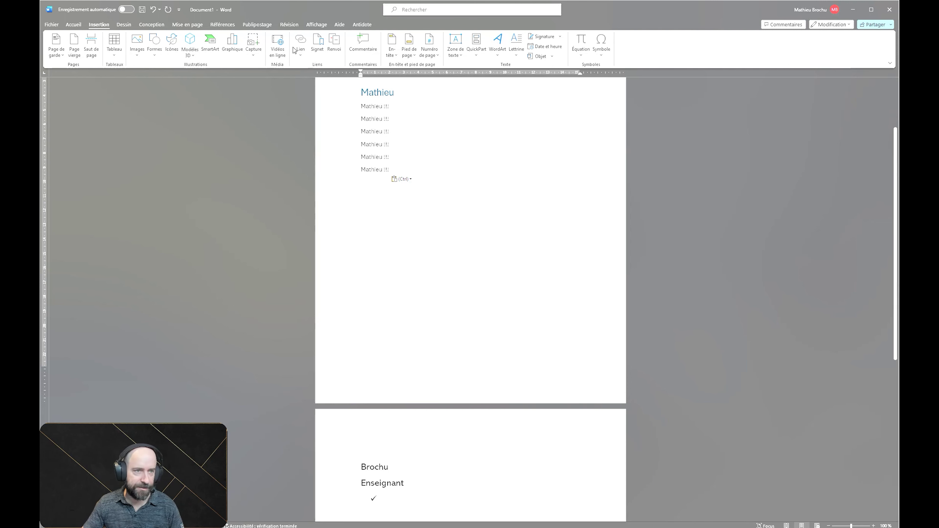
click(74, 24)
click(344, 40)
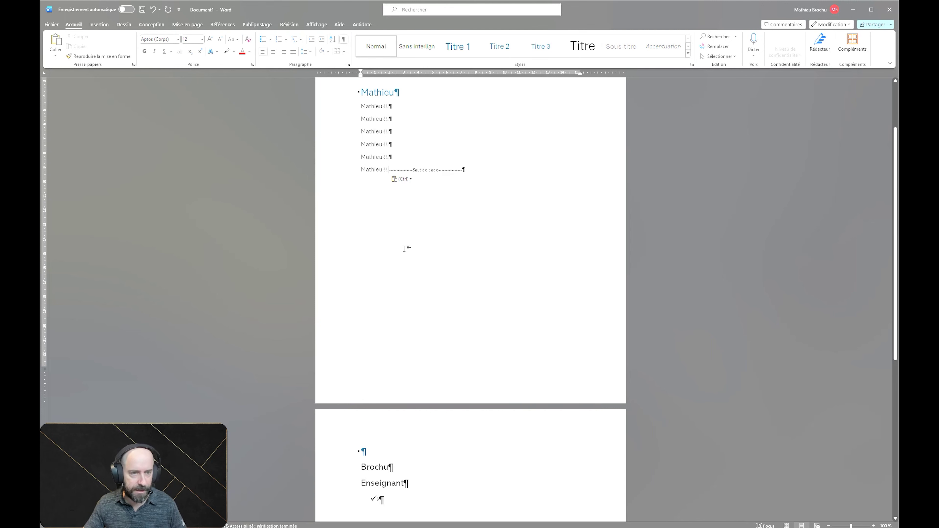
scroll(361, 414, down, 2)
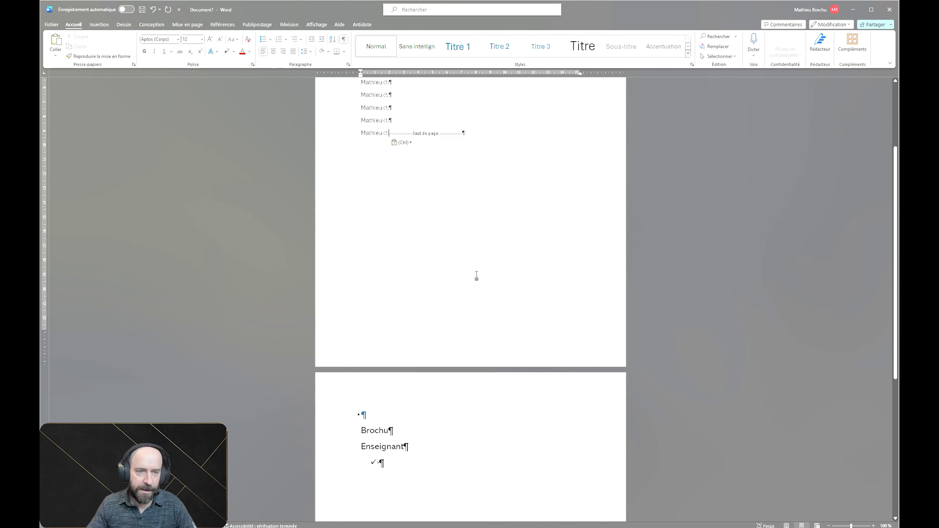
scroll(476, 275, up, 3)
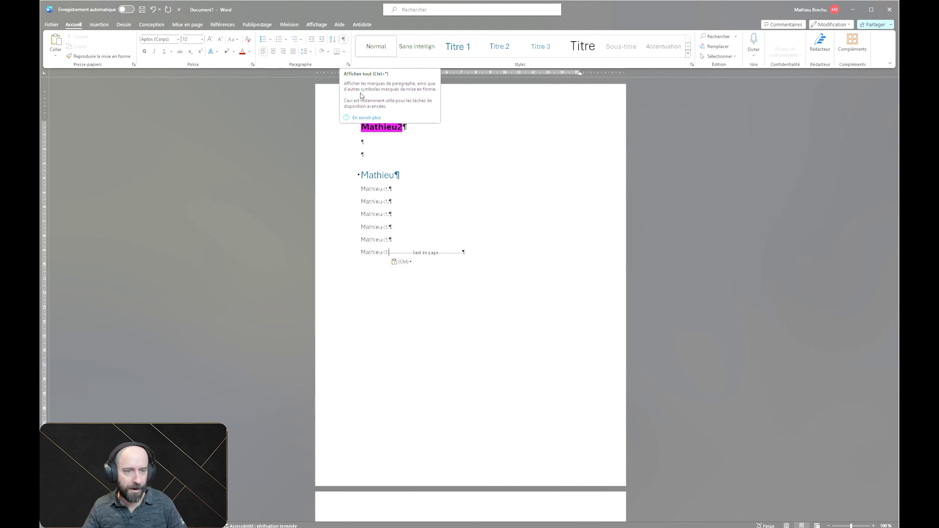
Select the last Mathieu line, undo a trial centring, and indent it with two tabs.
click(358, 253)
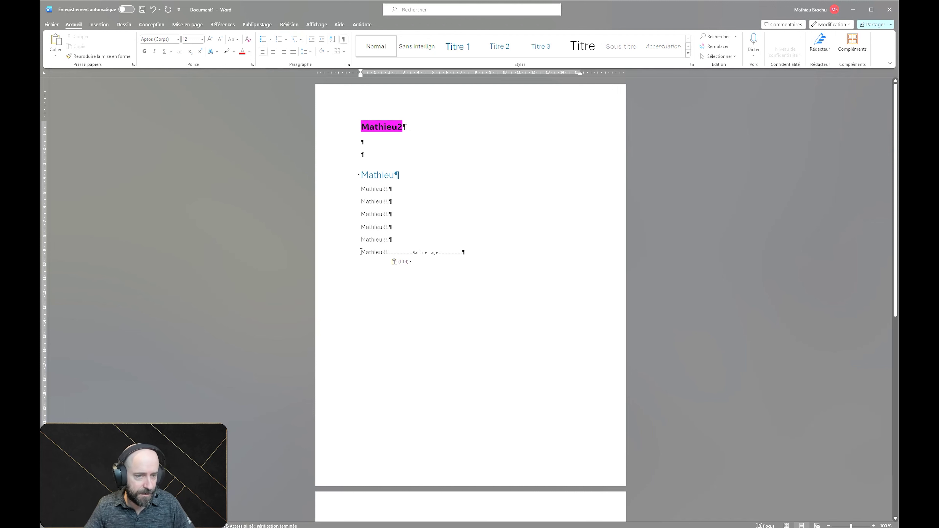
drag(387, 251, 390, 251)
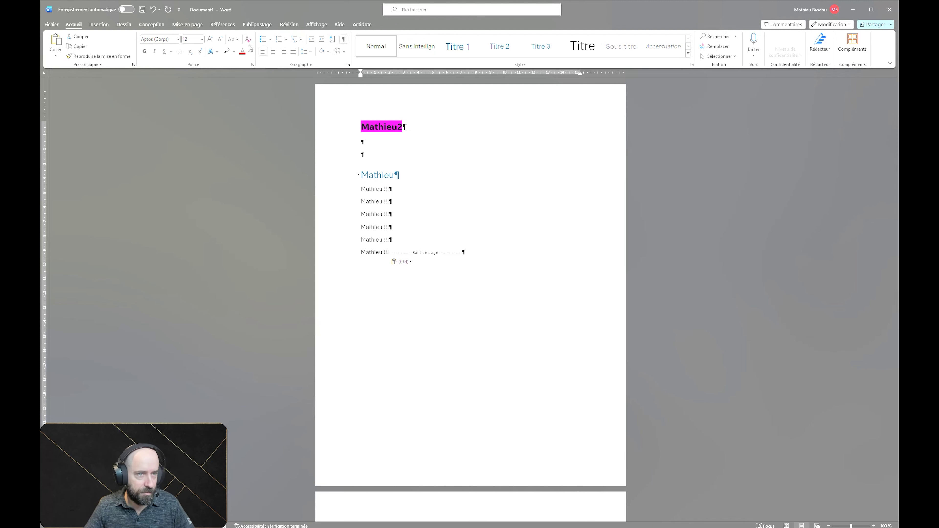
click(276, 52)
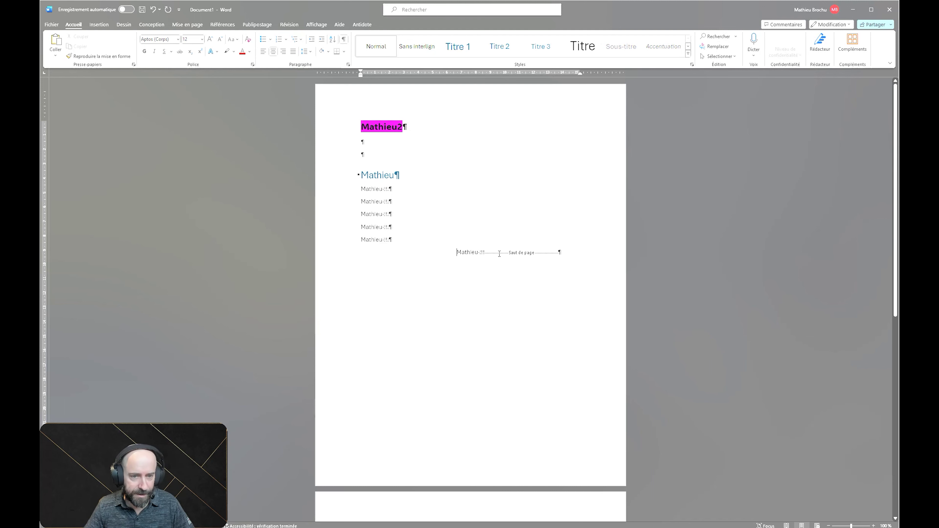
key(ctrl+z)
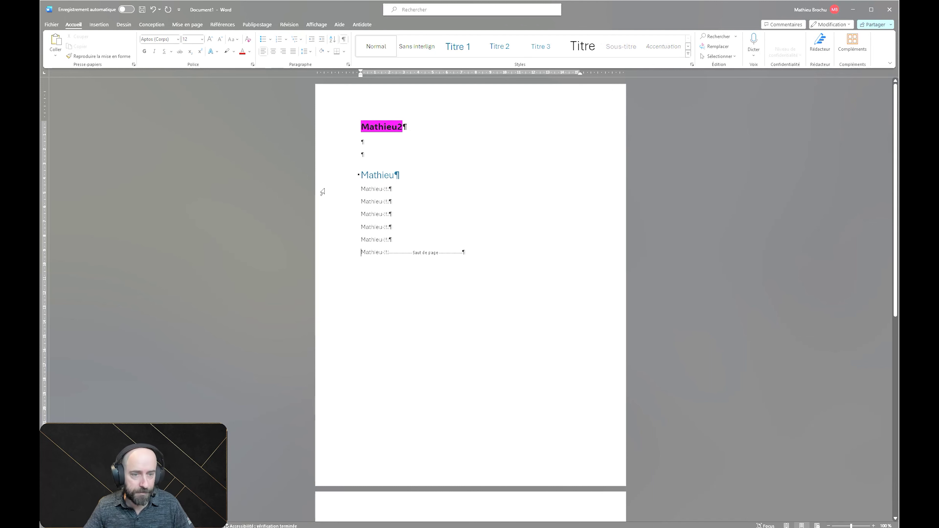
key(Tab)
key(Tab)
key(Tab)
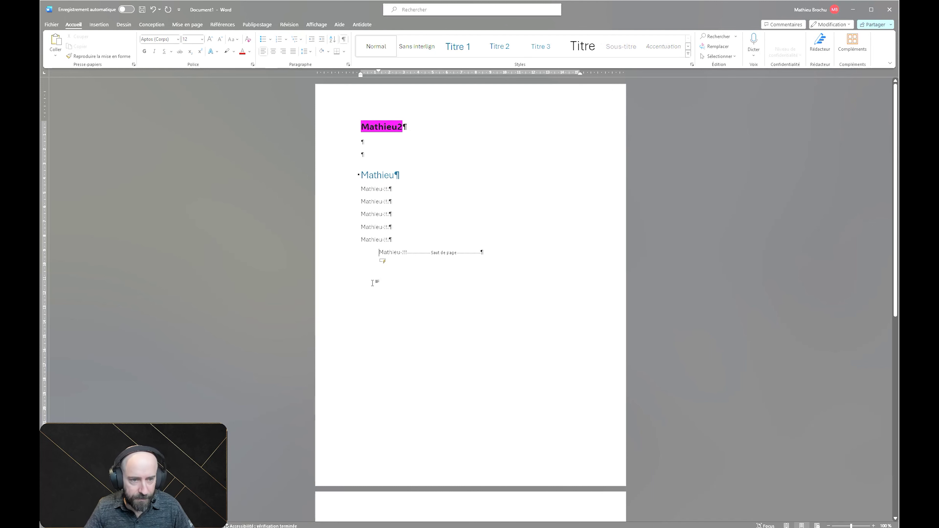
key(Tab)
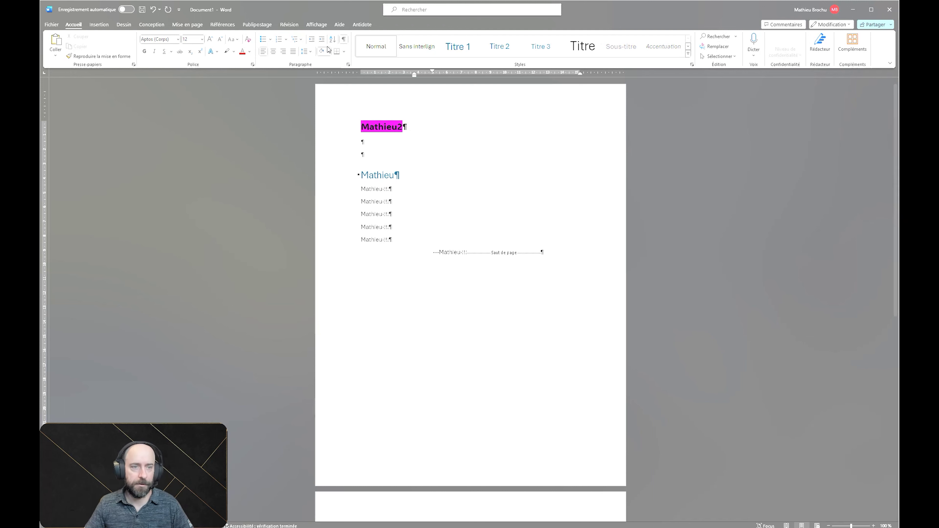
Hide the formatting marks, then show them again.
click(343, 40)
click(343, 40)
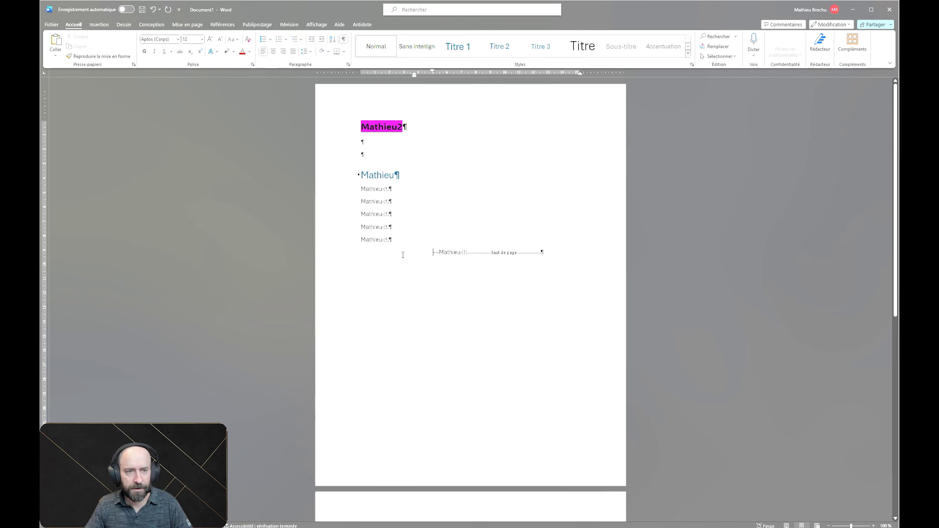
click(99, 25)
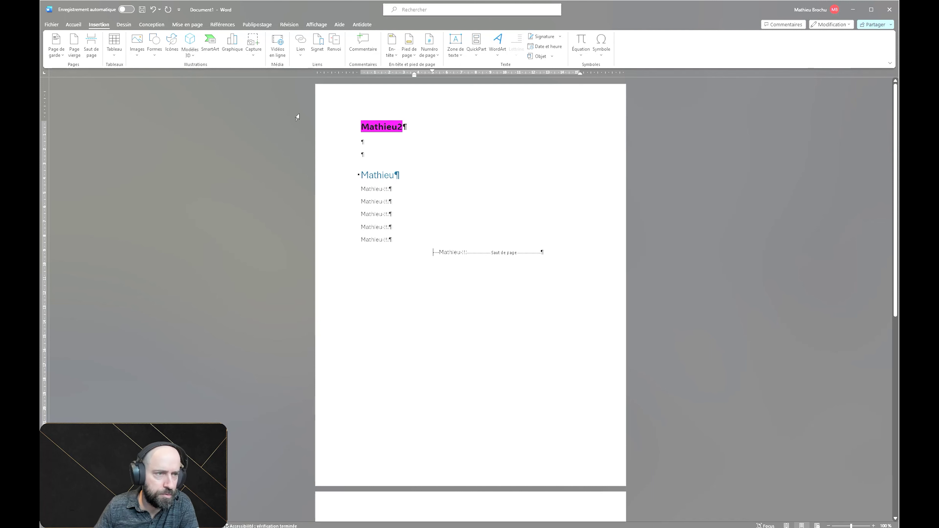
Insert a 3-row by 7-column table just above the last Mathieu line.
click(119, 53)
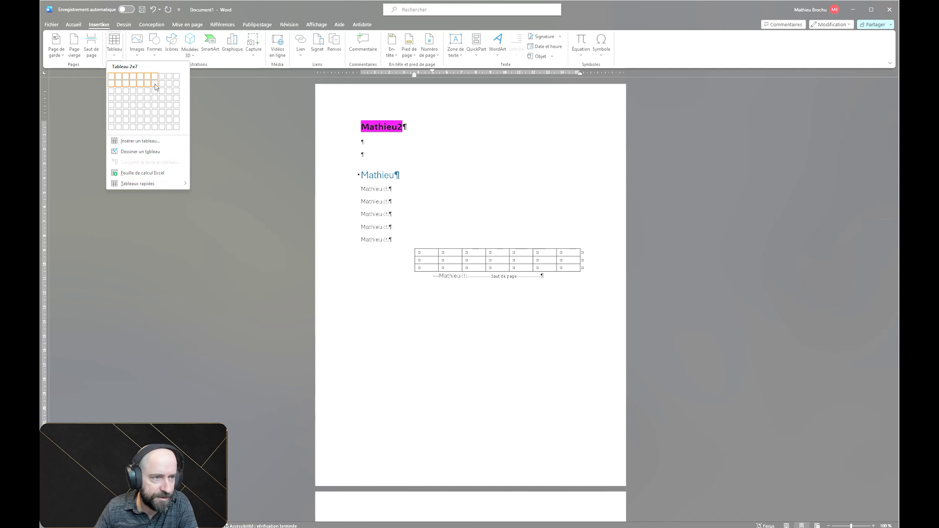
click(155, 90)
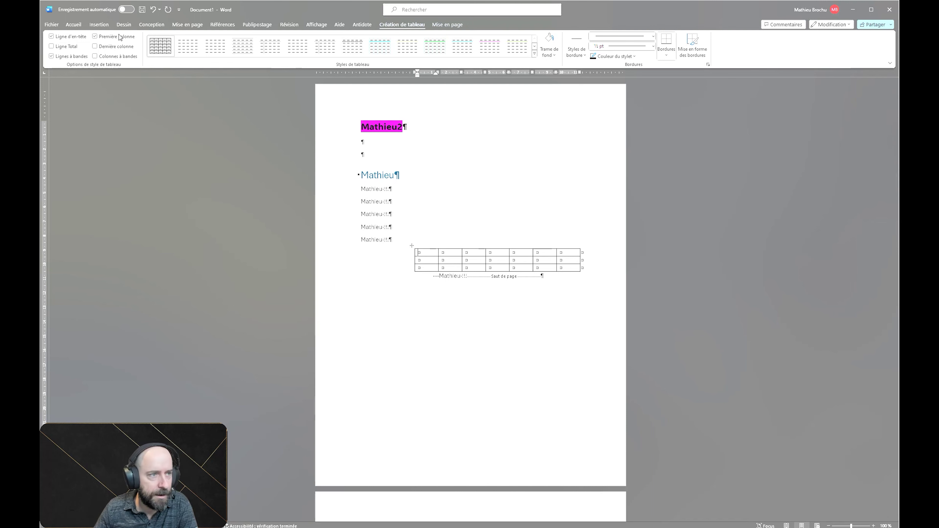
click(99, 24)
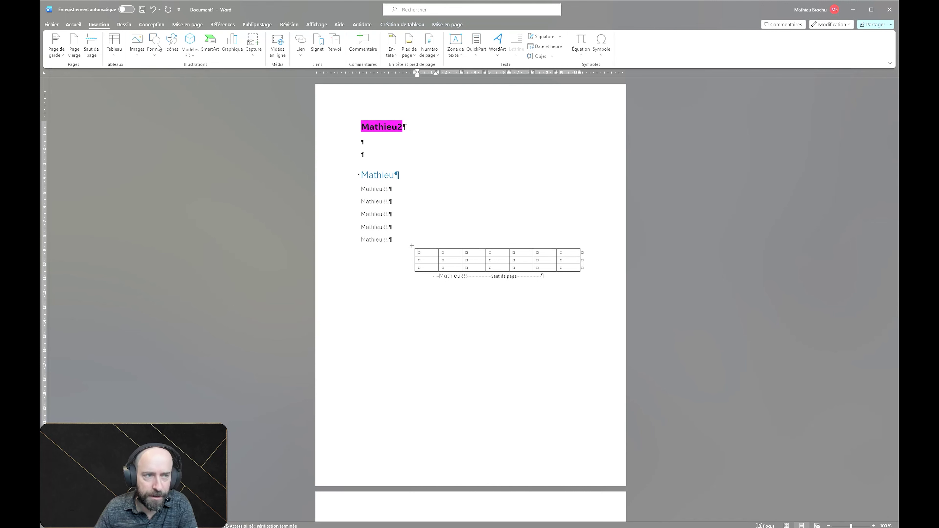
click(154, 43)
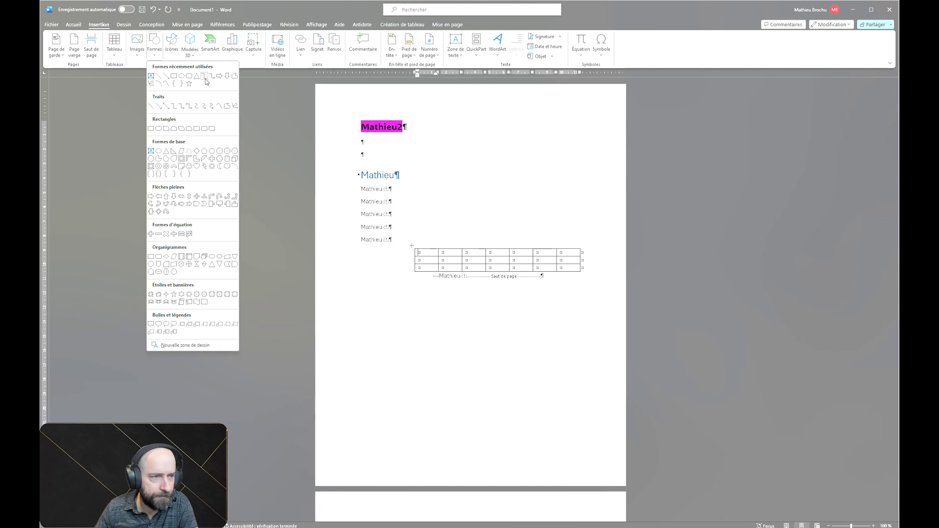
Draw a straight diagonal line from the upper right down toward the table.
click(166, 107)
drag(514, 126, 449, 239)
click(420, 275)
Add a blank (Vide) header to the page.
click(99, 26)
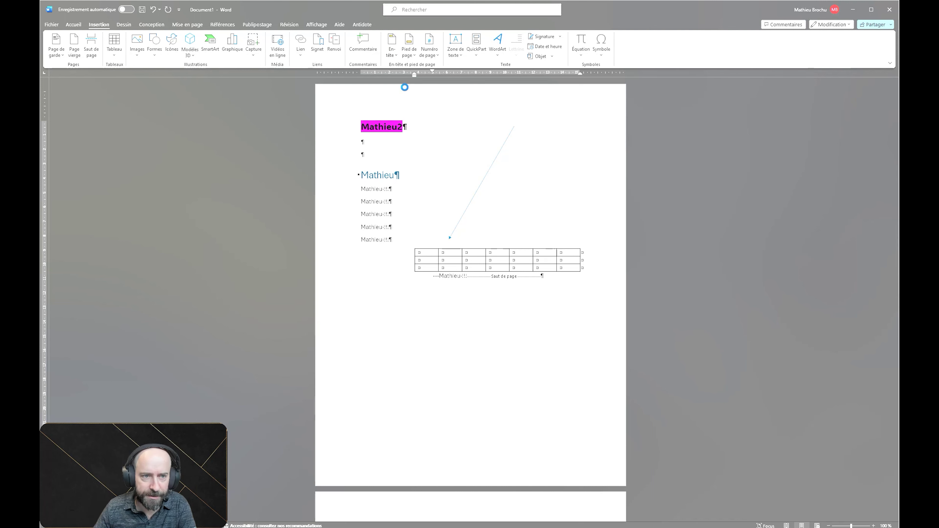
click(392, 44)
click(436, 99)
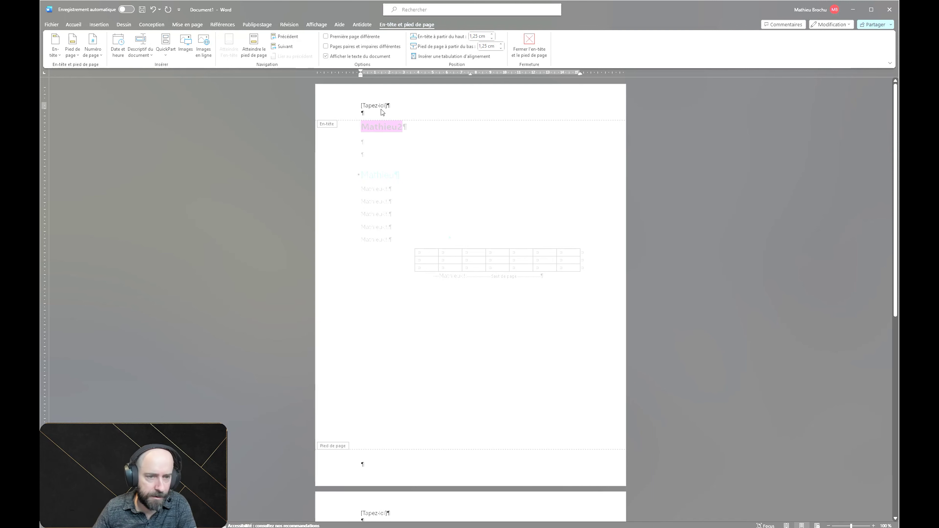
Exit header editing and put the cursor after the Mathieu heading in the body.
double_click(408, 161)
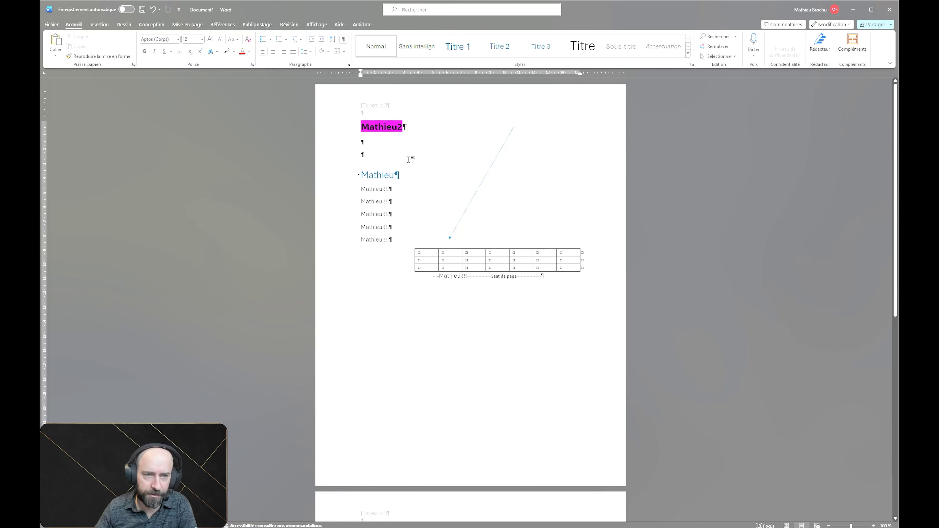
click(99, 24)
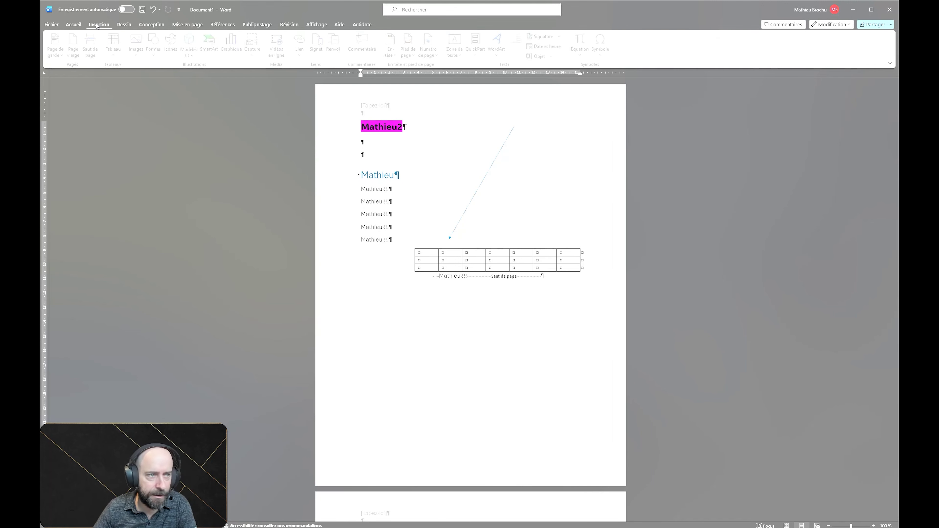
click(453, 316)
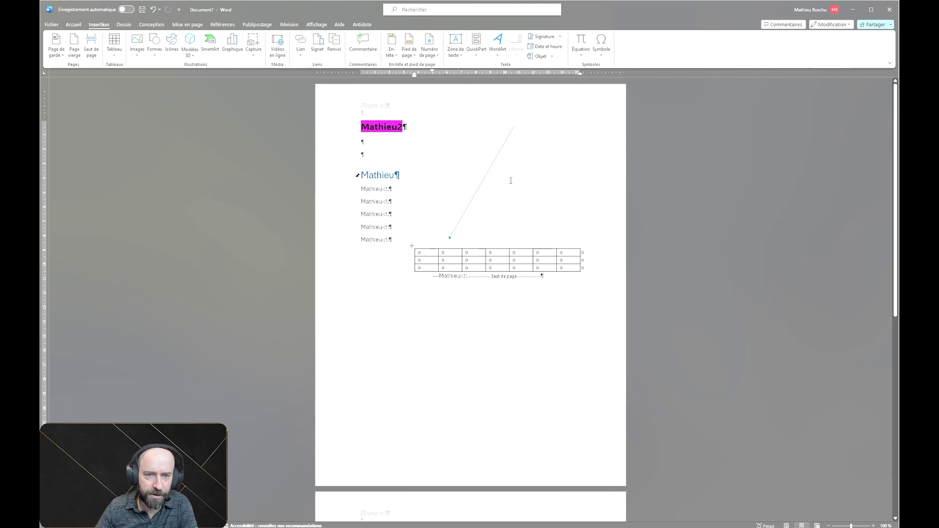
click(526, 171)
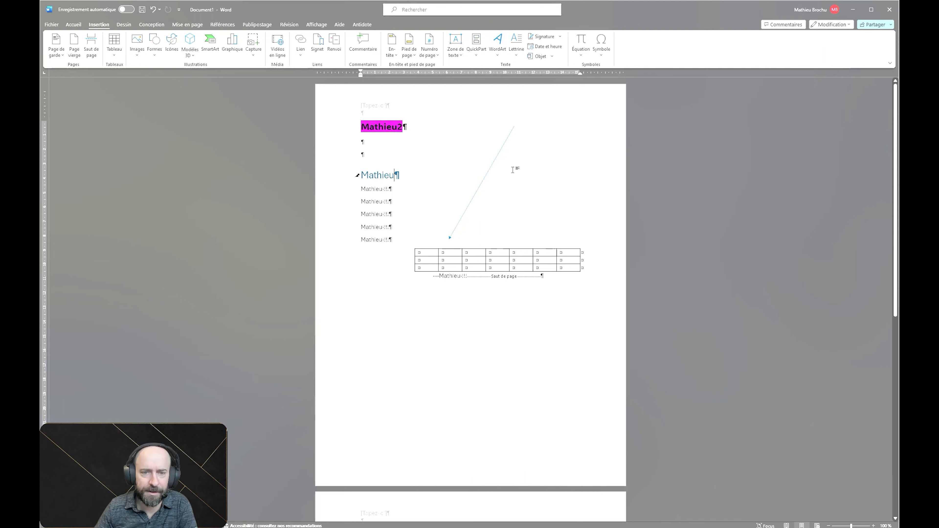
Insert a simple quote text box and move it to the top right beside Mathieu2.
click(456, 47)
click(473, 111)
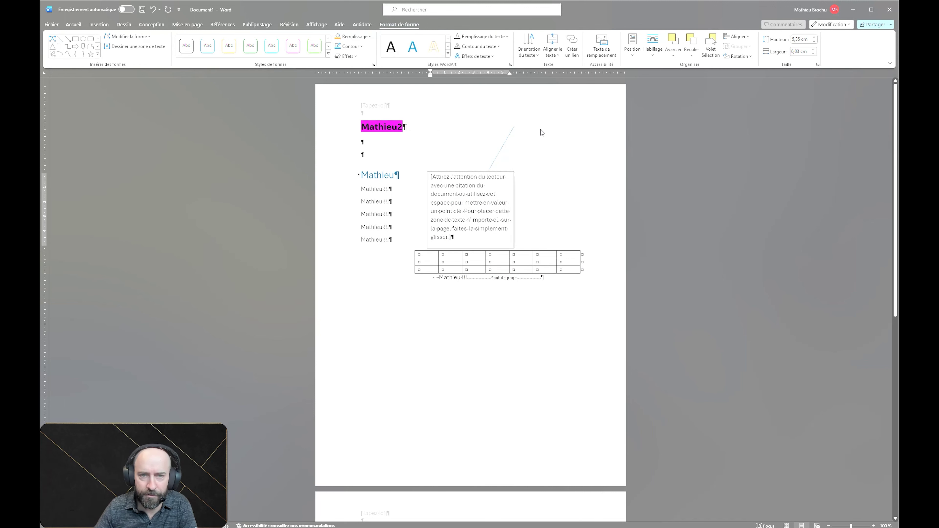
click(483, 172)
drag(483, 172, 571, 104)
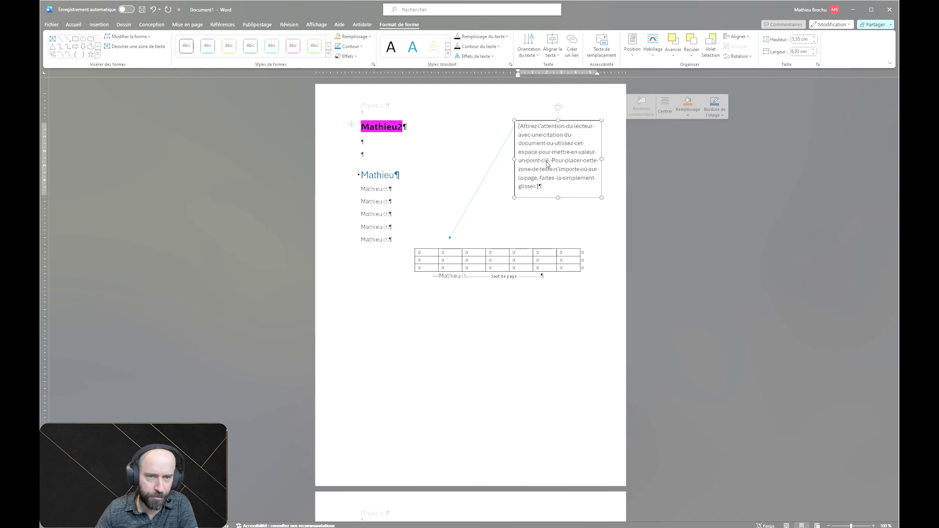
click(99, 25)
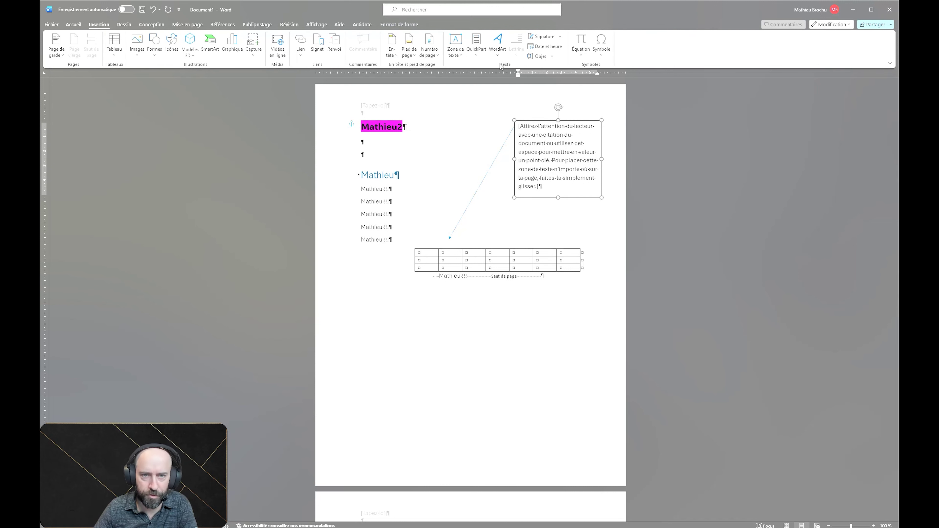
click(498, 44)
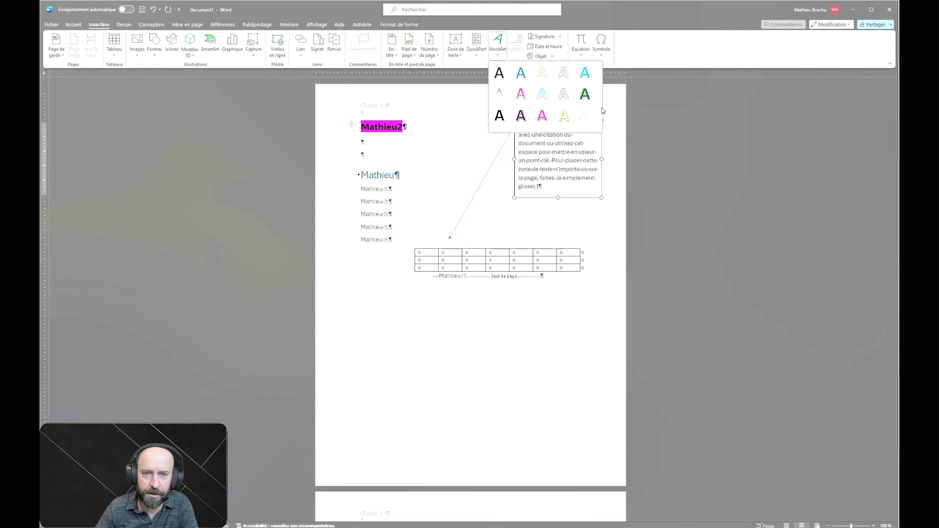
key(Escape)
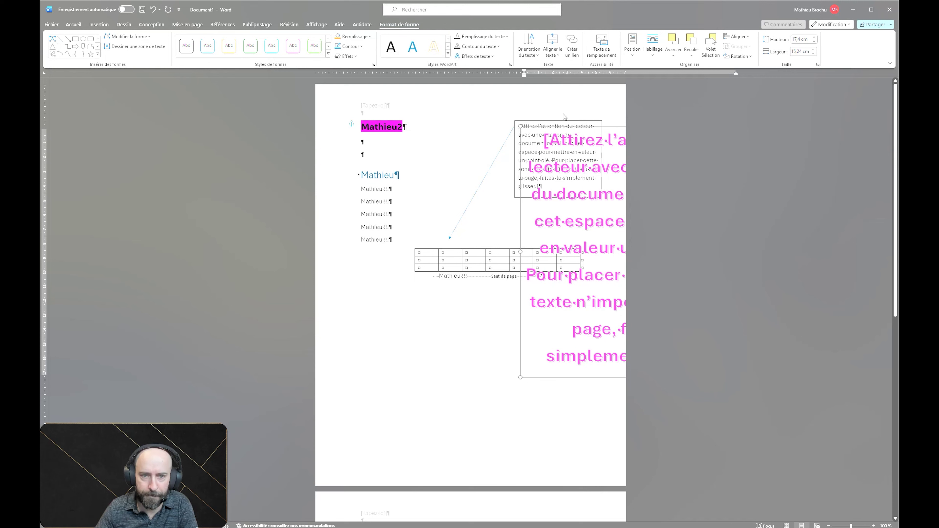
drag(570, 127, 373, 206)
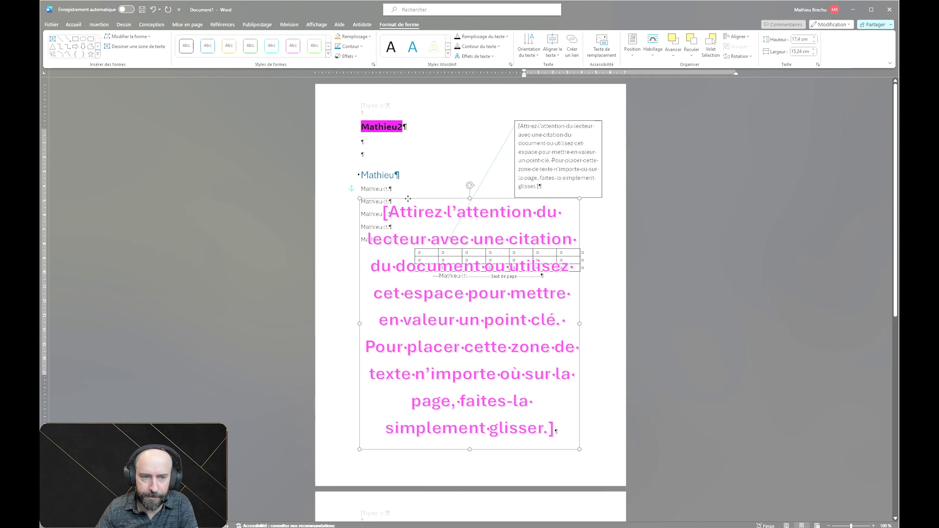
click(370, 226)
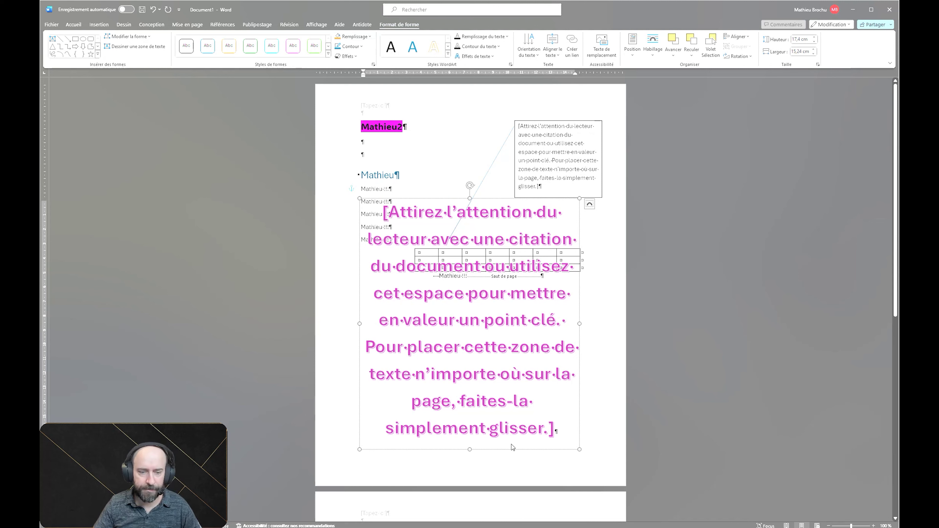
click(509, 429)
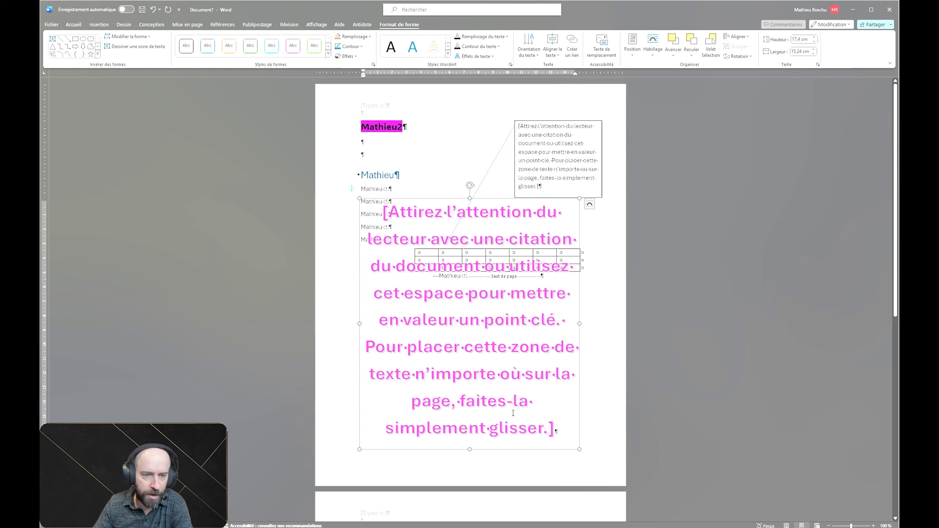
drag(470, 335, 470, 366)
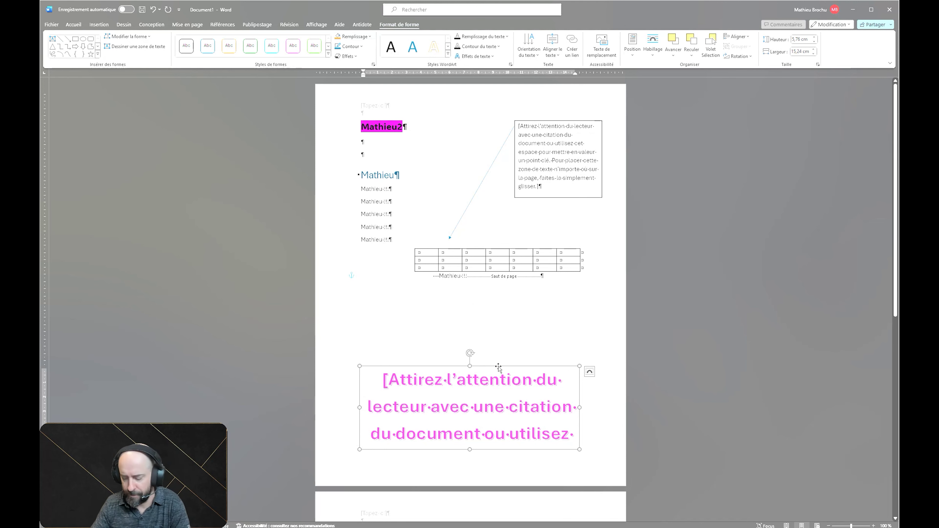
key(Delete)
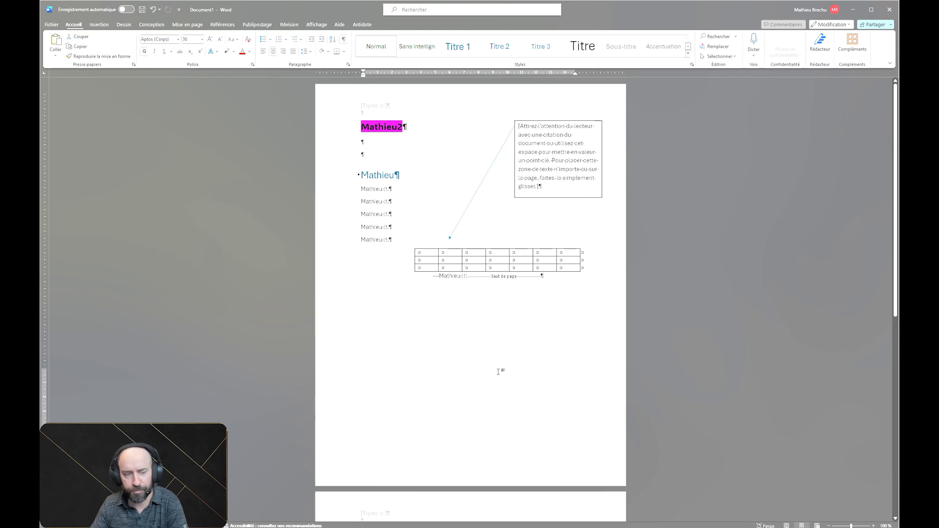
Highlight the first and last Mathieu!!! lines with the yellow highlighter pen.
click(99, 25)
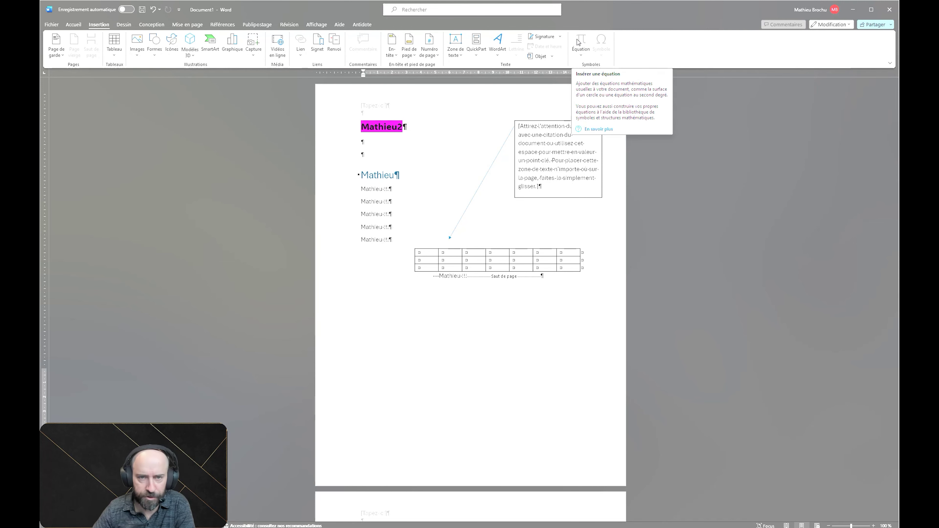
click(124, 26)
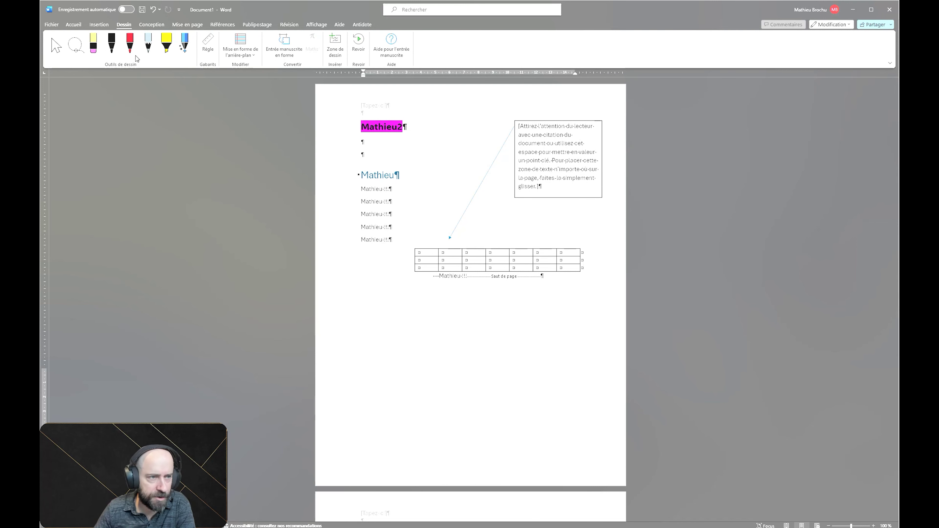
click(167, 42)
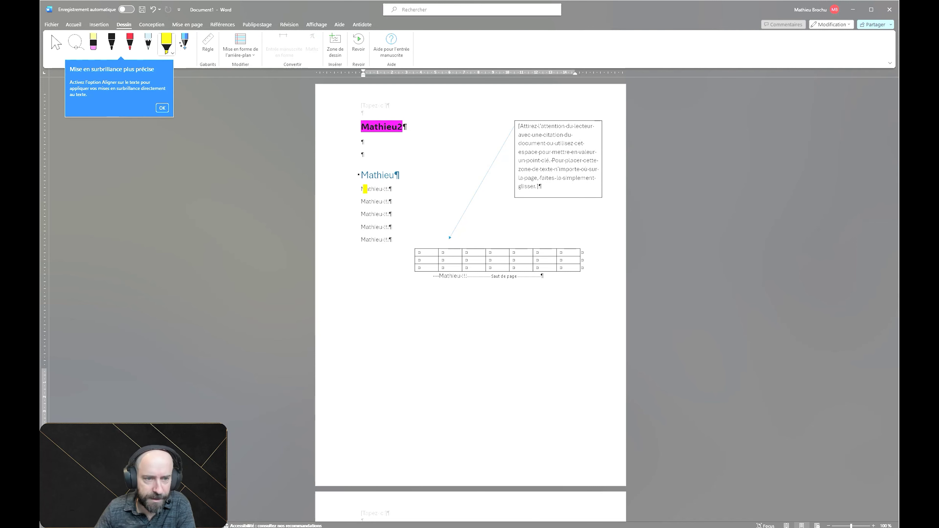
drag(355, 189, 405, 191)
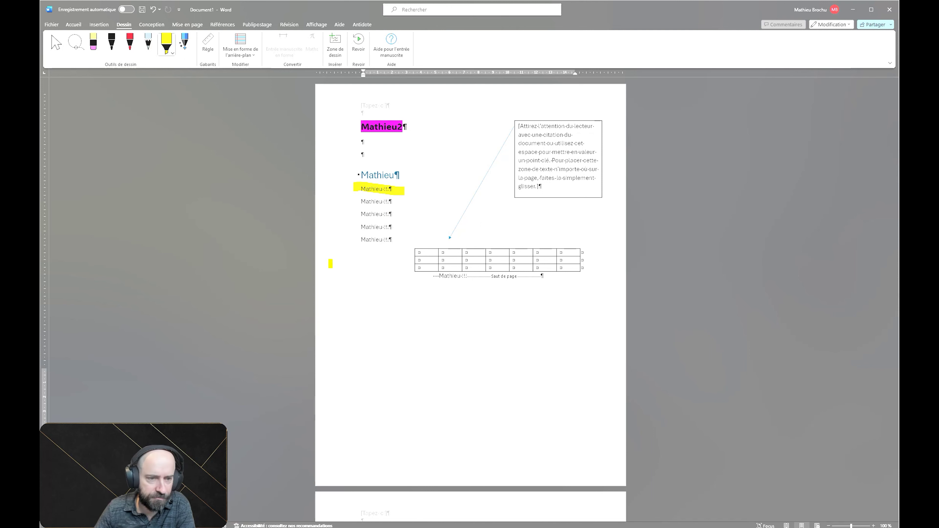
drag(355, 239, 401, 238)
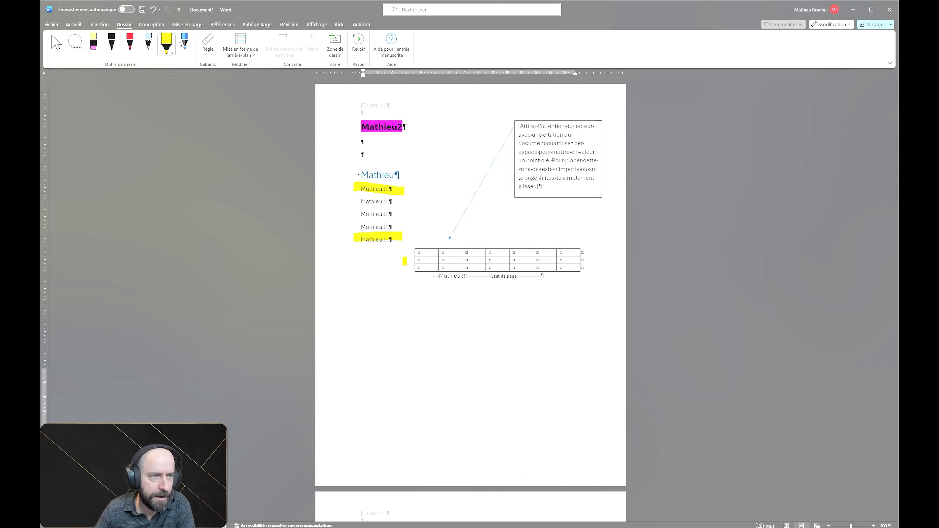
Draw a black ink curl beside the lines, then erase all the ink strokes.
click(112, 44)
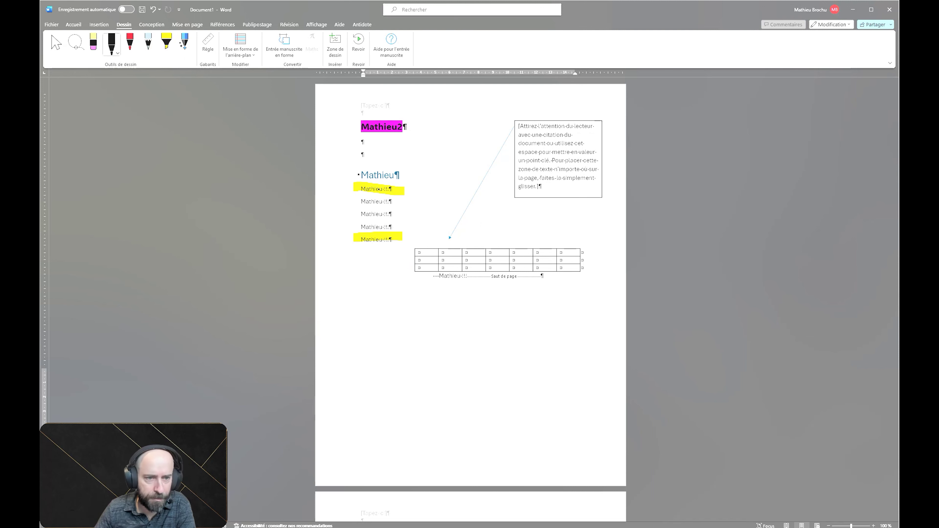
mouse_move(400, 212)
mouse_down()
mouse_move(431, 187)
mouse_move(445, 212)
mouse_up()
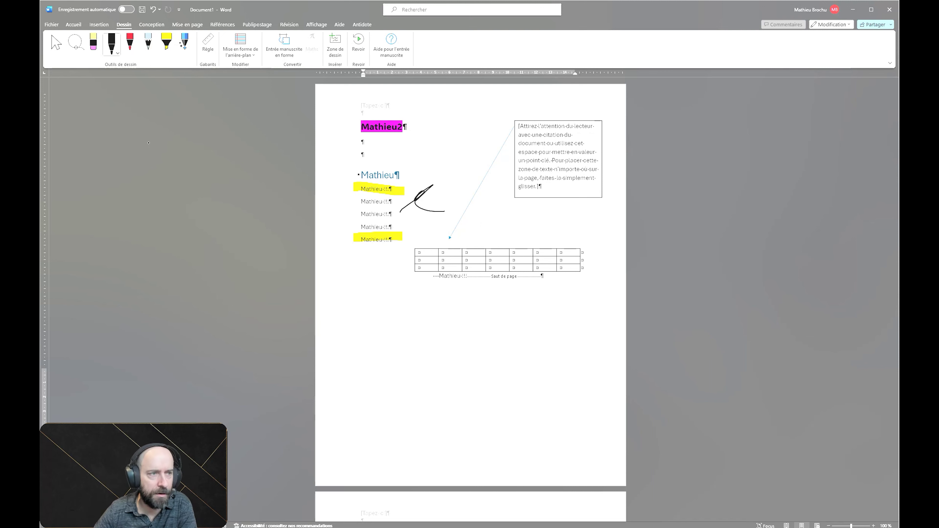
click(95, 45)
mouse_move(419, 195)
mouse_down()
mouse_move(404, 201)
mouse_move(403, 253)
mouse_up()
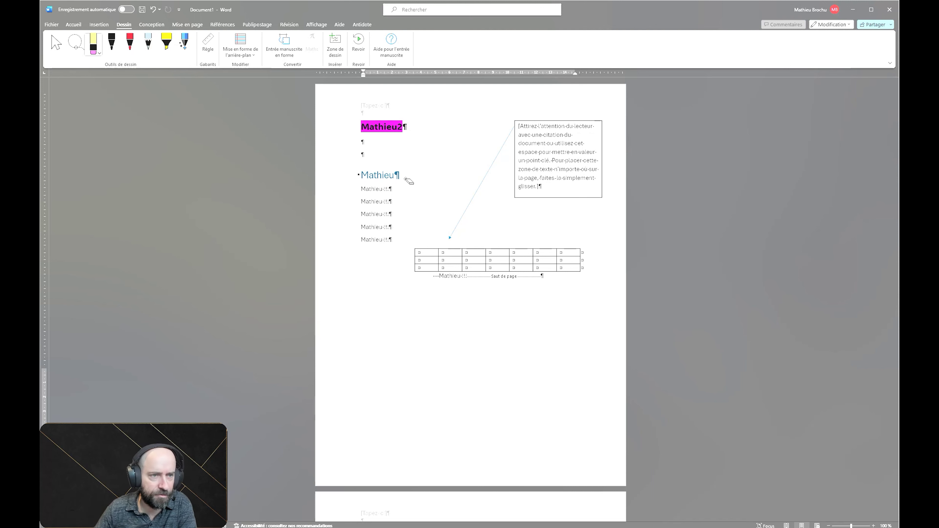
click(151, 26)
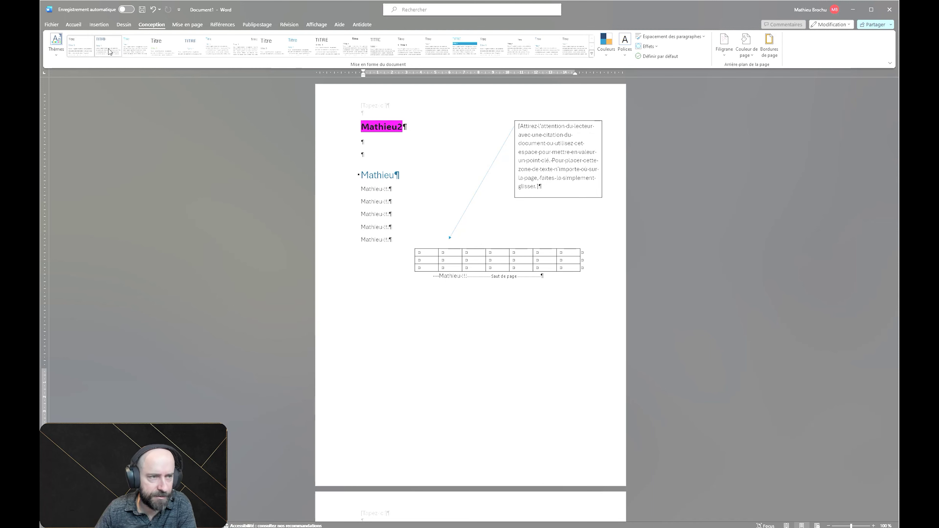
Drag the paragraph's left indent to 1.5 cm and add a left tab stop near 2 cm.
click(182, 25)
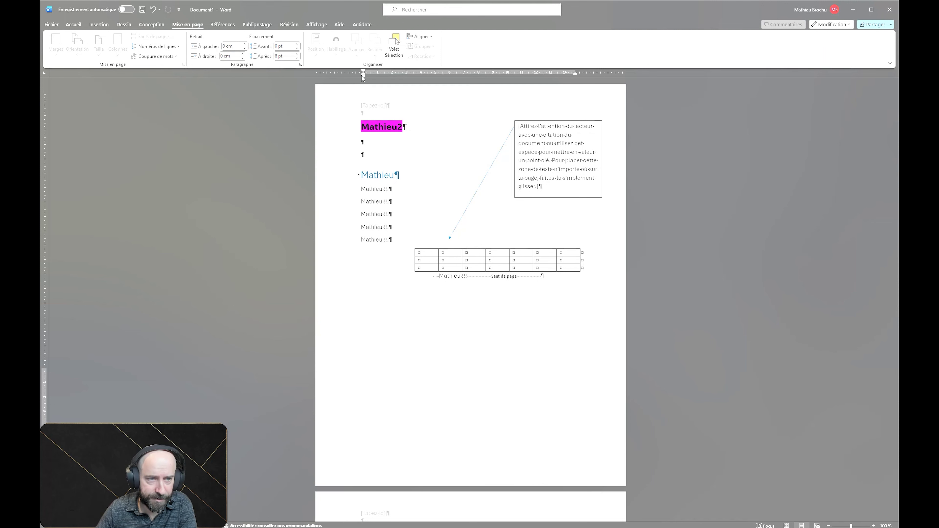
drag(363, 76, 352, 76)
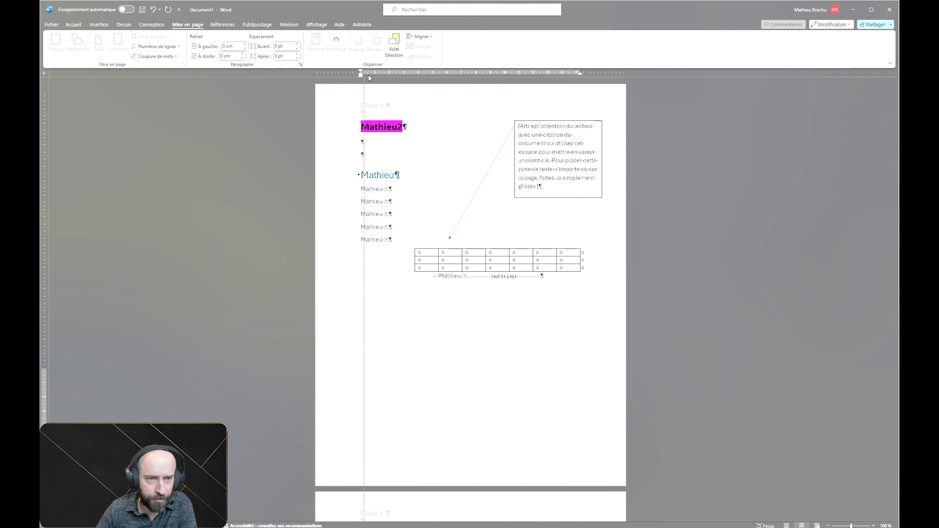
click(396, 74)
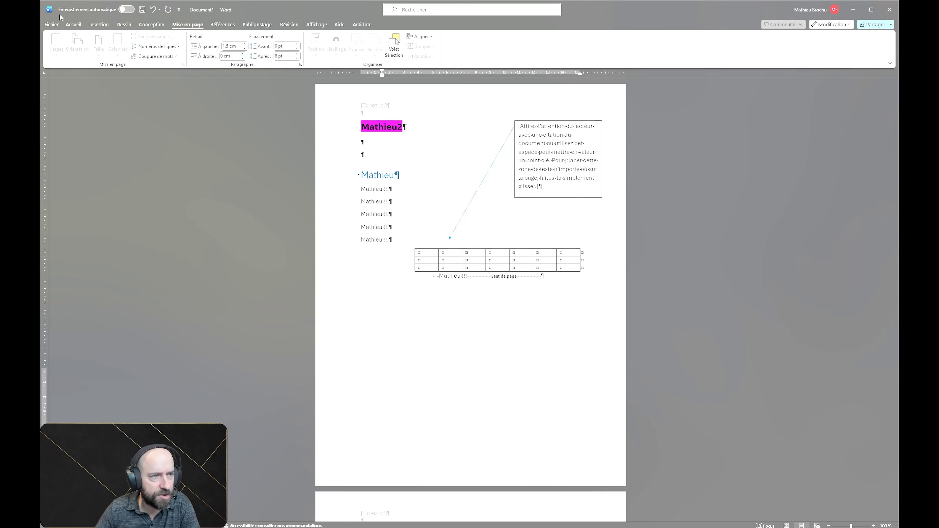
click(74, 24)
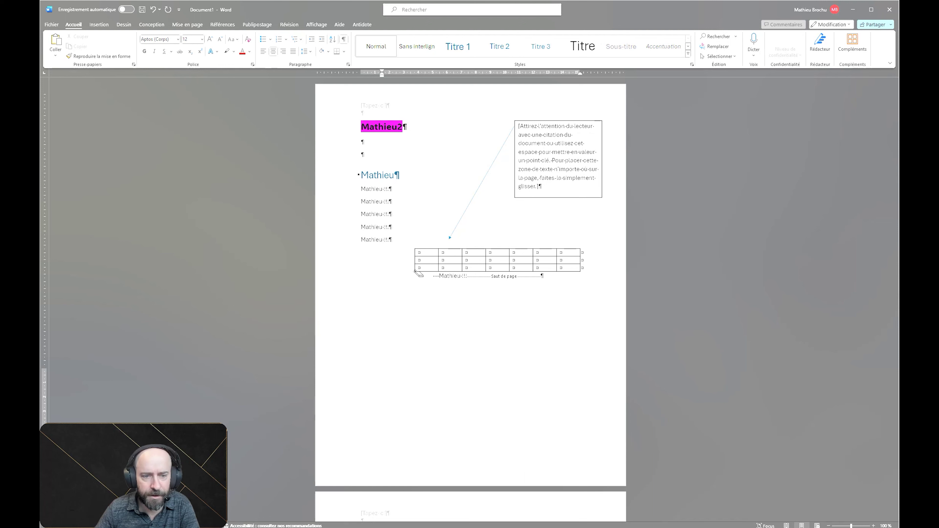
Drag backward from the end of the last Mathieu!!! line to select its text.
click(124, 24)
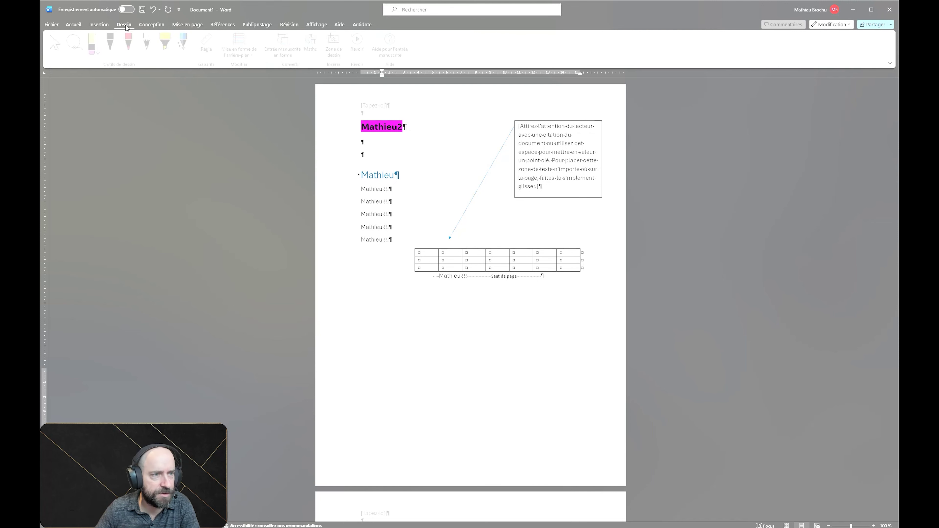
click(74, 24)
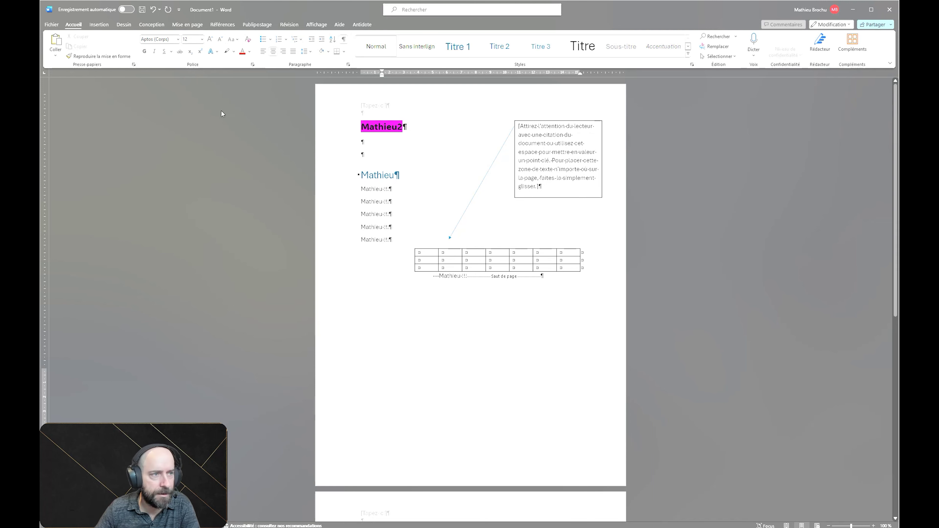
click(396, 240)
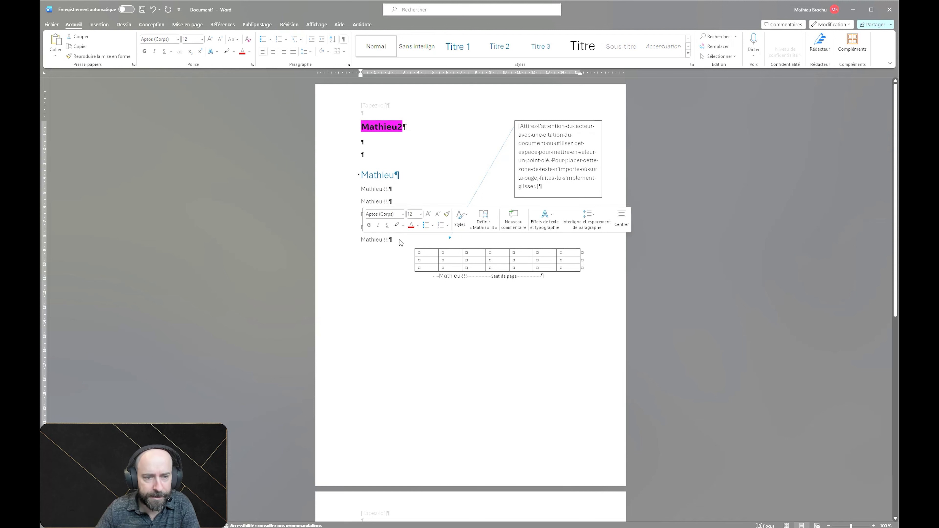
drag(396, 240, 358, 239)
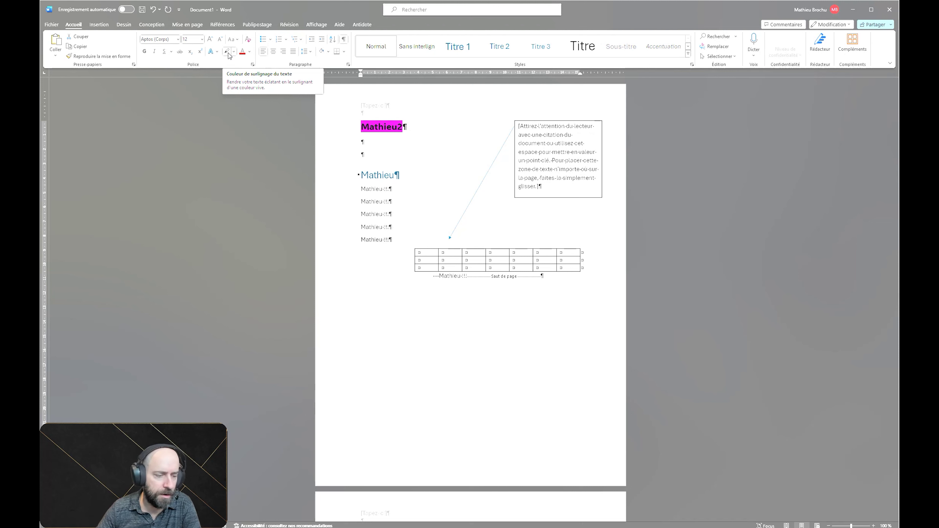
click(252, 64)
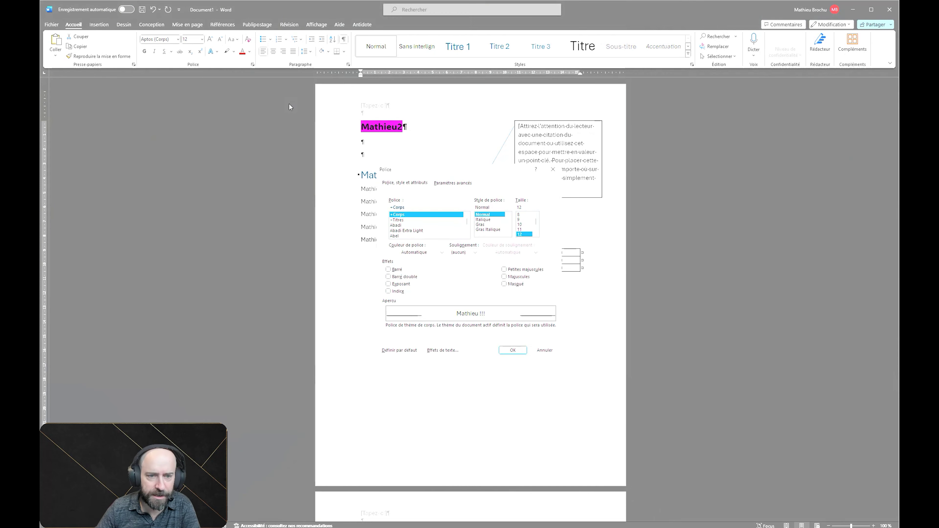
drag(469, 169, 553, 150)
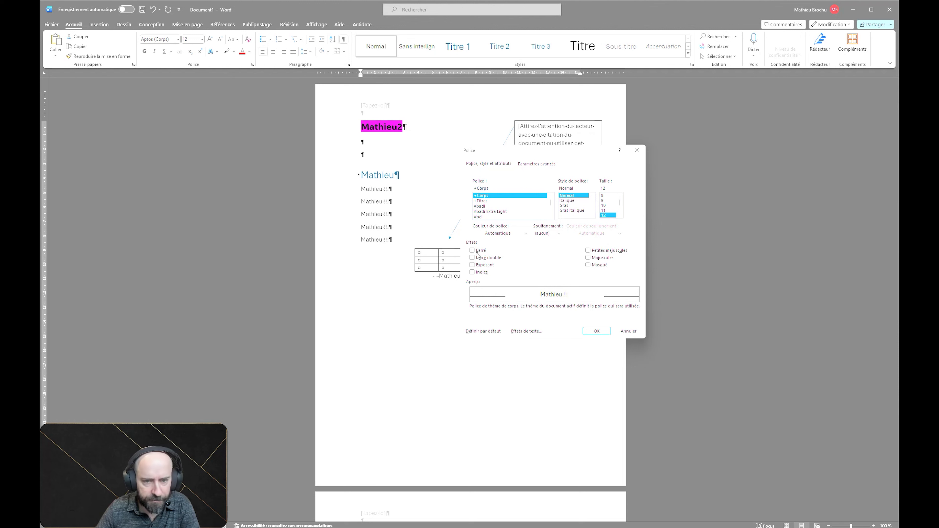
click(535, 164)
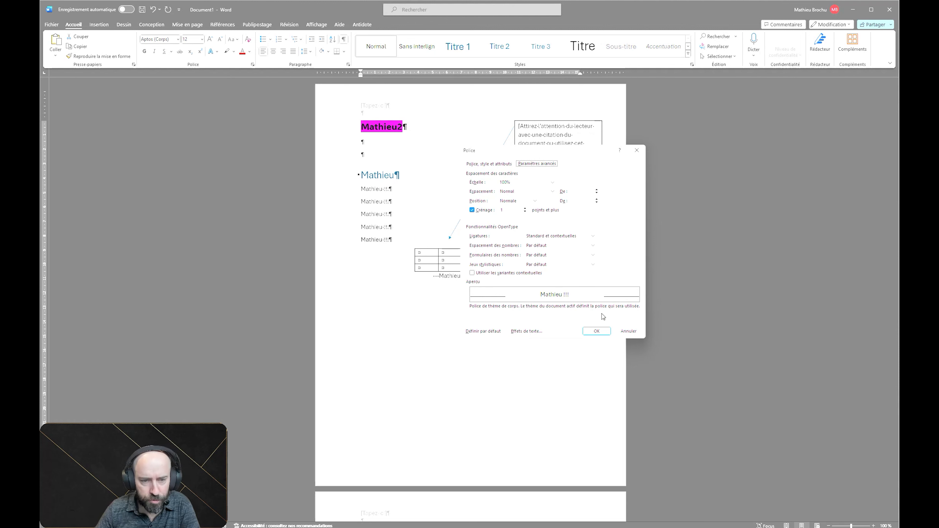
click(595, 331)
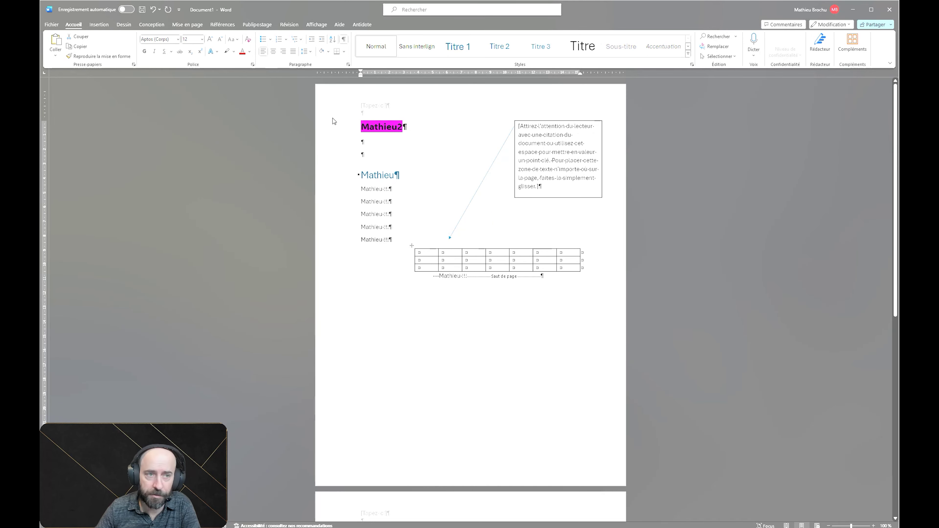
click(348, 65)
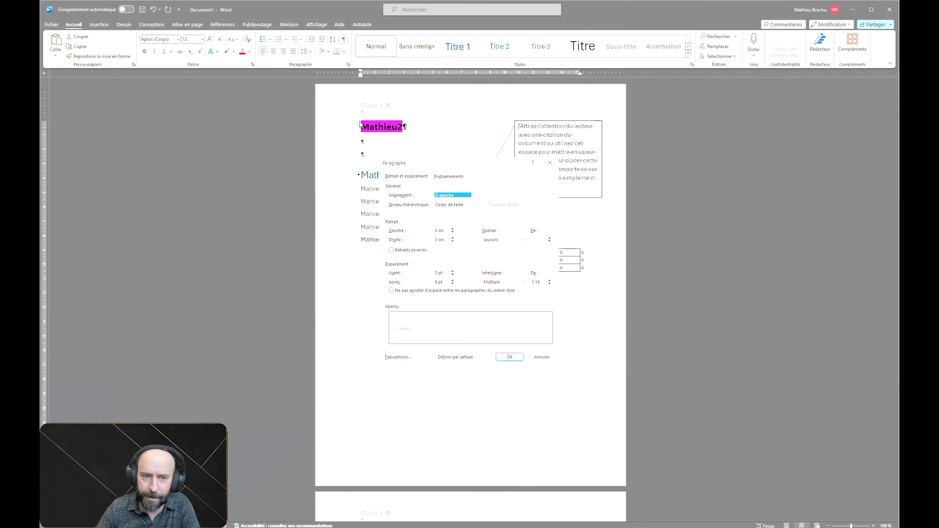
click(550, 163)
click(692, 65)
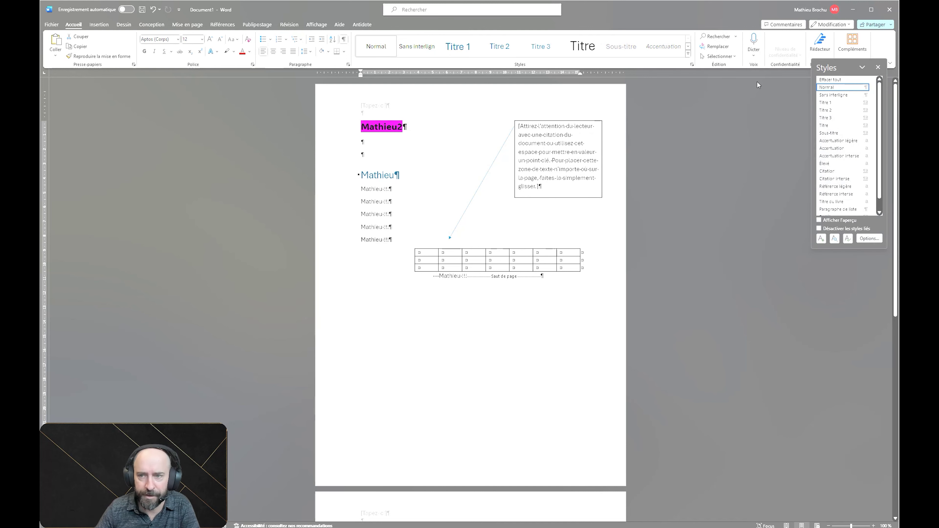
click(879, 67)
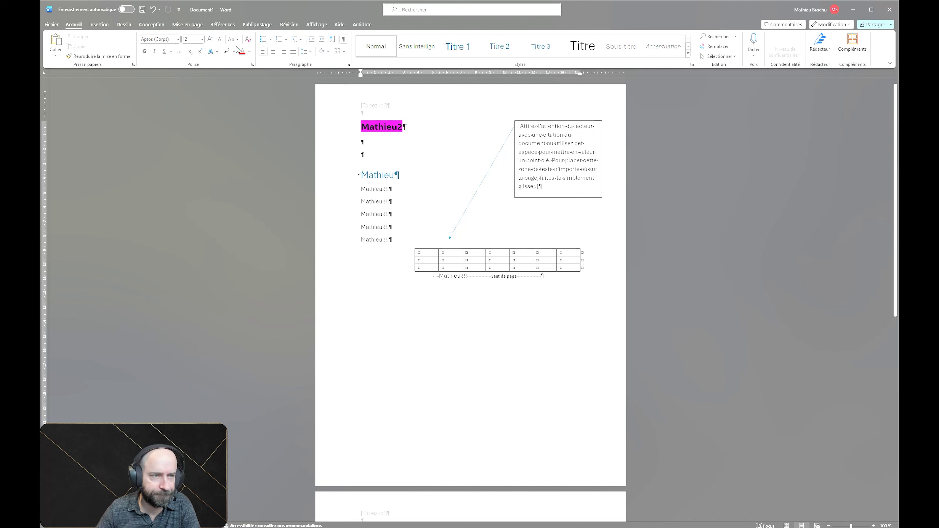
Browse the Layout, References and Mailings ribbons, ending on the Review tools.
click(187, 24)
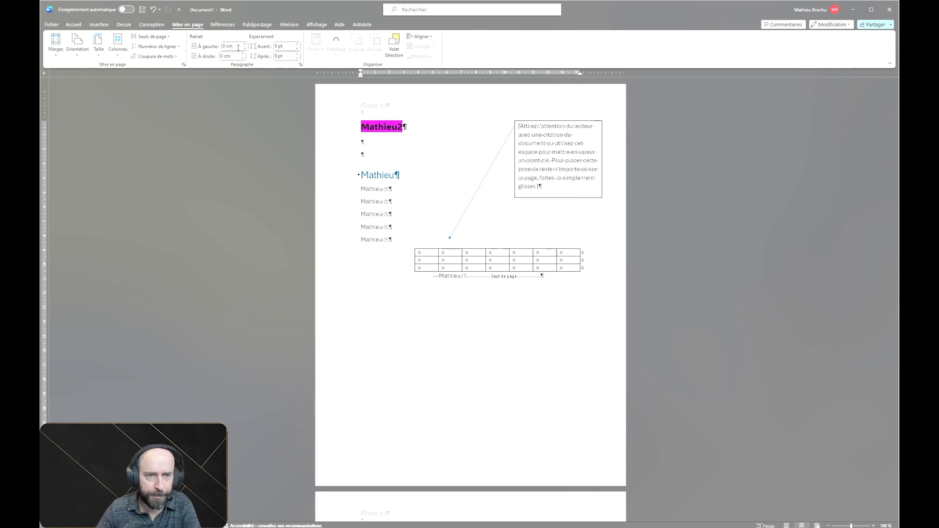
click(214, 25)
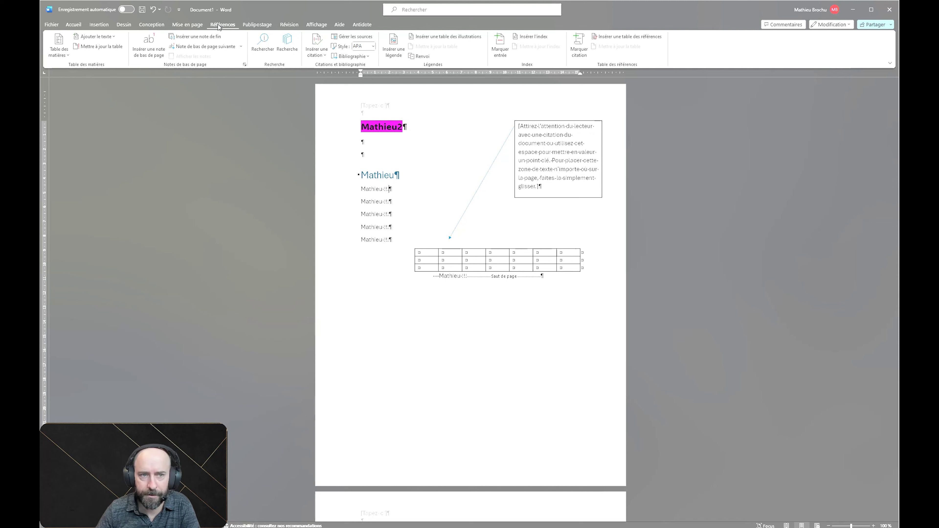
click(249, 25)
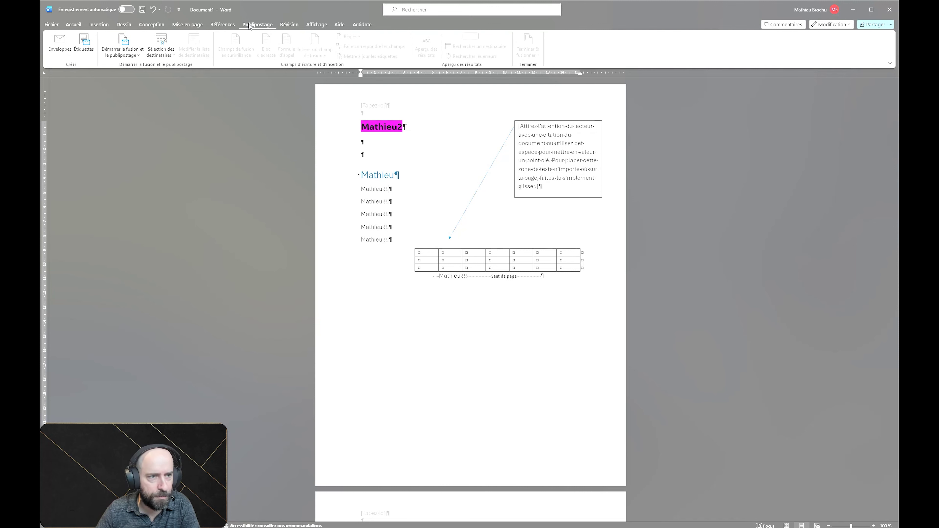
click(286, 25)
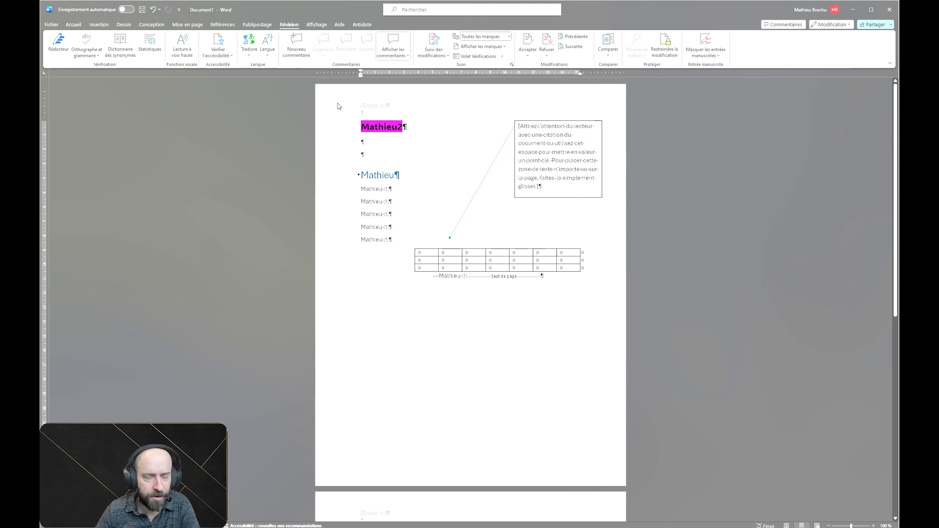